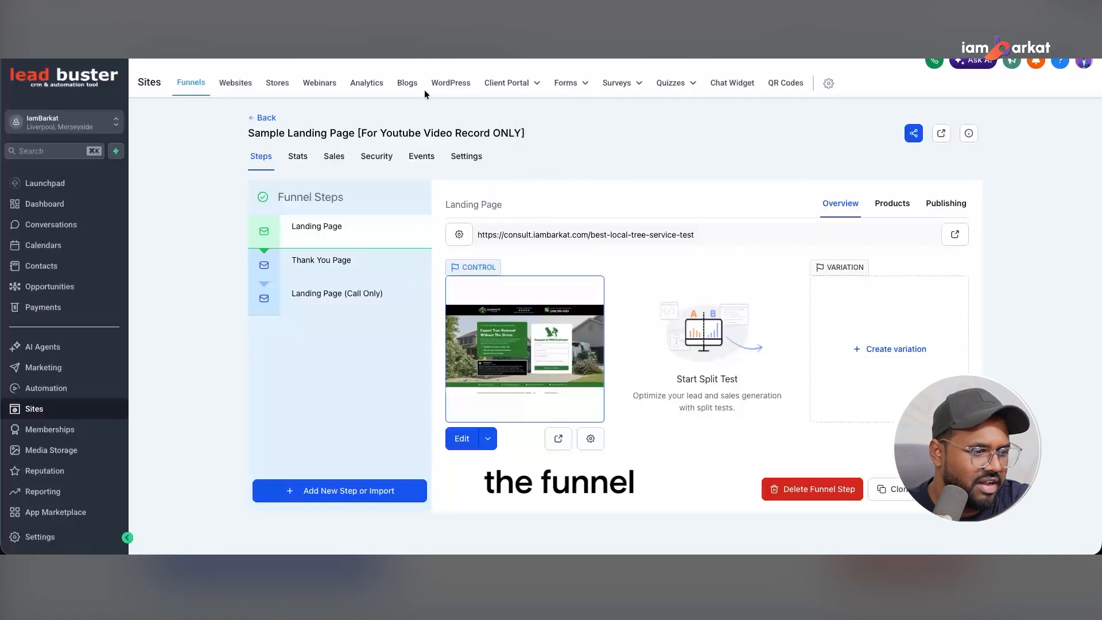
# Review the sample landing page funnel and look through its live tree service landing page from start to end
pyautogui.moveTo(298, 133); pyautogui.dragTo(414, 160)
pyautogui.click(606, 165)
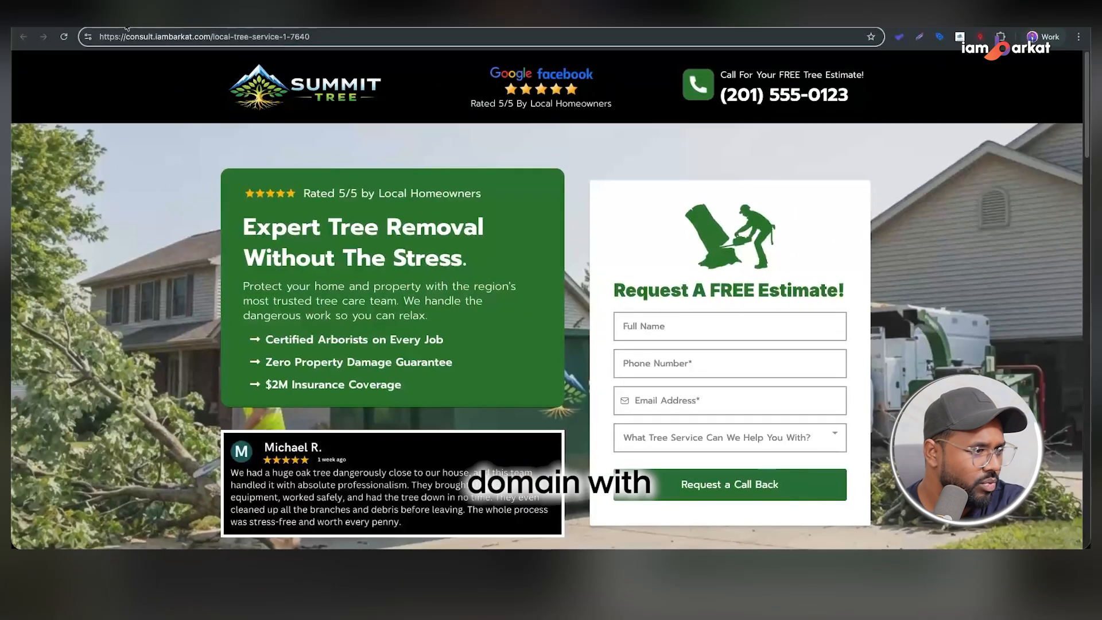
pyautogui.click(181, 86)
pyautogui.scroll(-10, 543, 216)
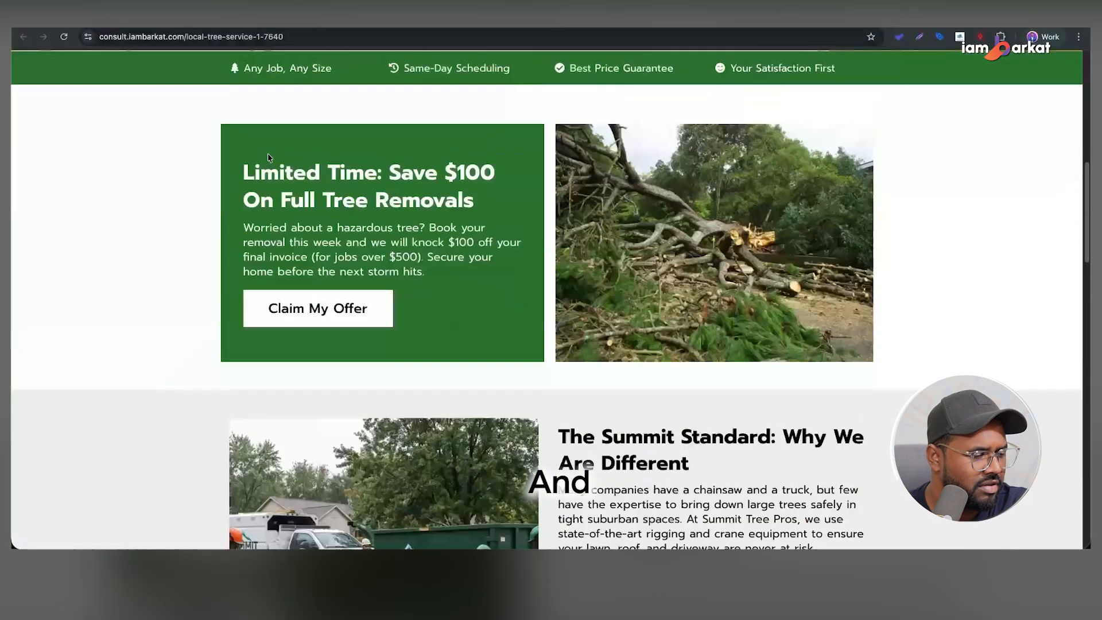
pyautogui.scroll(-20, 543, 215)
pyautogui.scroll(20, 676, 170)
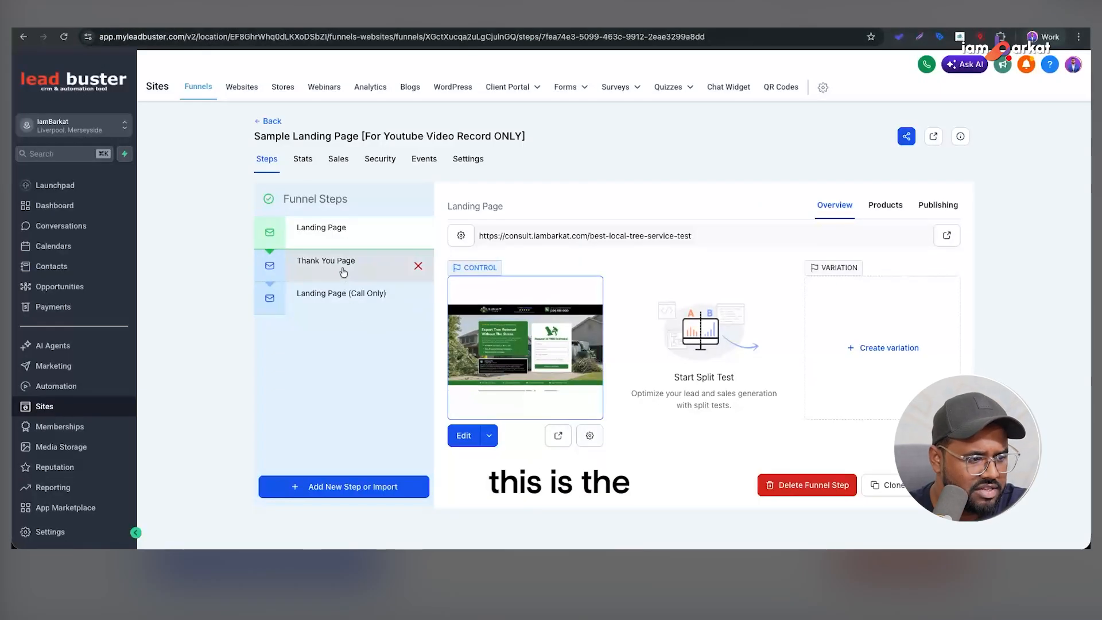
pyautogui.click(315, 261)
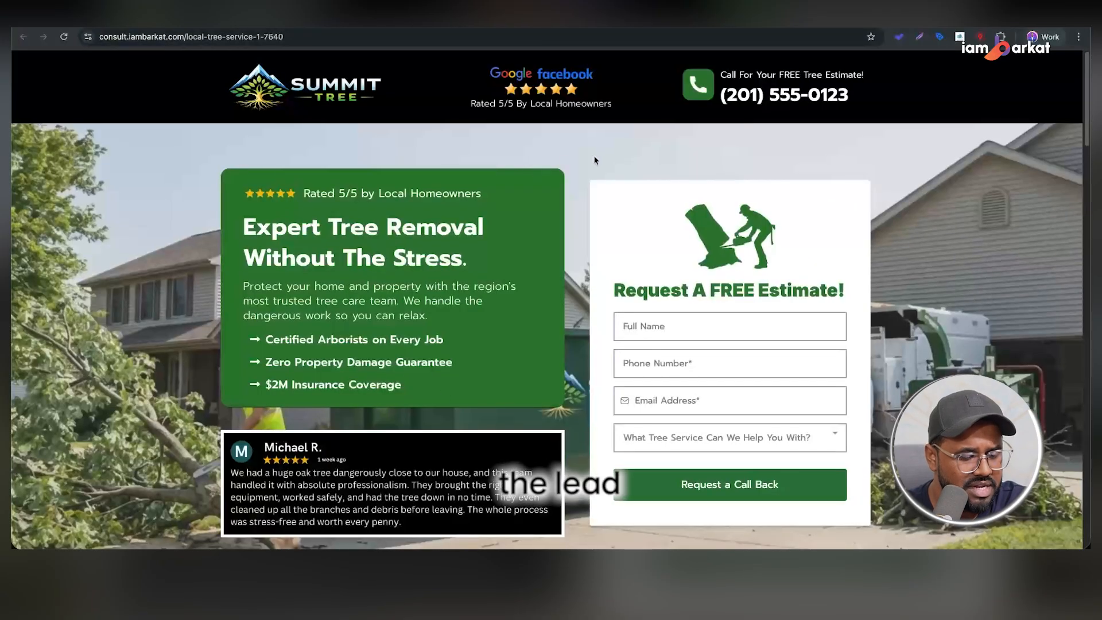
pyautogui.scroll(-1, 647, 177)
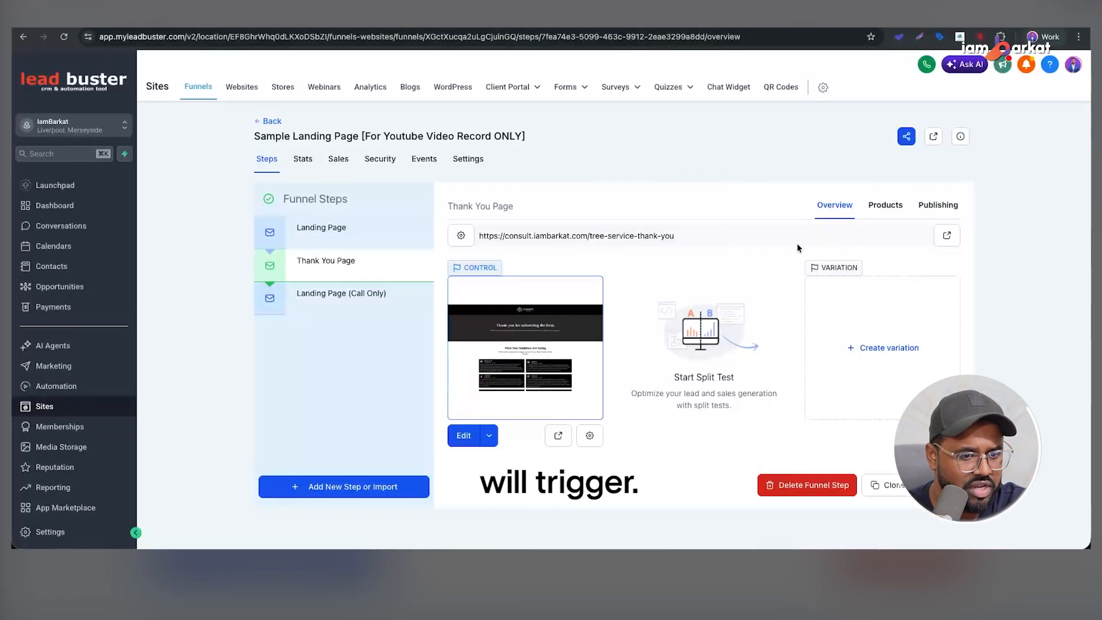
pyautogui.moveTo(566, 243); pyautogui.dragTo(474, 236)
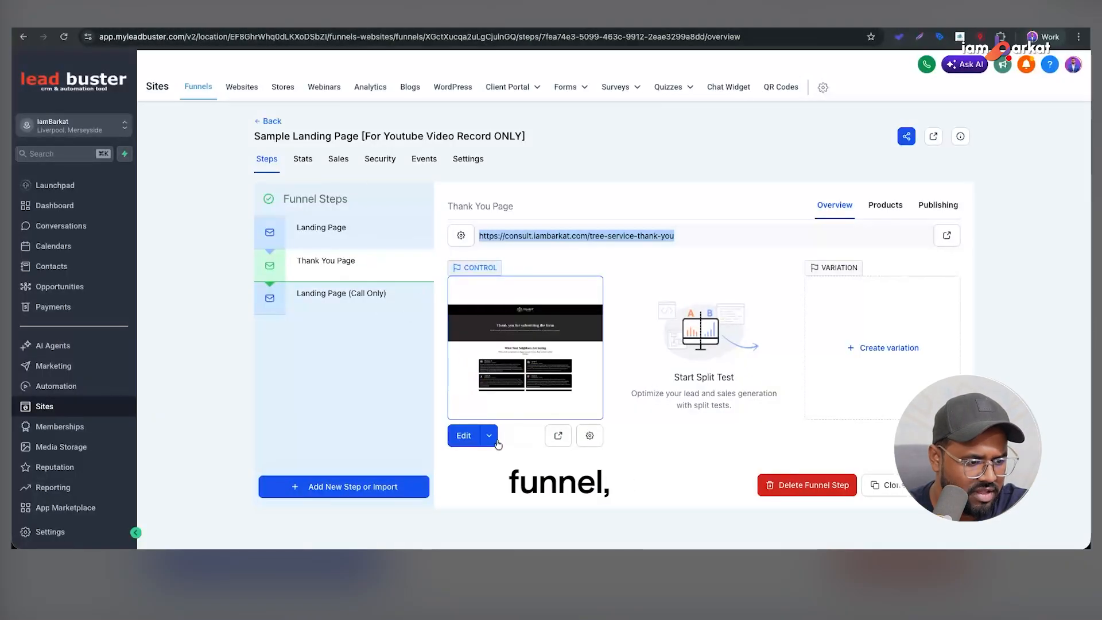
pyautogui.click(363, 236)
pyautogui.click(381, 277)
pyautogui.tripleClick(634, 237)
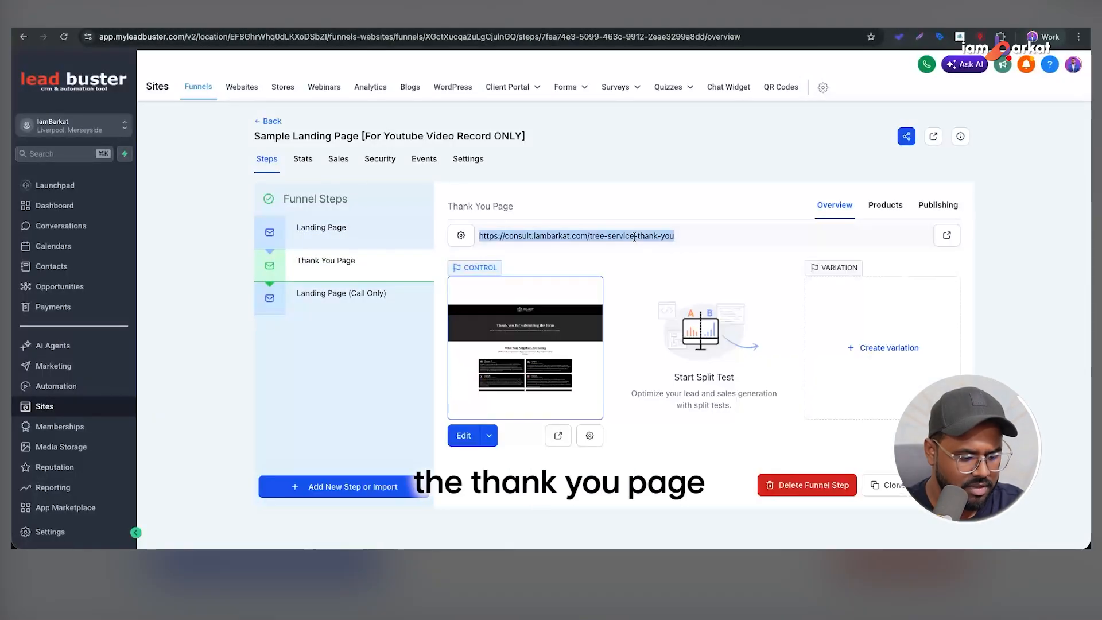
pyautogui.click(653, 195)
# Open the Landing Page in the page editor and set the estimate form's redirect action to Go to website Url
pyautogui.click(336, 234)
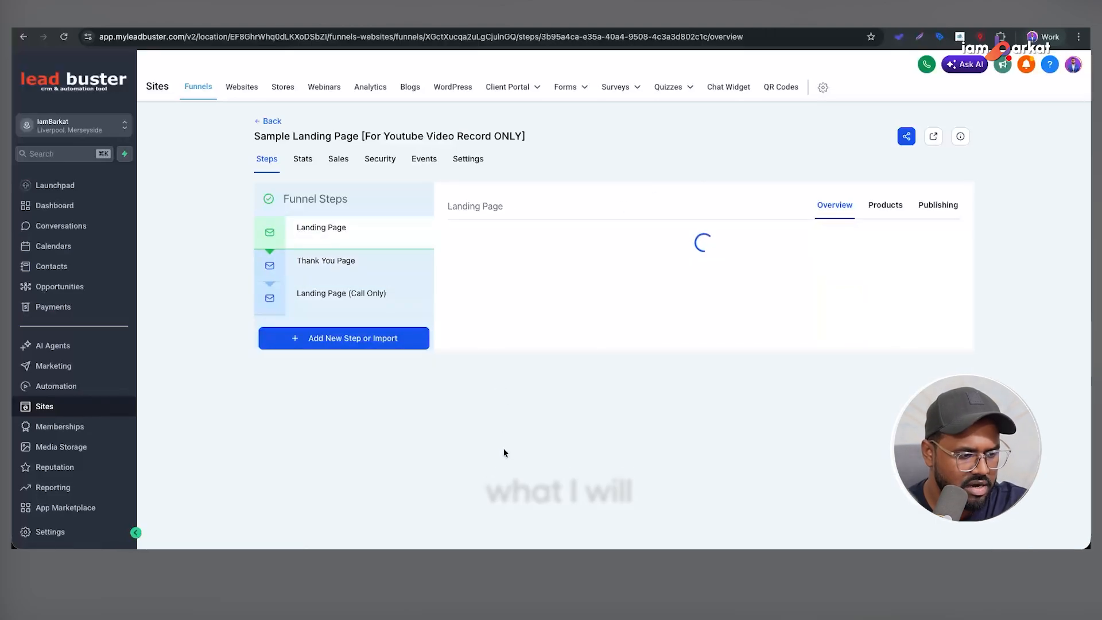
pyautogui.click(486, 439)
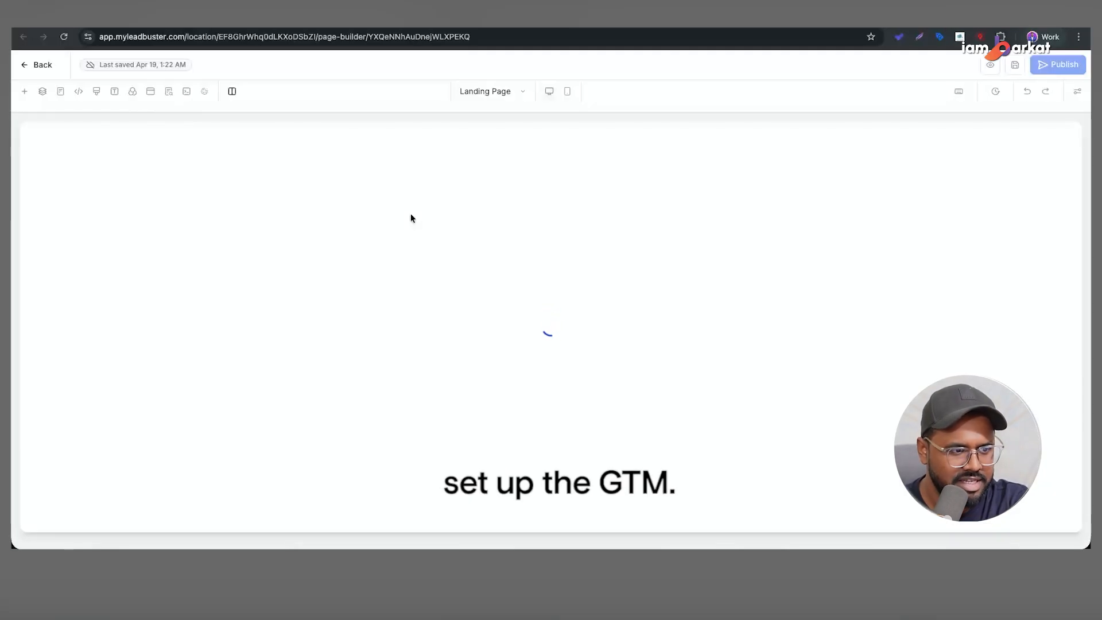
pyautogui.scroll(-3, 775, 315)
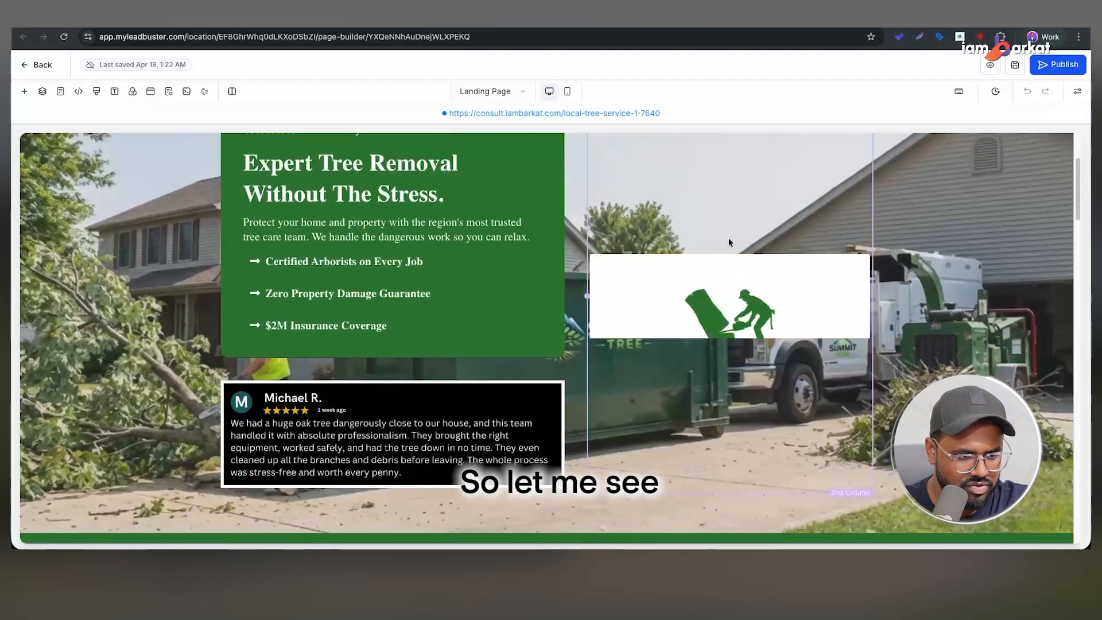
pyautogui.click(729, 238)
pyautogui.click(948, 391)
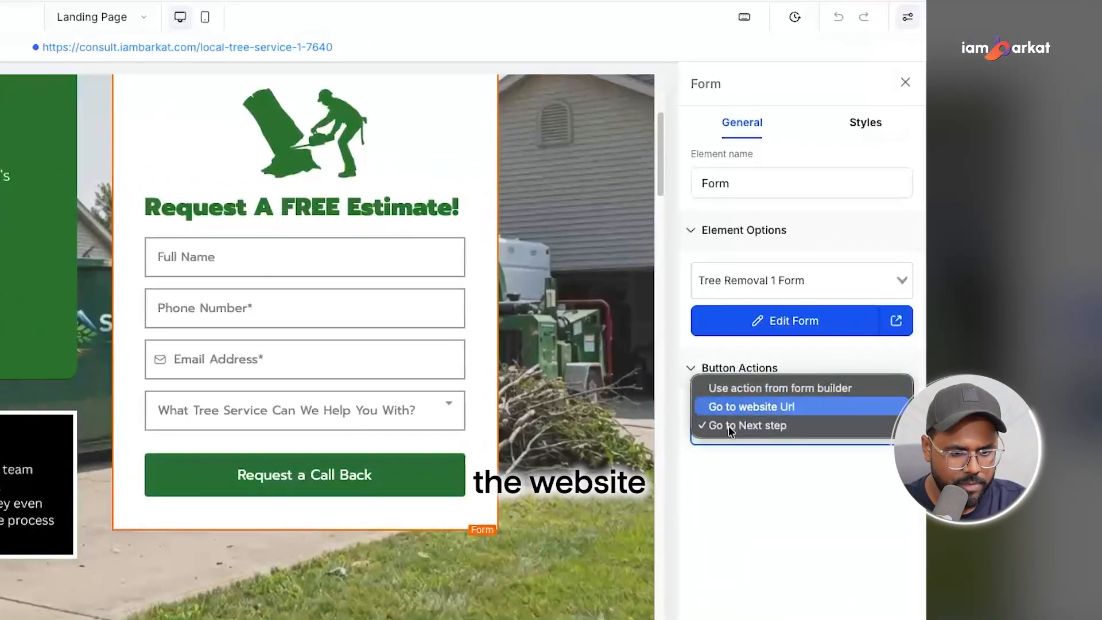
pyautogui.click(728, 409)
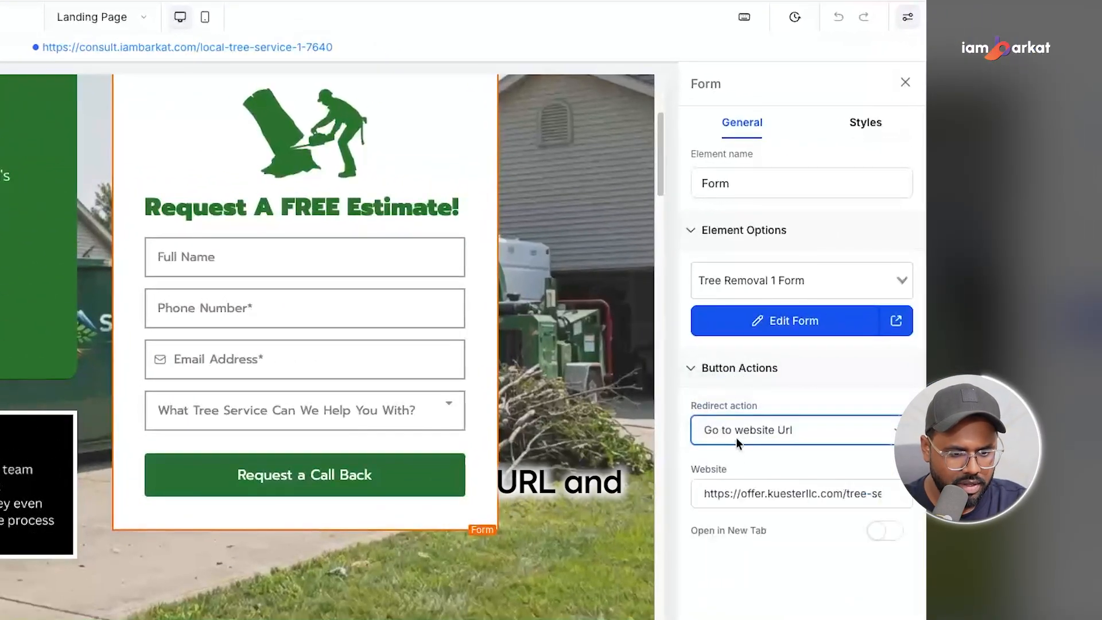
# Set the form's redirect website to the copied thank-you page URL, make it open in a new tab, and publish the page
pyautogui.tripleClick(744, 501)
pyautogui.hotkey('ctrl', 'v')
pyautogui.click(793, 560)
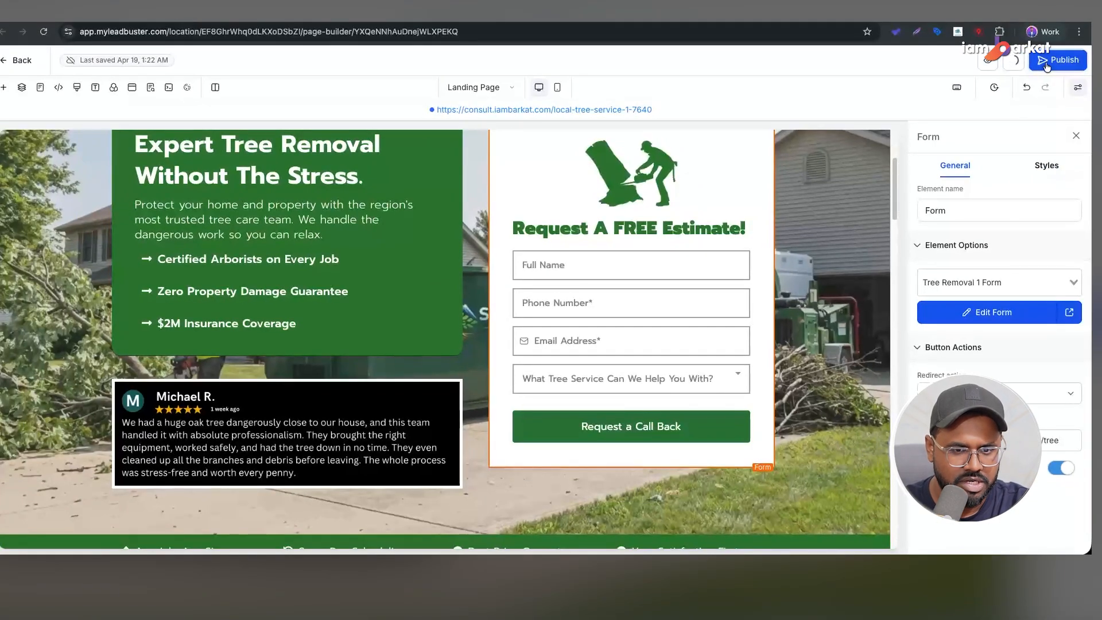
pyautogui.click(1056, 60)
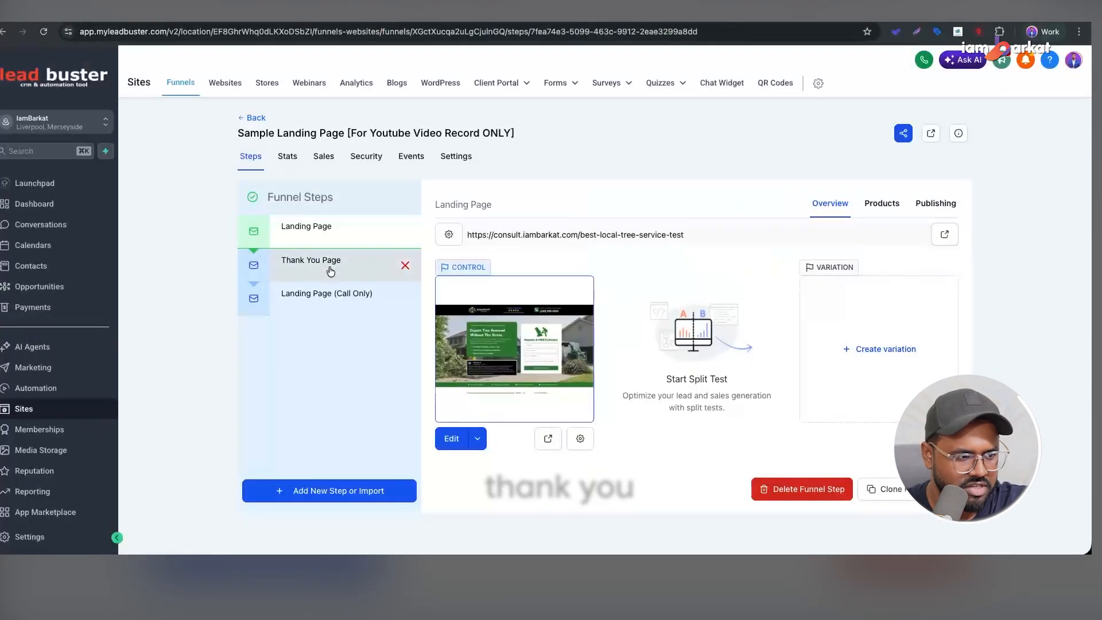
# Preview the funnel's live Thank You Page, look through its content, and return to the funnel steps
pyautogui.click(329, 269)
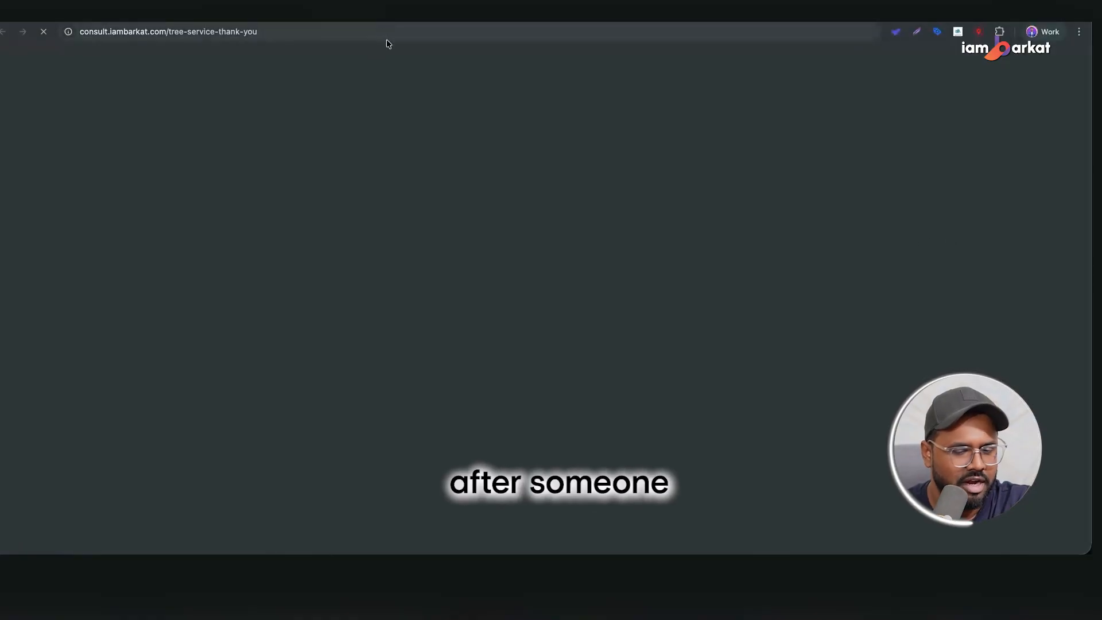
pyautogui.scroll(-10, 447, 241)
pyautogui.scroll(10, 524, 263)
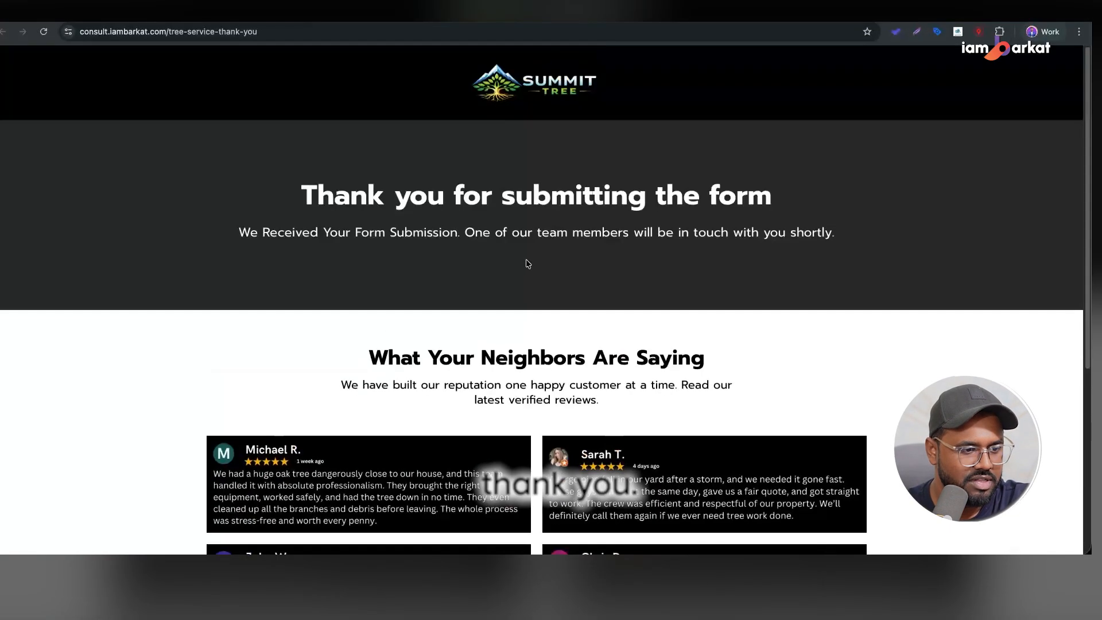
pyautogui.scroll(-1, 450, 252)
pyautogui.scroll(1, 451, 252)
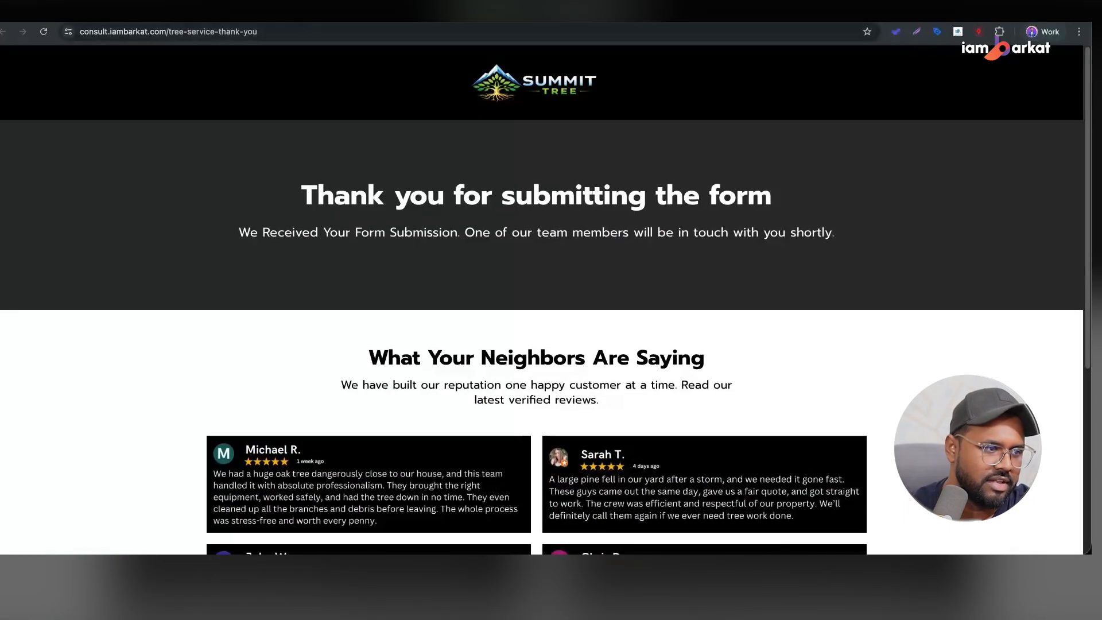
pyautogui.click(195, 14)
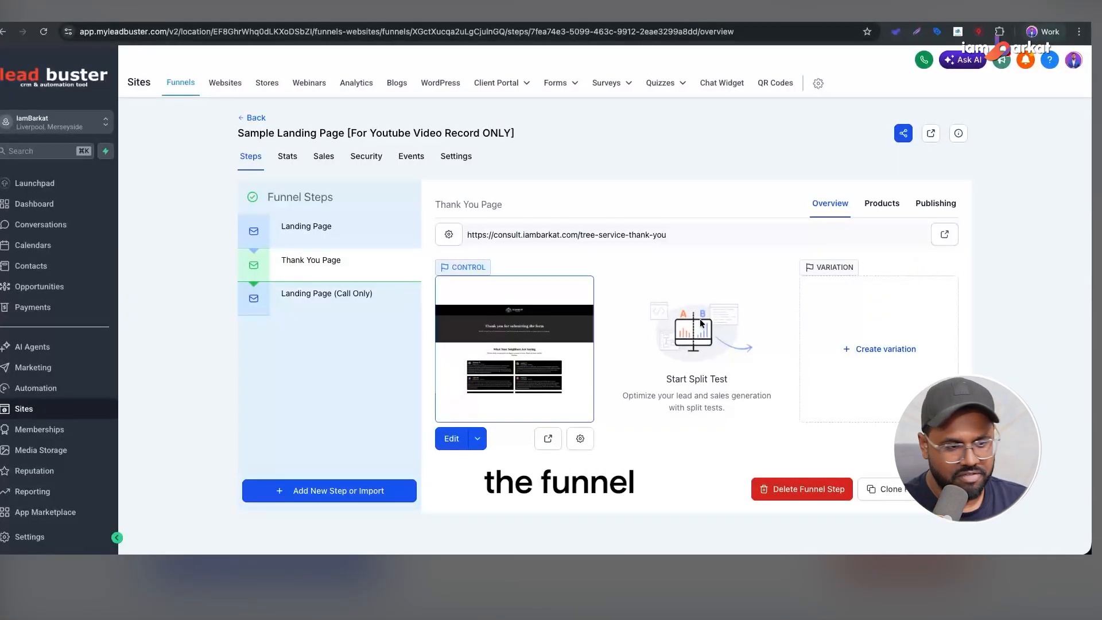
# Switch to the browser profile used for Google Ads and open tagmanager.google.com in a new tab
pyautogui.click(1043, 32)
pyautogui.click(980, 362)
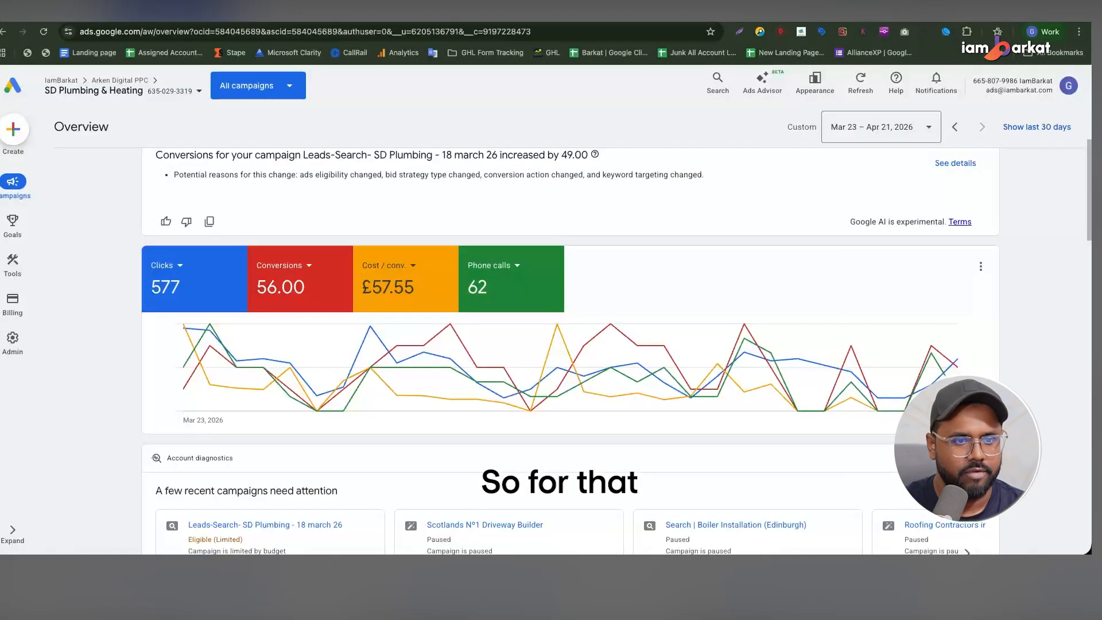
pyautogui.press('super+t')
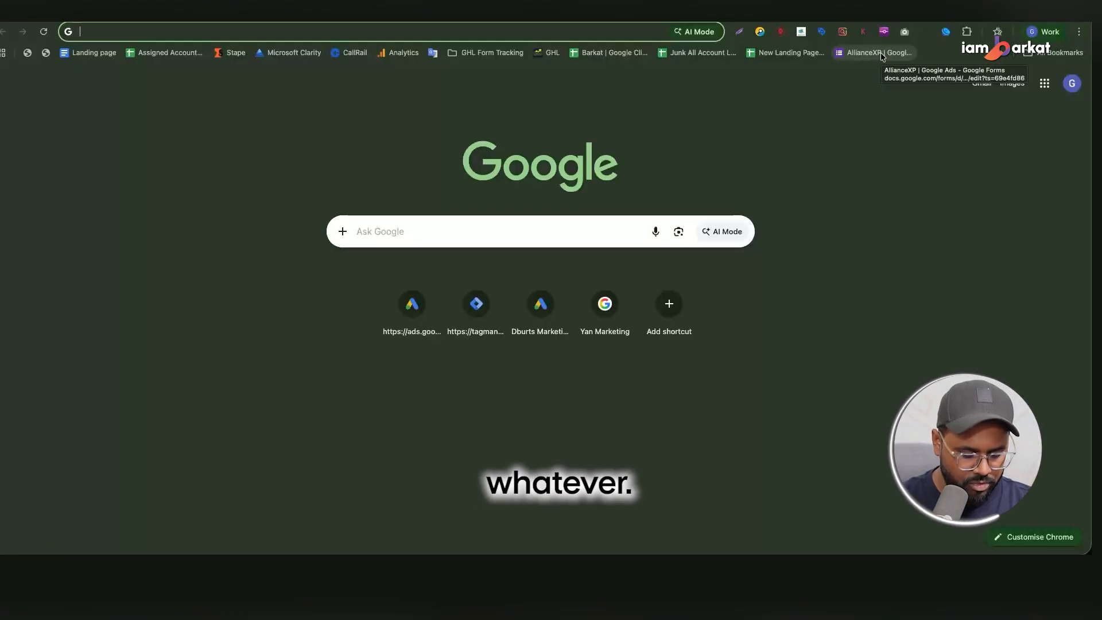
pyautogui.write('tag')
pyautogui.press('Right')
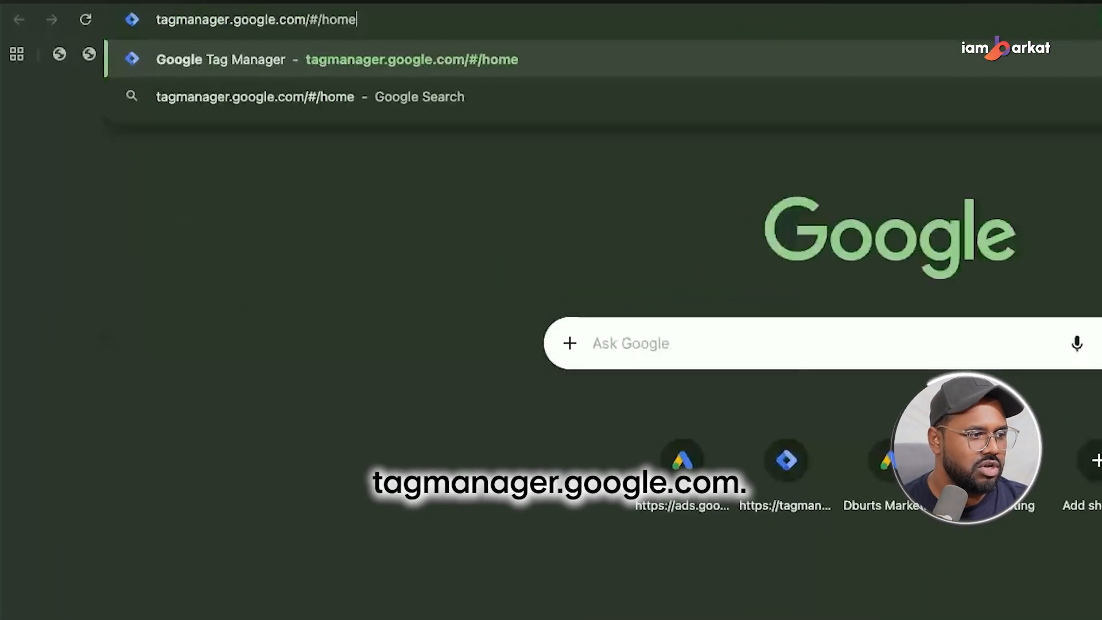
pyautogui.press('BackSpace')
pyautogui.press('BackSpace')
pyautogui.press('BackSpace')
pyautogui.press('BackSpace')
pyautogui.press('BackSpace')
pyautogui.press('BackSpace')
pyautogui.press('Return')
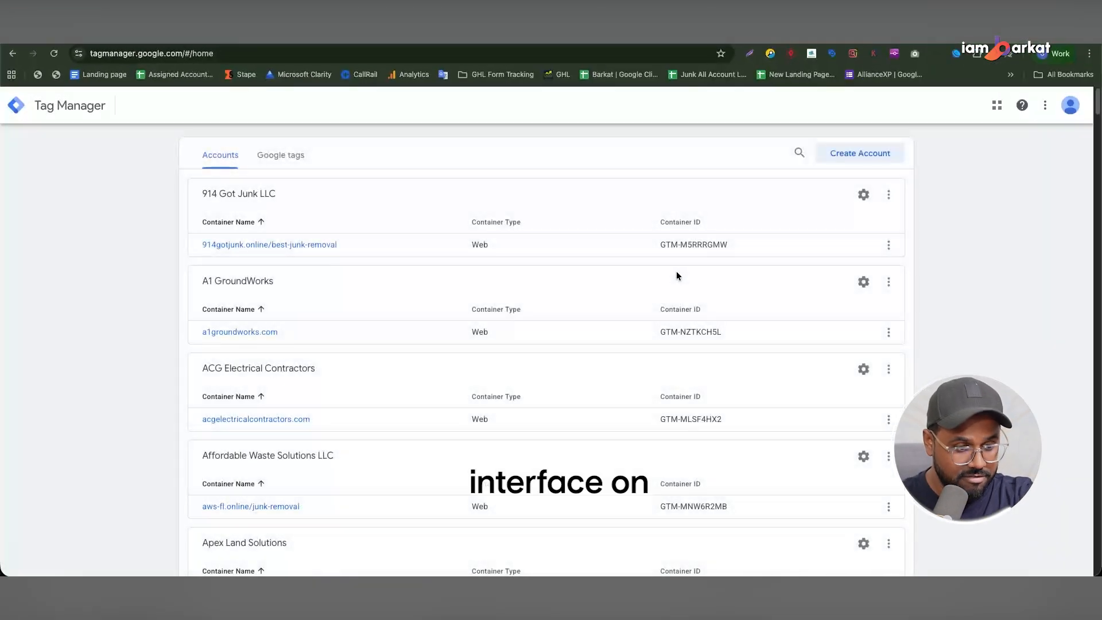
# Look through the list of existing Tag Manager accounts and containers
pyautogui.scroll(-10, 677, 273)
pyautogui.scroll(-15, 684, 271)
pyautogui.scroll(20, 689, 267)
pyautogui.scroll(-20, 747, 287)
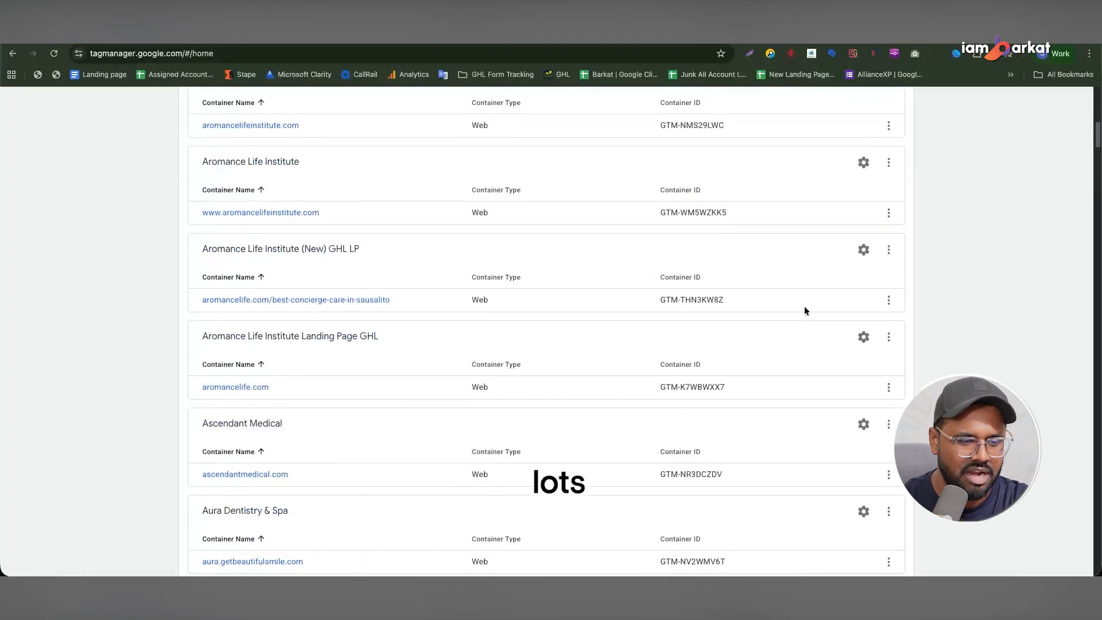
pyautogui.scroll(-20, 795, 322)
pyautogui.scroll(-15, 575, 351)
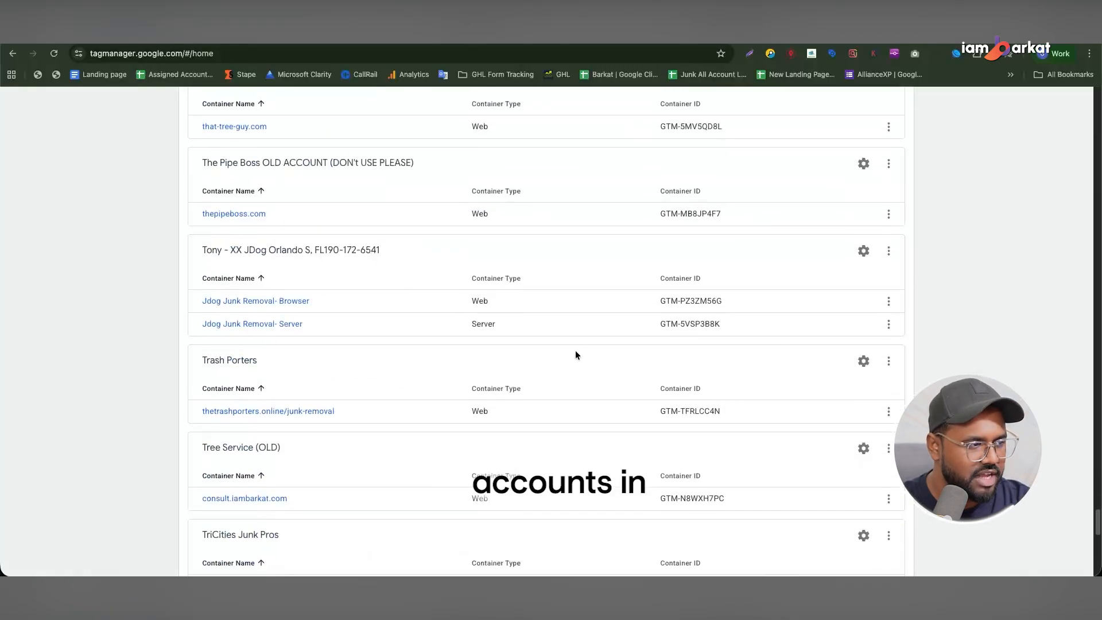
pyautogui.scroll(20, 568, 352)
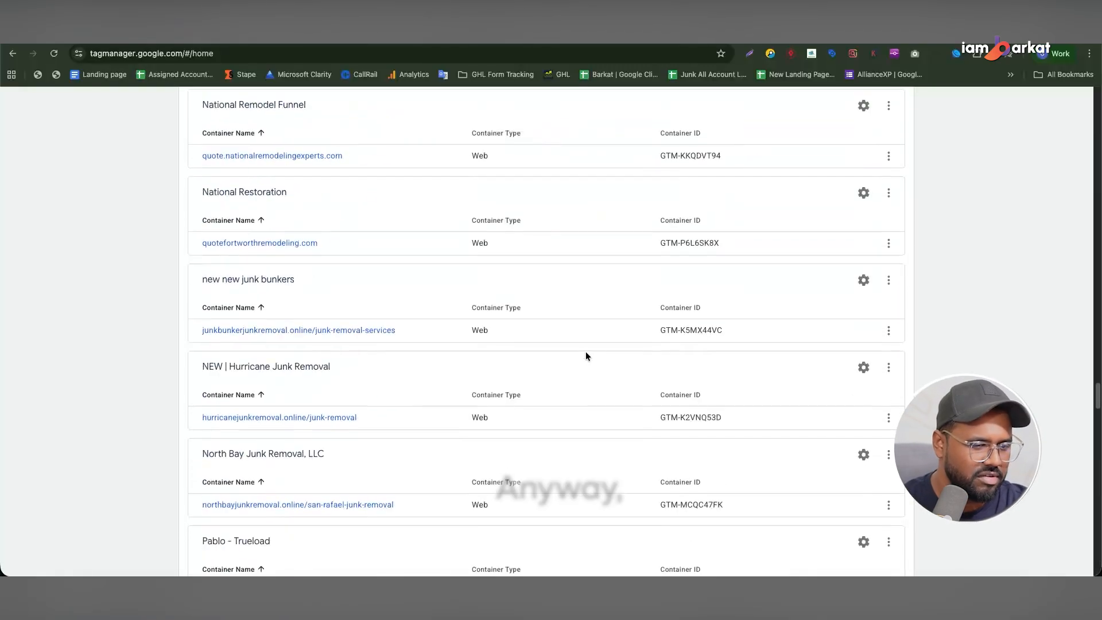
pyautogui.scroll(20, 747, 287)
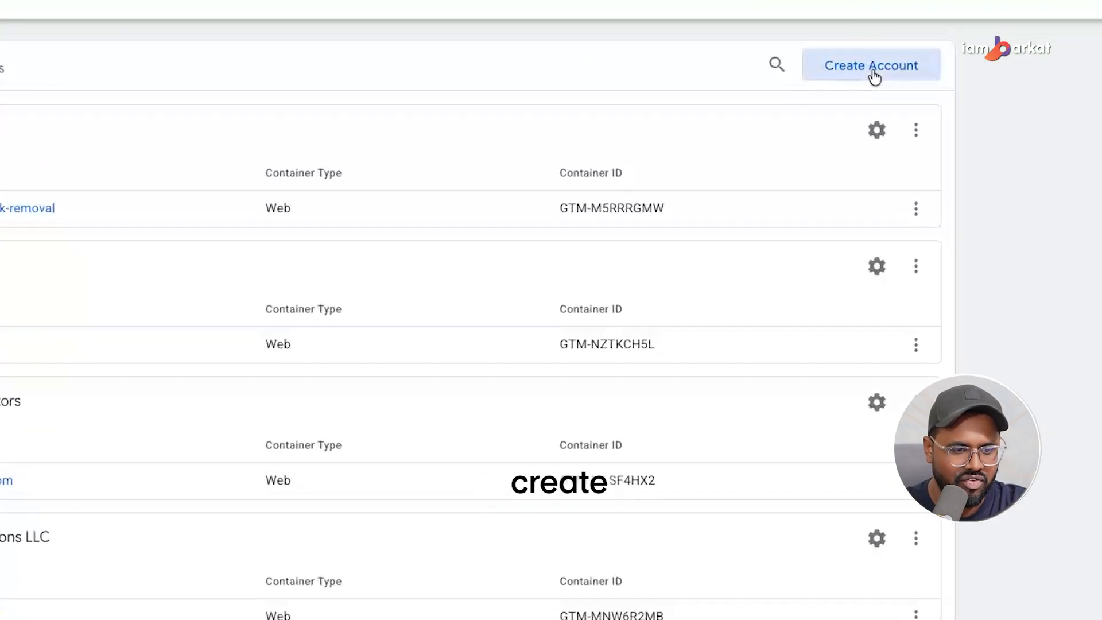
# Start a new Tag Manager account and name it "Tree Service Dummy (For Video)"
pyautogui.click(874, 75)
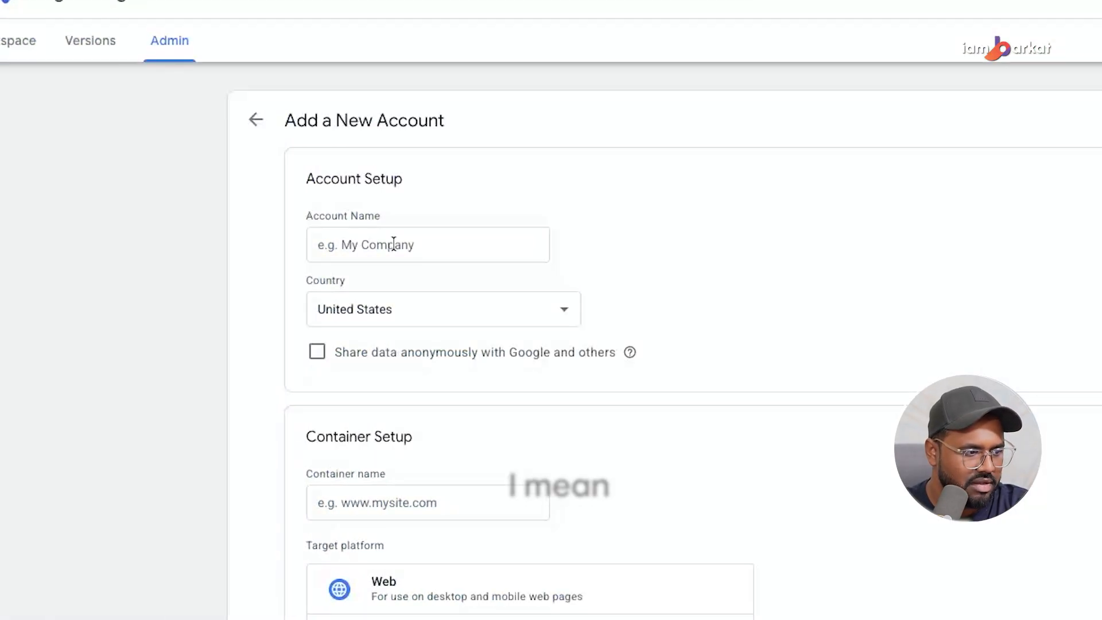
pyautogui.click(394, 244)
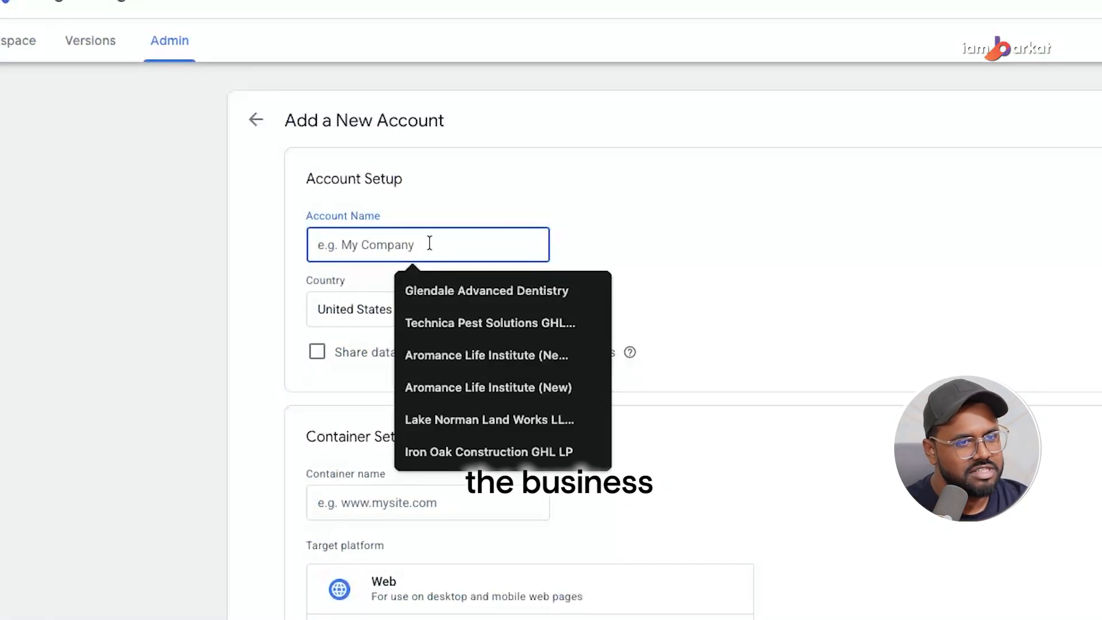
pyautogui.write('Tr')
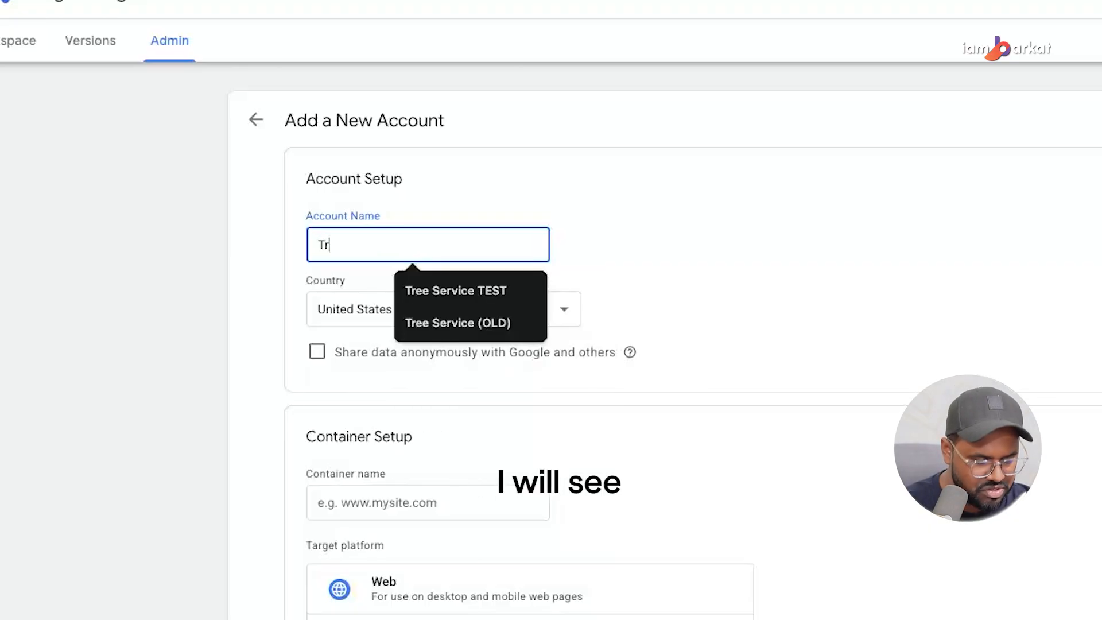
pyautogui.write('ee Service Dumm')
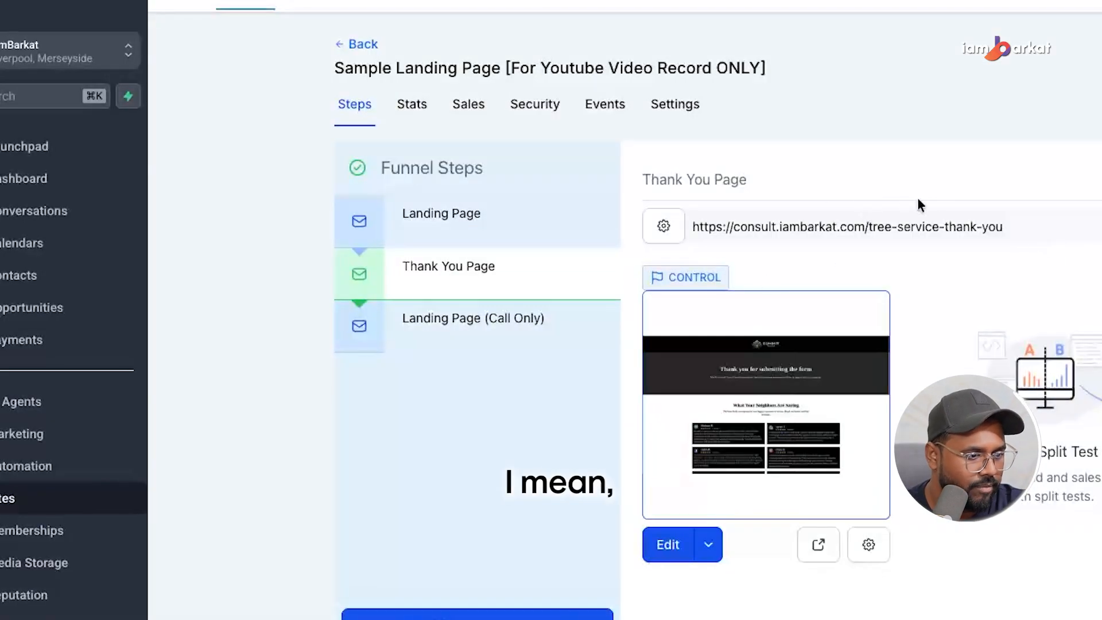
# Copy the Landing Page URL from the funnel and paste it as the new account's container name
pyautogui.click(549, 223)
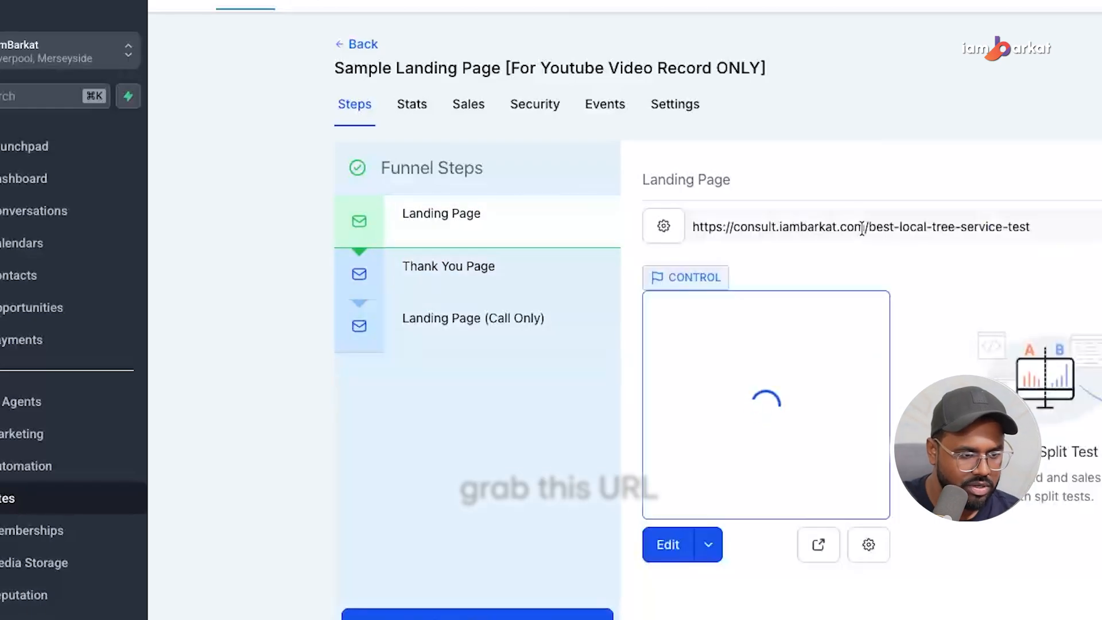
pyautogui.tripleClick(862, 228)
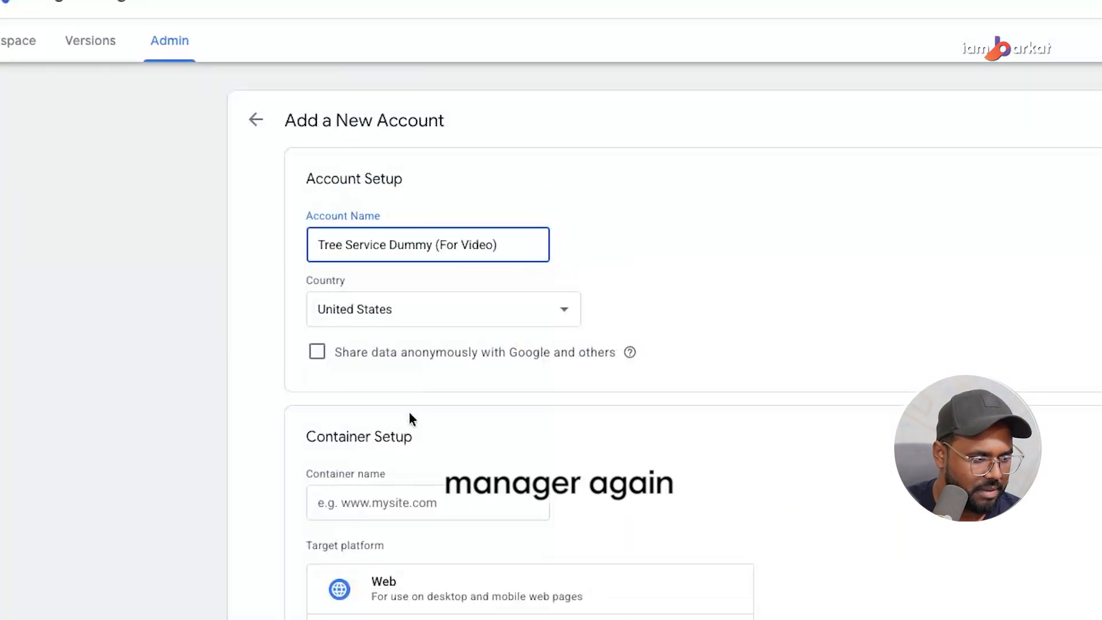
pyautogui.scroll(-1, 439, 322)
pyautogui.click(343, 449)
pyautogui.write('https://iambarkat.com/best-local-tree-service-test')
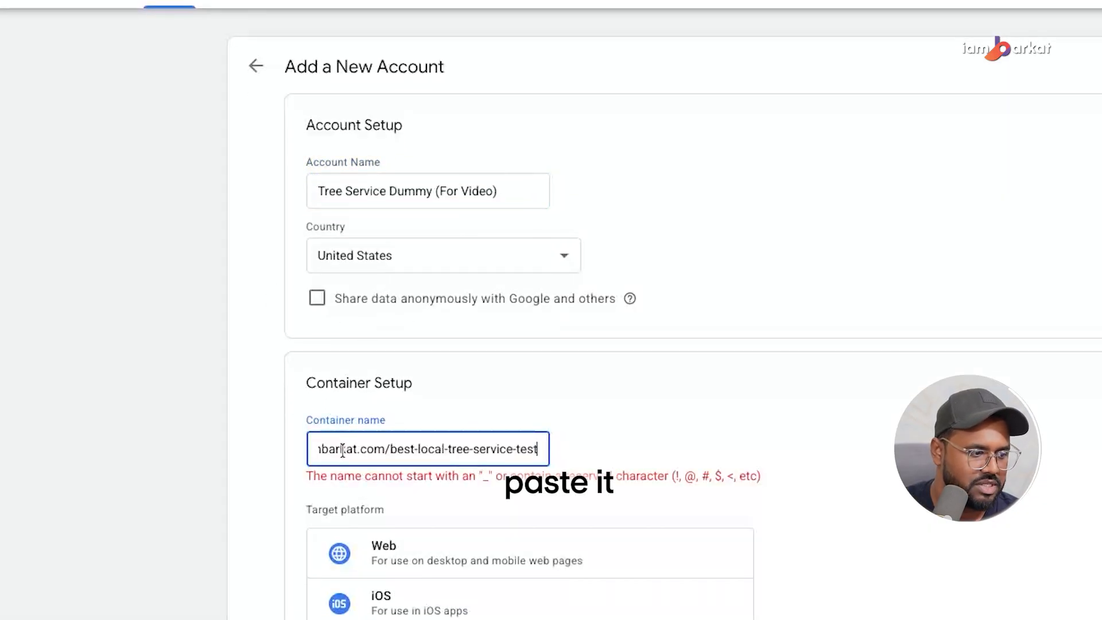
pyautogui.moveTo(343, 449); pyautogui.dragTo(345, 449)
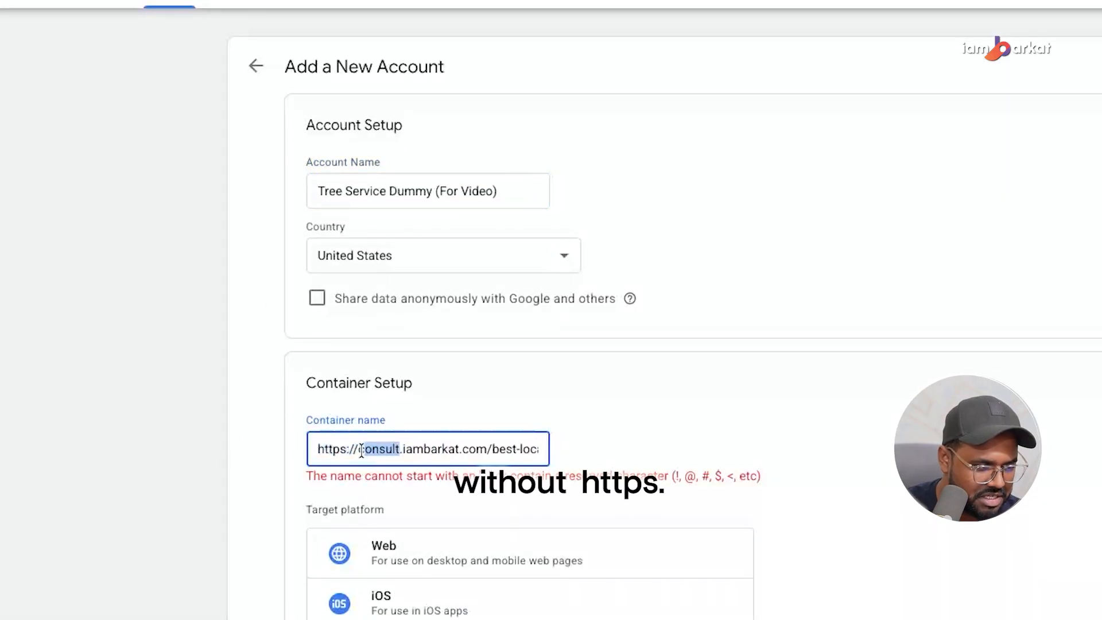
pyautogui.click(361, 450)
pyautogui.press('BackSpace')
pyautogui.press('BackSpace')
pyautogui.press('BackSpace')
pyautogui.press('BackSpace')
pyautogui.press('BackSpace')
pyautogui.press('BackSpace')
pyautogui.press('BackSpace')
pyautogui.press('BackSpace')
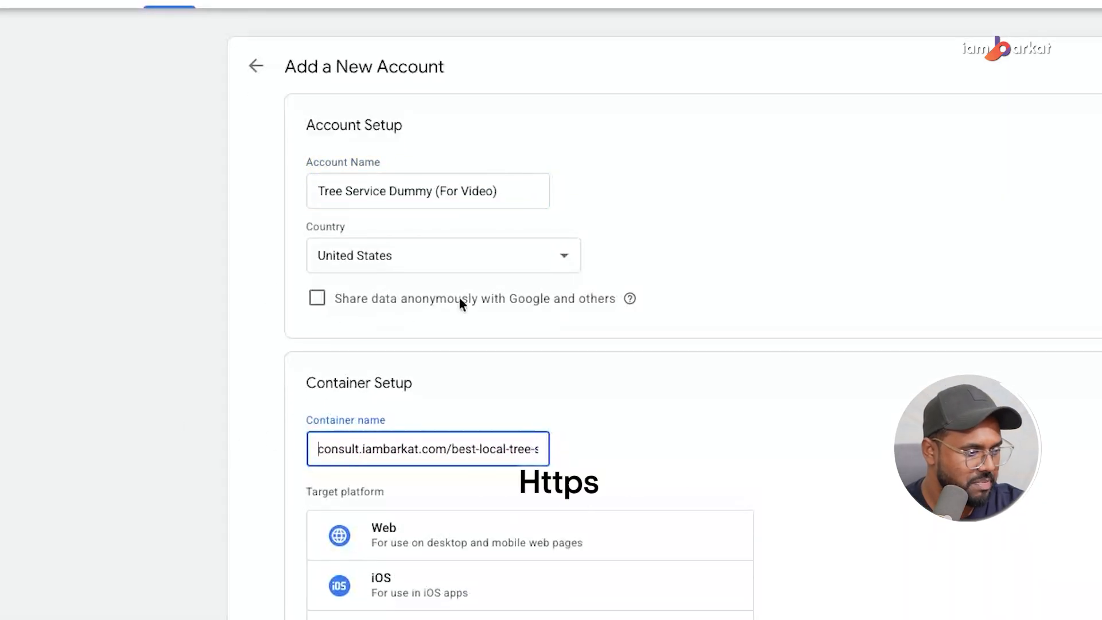
# Set the container's target platform to Web and create the Tag Manager account
pyautogui.scroll(-2, 461, 302)
pyautogui.click(488, 393)
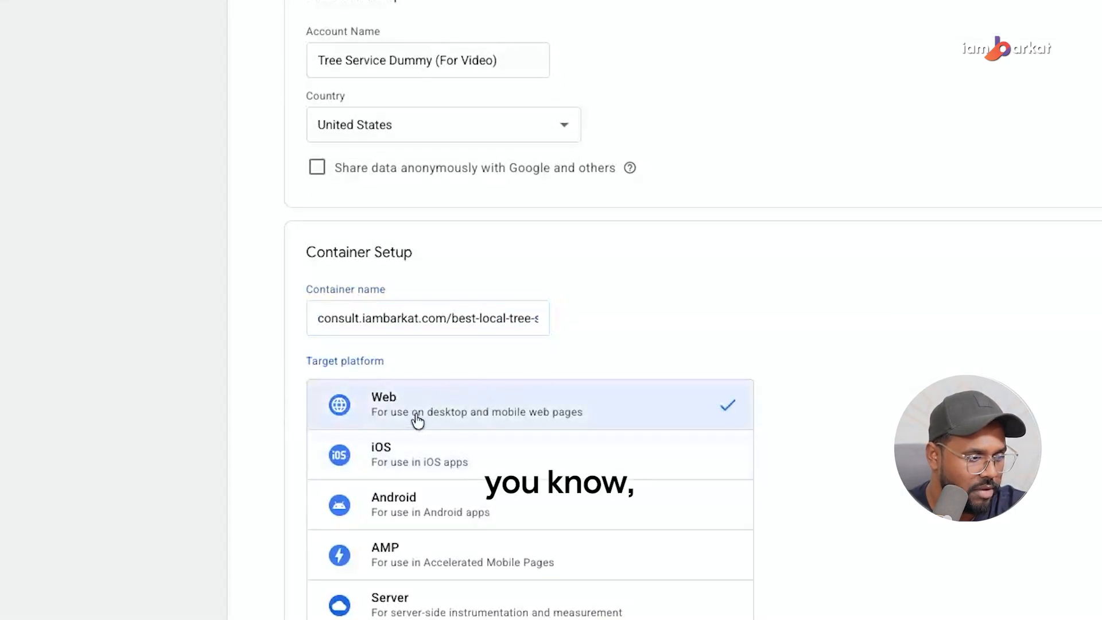
pyautogui.scroll(-1, 94, 459)
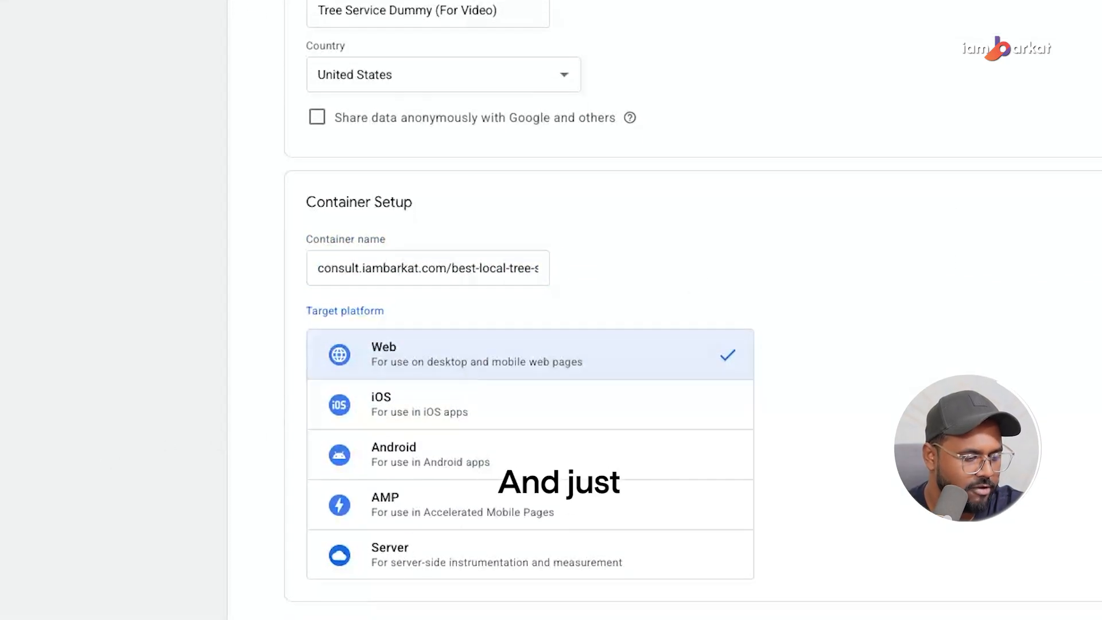
pyautogui.click(313, 605)
# Review and accept the Google Tag Manager Terms of Service, including the Data Processing Terms required by GDPR
pyautogui.scroll(-4, 329, 219)
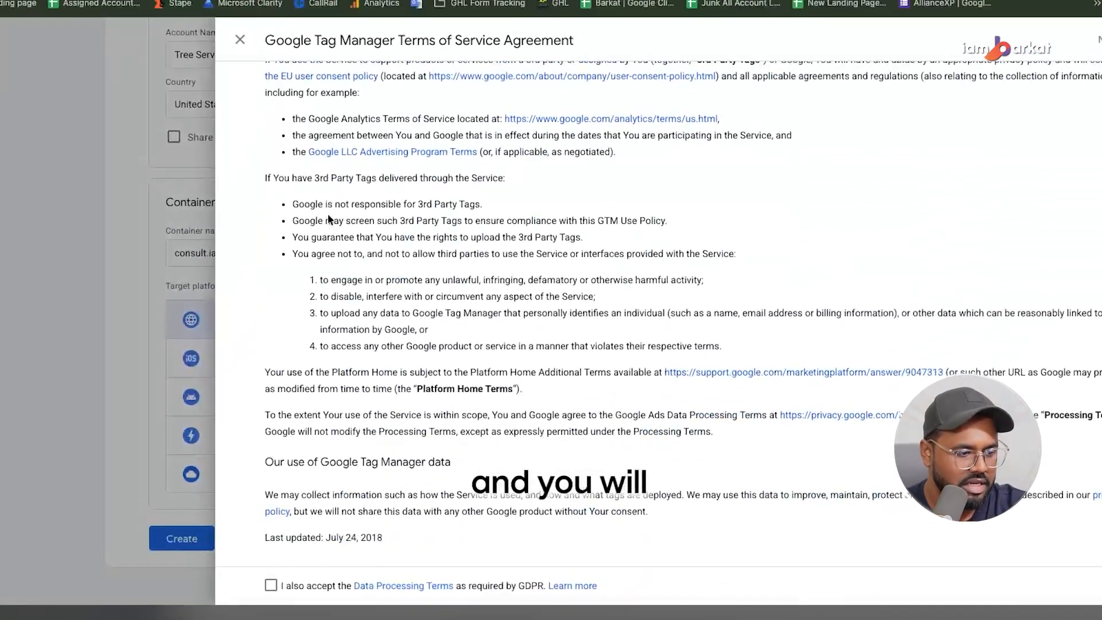
pyautogui.scroll(4, 312, 315)
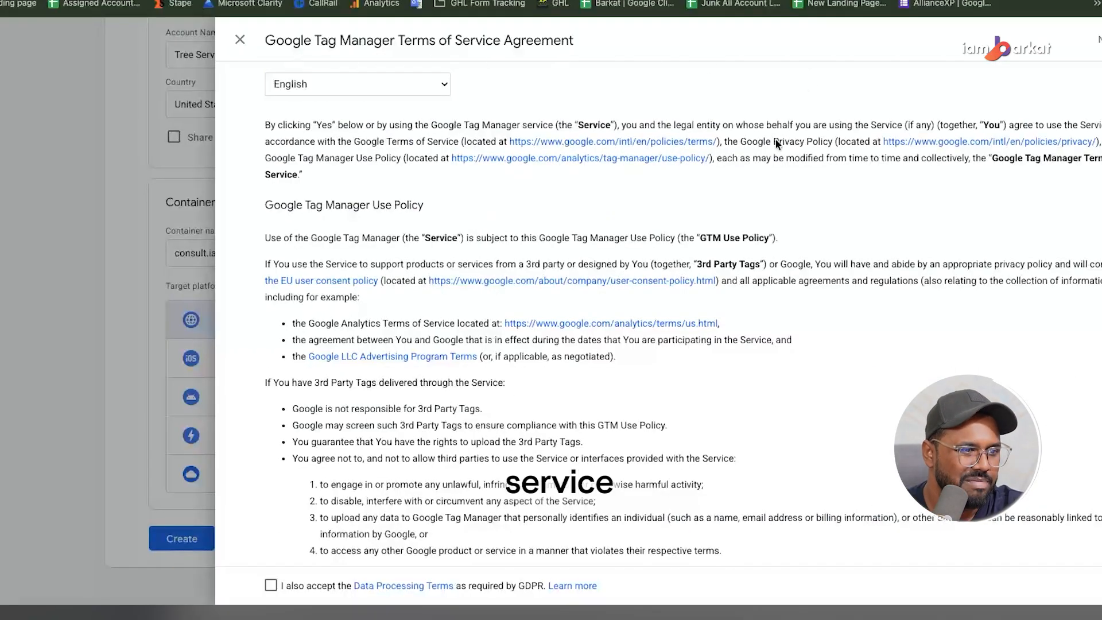
pyautogui.click(270, 585)
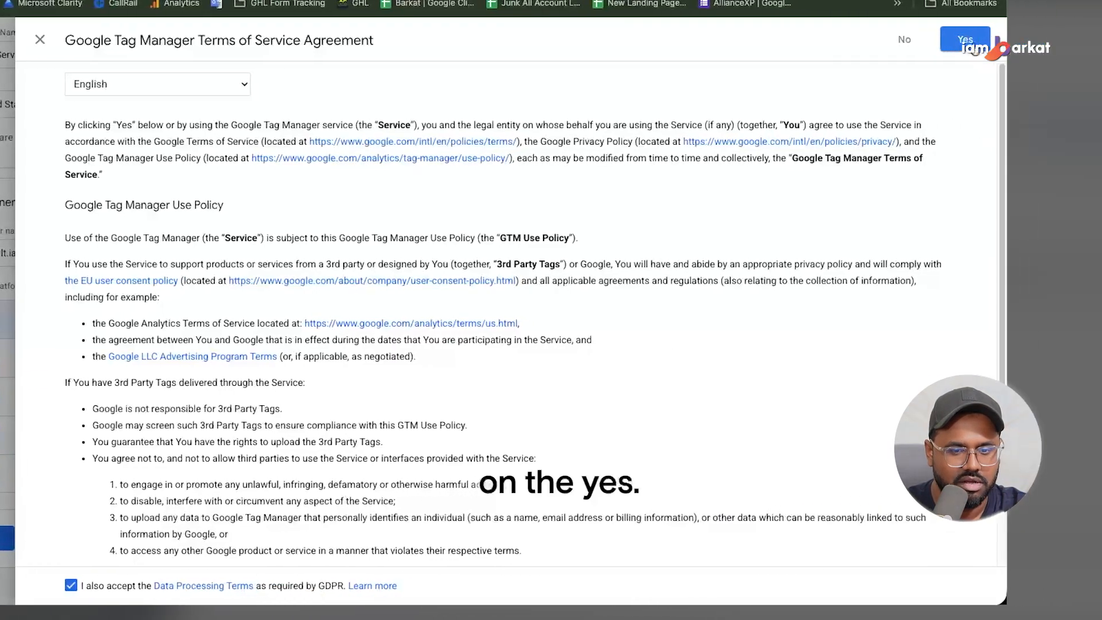
pyautogui.click(975, 39)
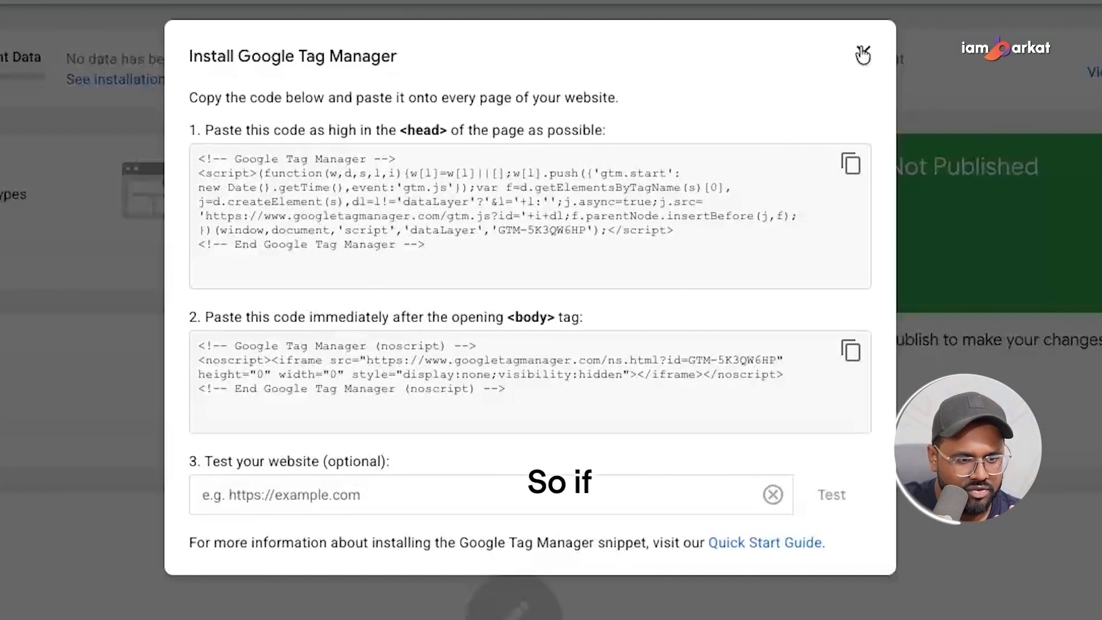
# Copy the head snippet from the container's Tag Manager installation instructions and paste it as the funnel's Head tracking code
pyautogui.click(863, 54)
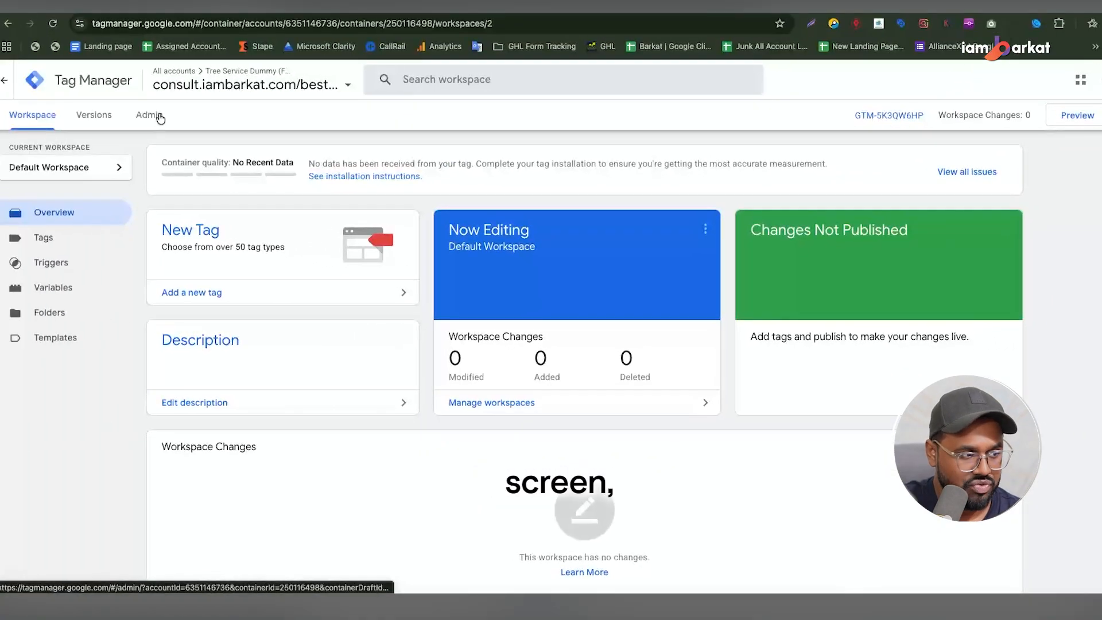
pyautogui.click(159, 117)
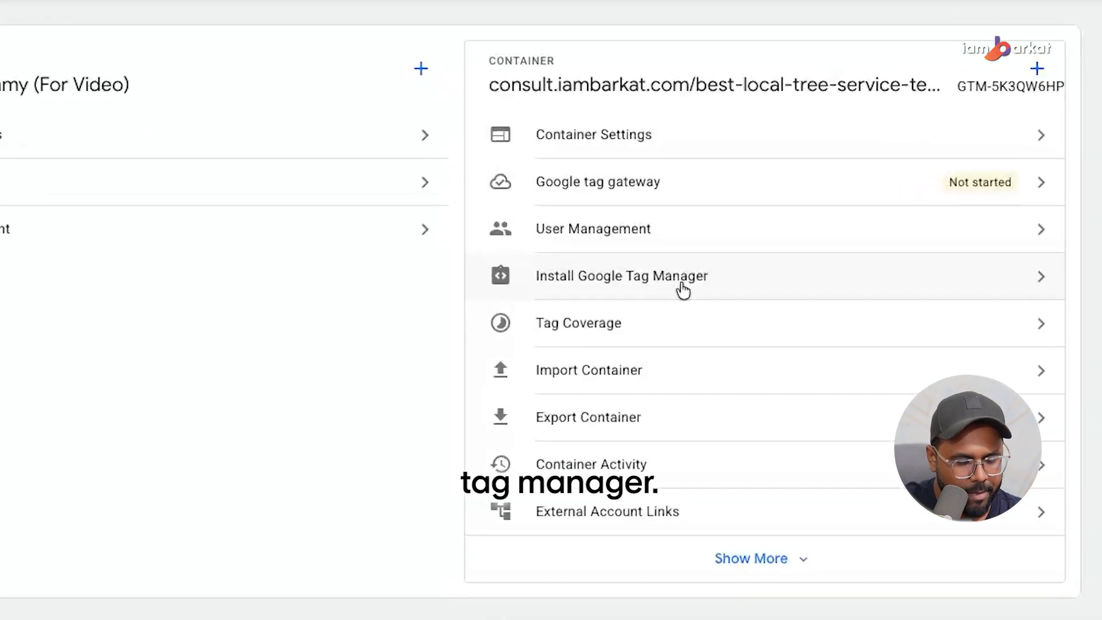
pyautogui.click(681, 288)
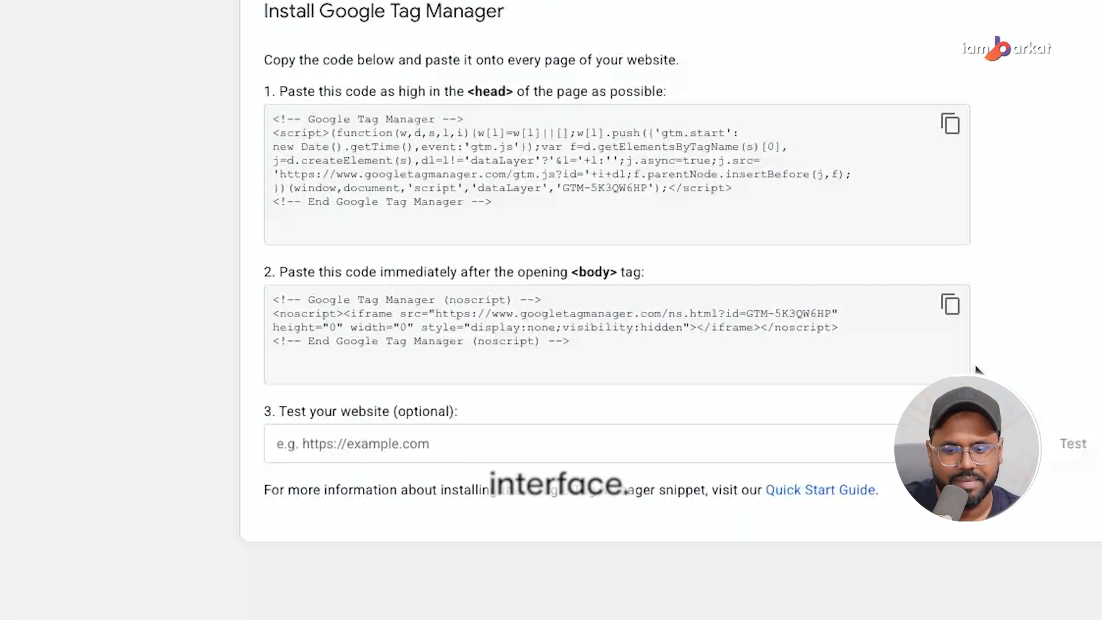
pyautogui.click(950, 124)
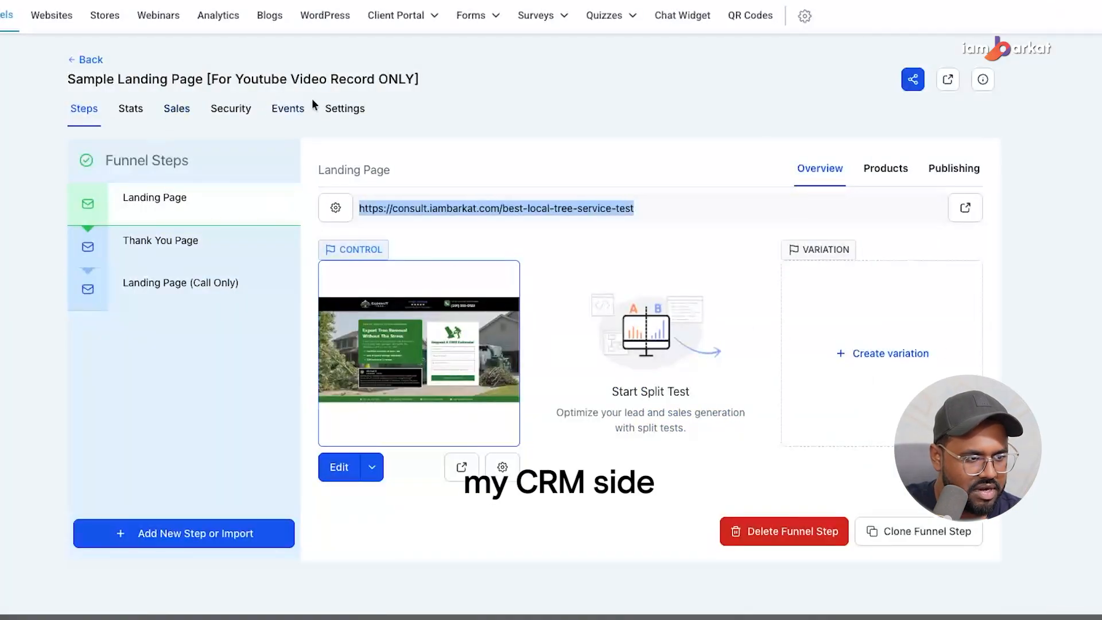
pyautogui.click(333, 108)
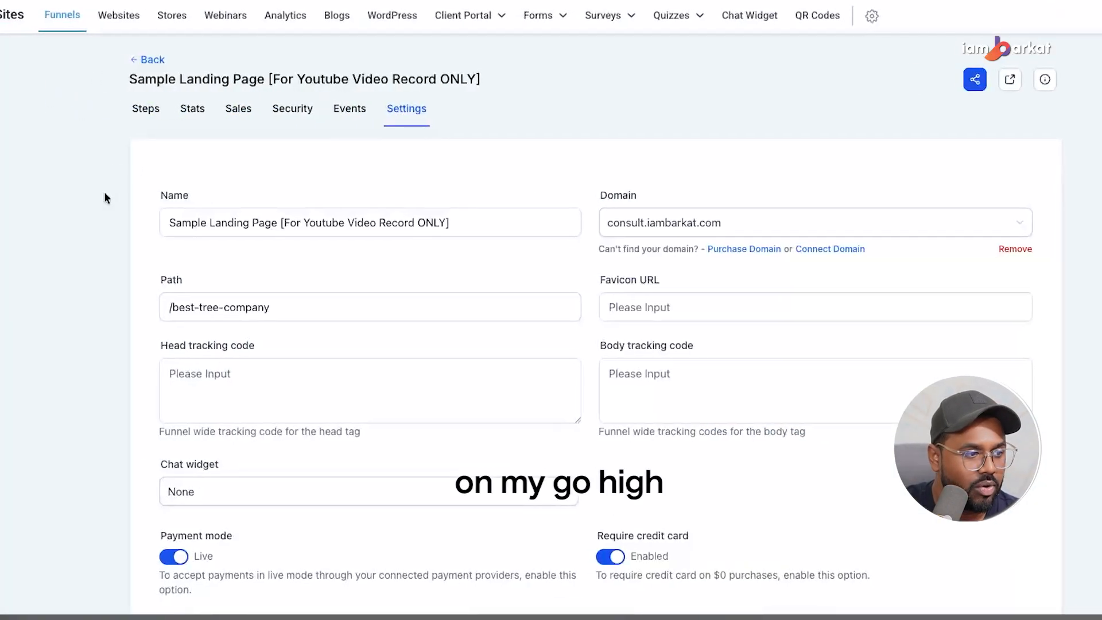
pyautogui.click(209, 386)
pyautogui.hotkey('ctrl', 'v')
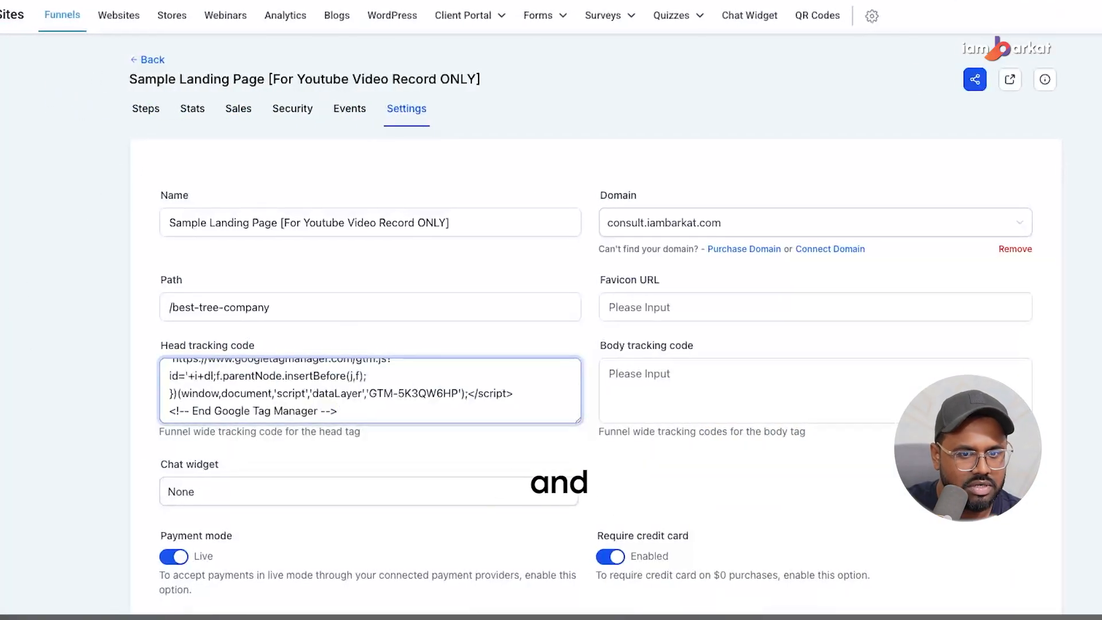
# Copy the noscript body snippet from the Tag Manager installation instructions and paste it as the funnel's Body tracking code
pyautogui.click(1100, 1)
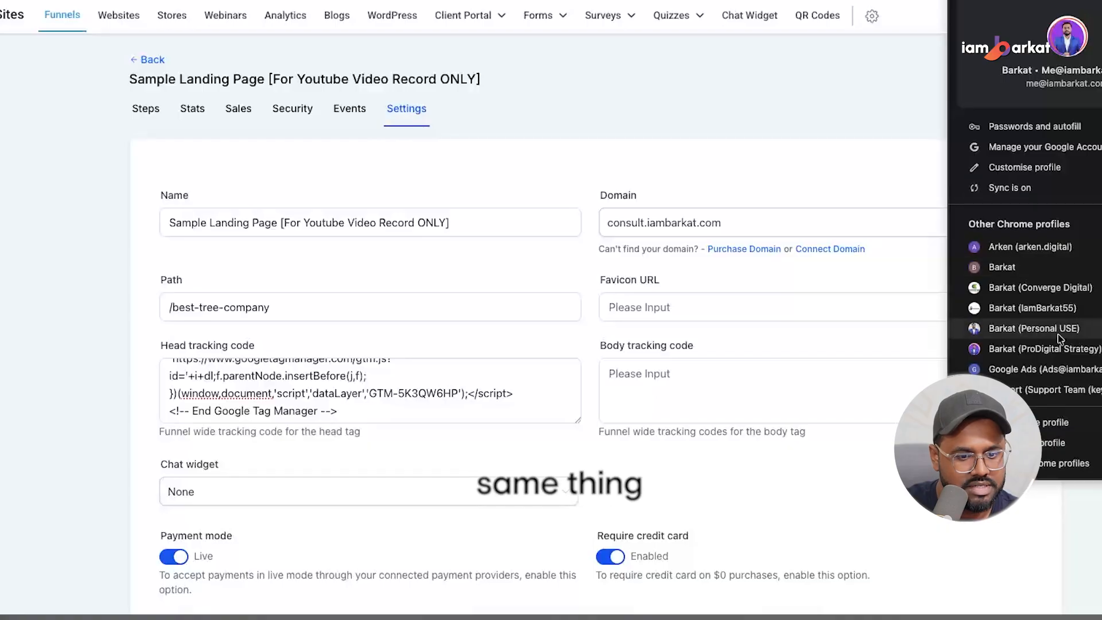
pyautogui.click(1062, 370)
pyautogui.click(889, 305)
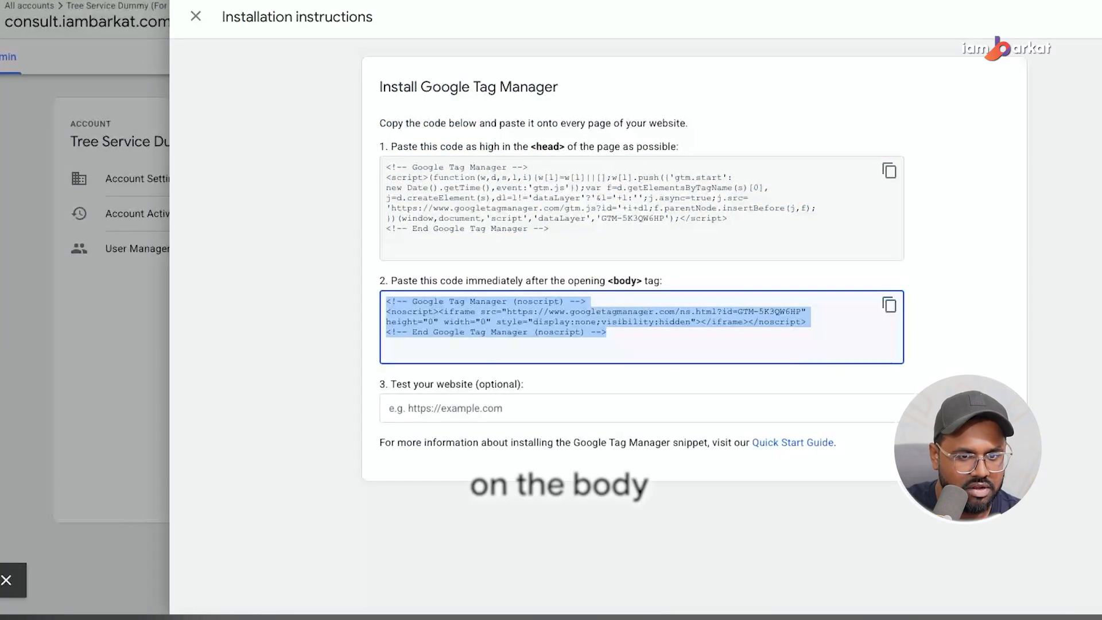
pyautogui.click(1100, 1)
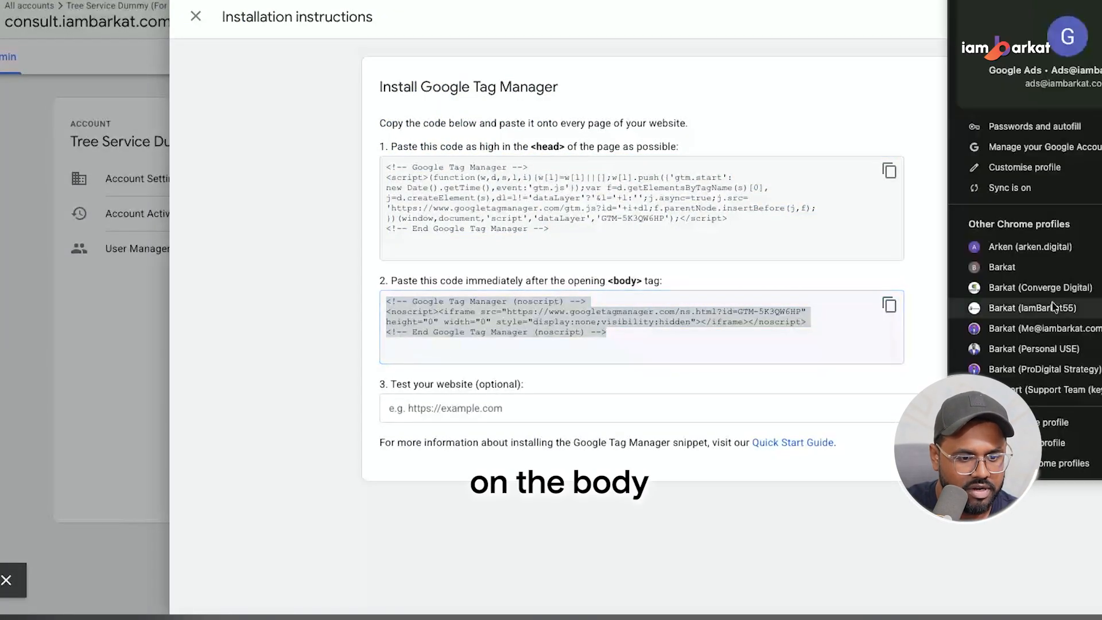
pyautogui.click(1002, 370)
pyautogui.click(751, 367)
pyautogui.hotkey('ctrl', 'v')
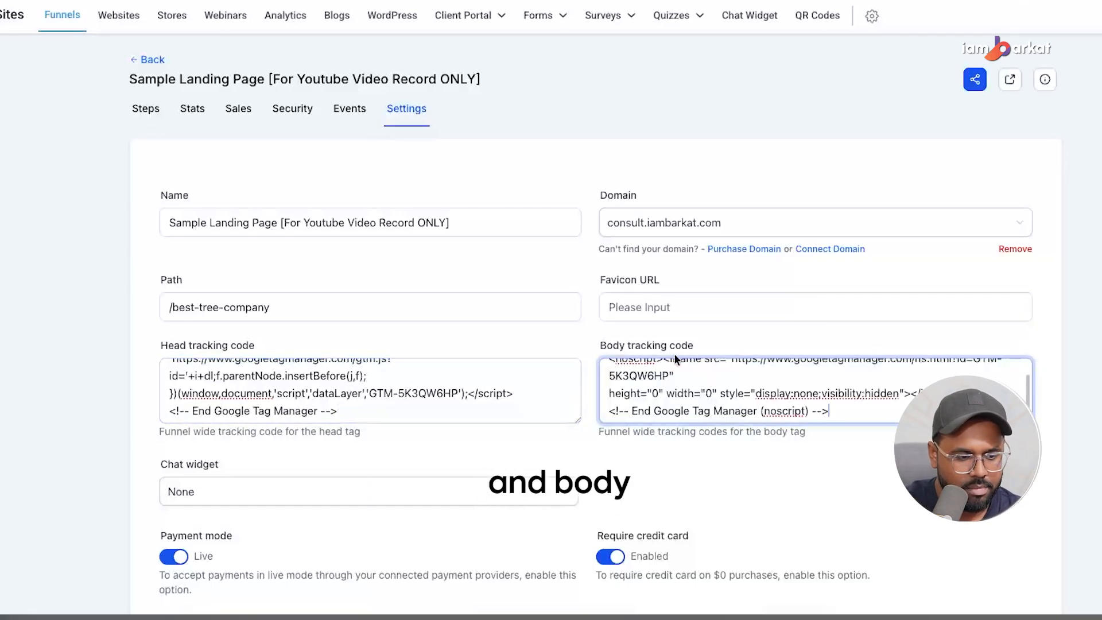
# Save the funnel settings with both tracking codes
pyautogui.scroll(-1, 674, 353)
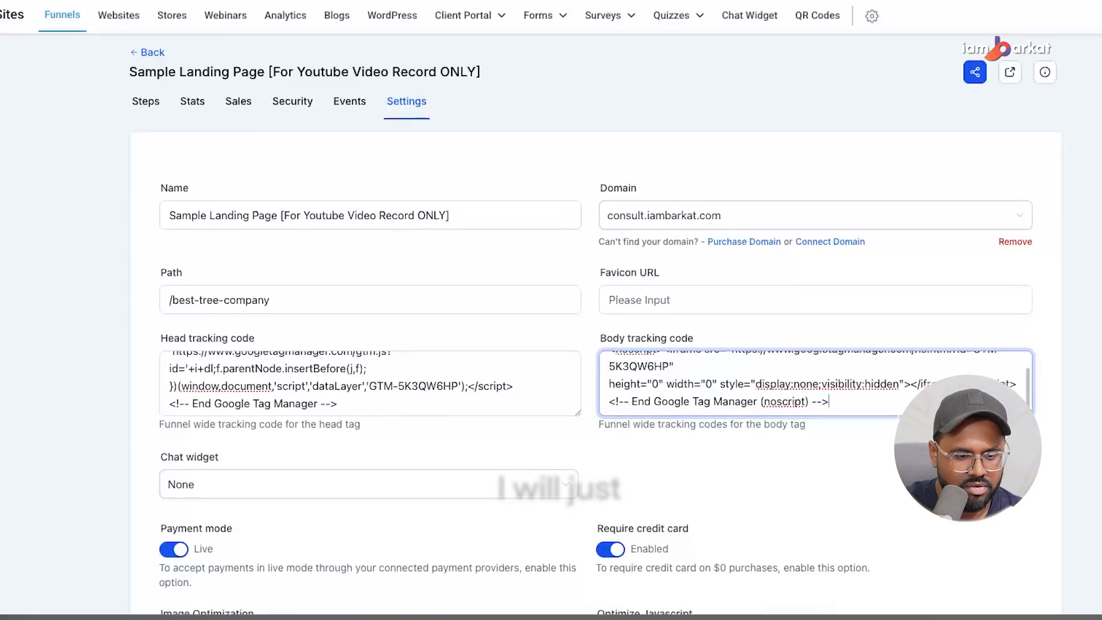
pyautogui.scroll(-5, 675, 354)
pyautogui.click(1002, 508)
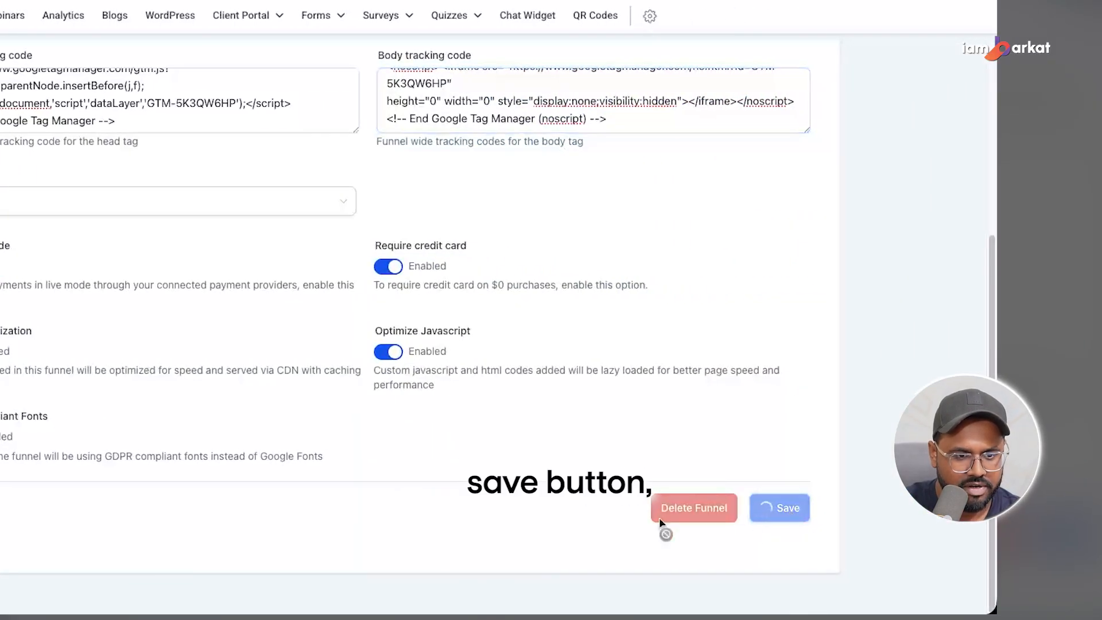
pyautogui.scroll(3, 343, 295)
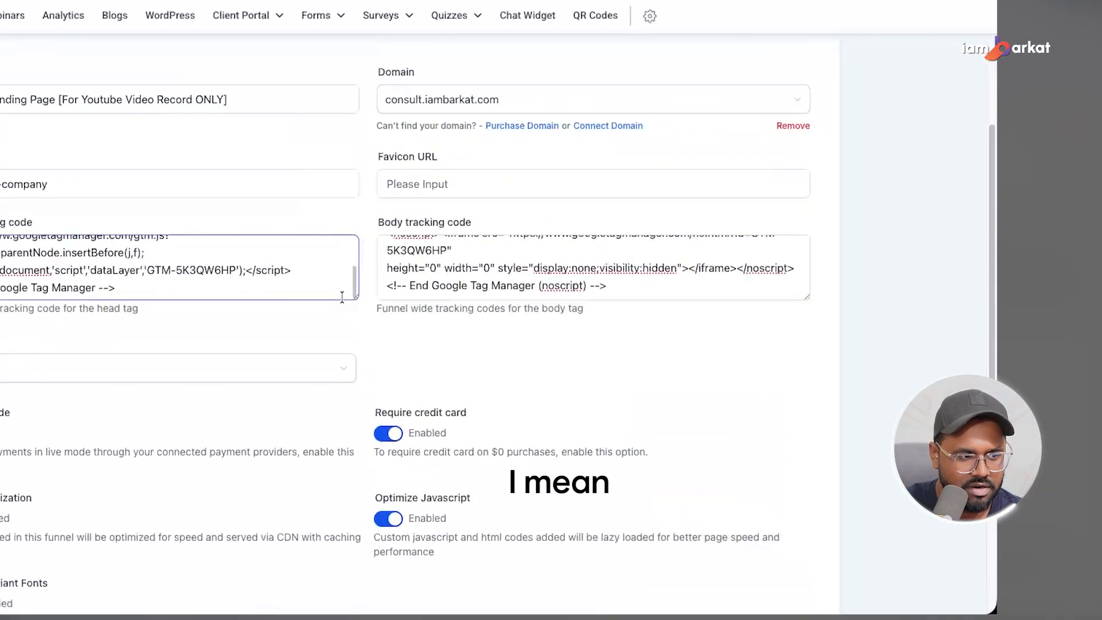
pyautogui.scroll(1, 331, 294)
pyautogui.scroll(2, 331, 294)
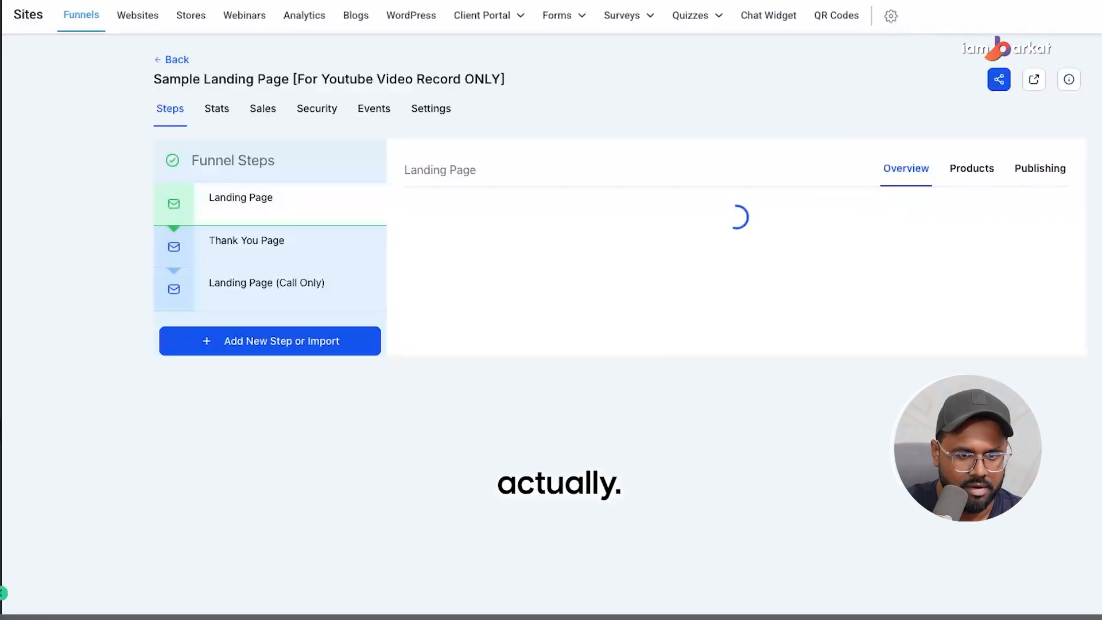
pyautogui.click(1086, 35)
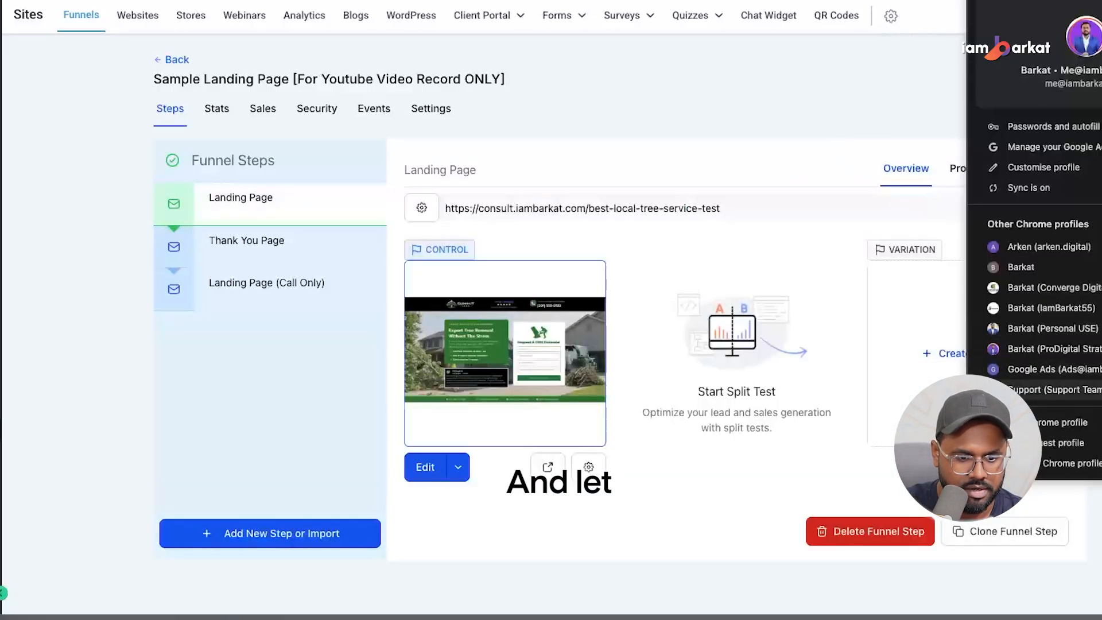
pyautogui.tripleClick(556, 205)
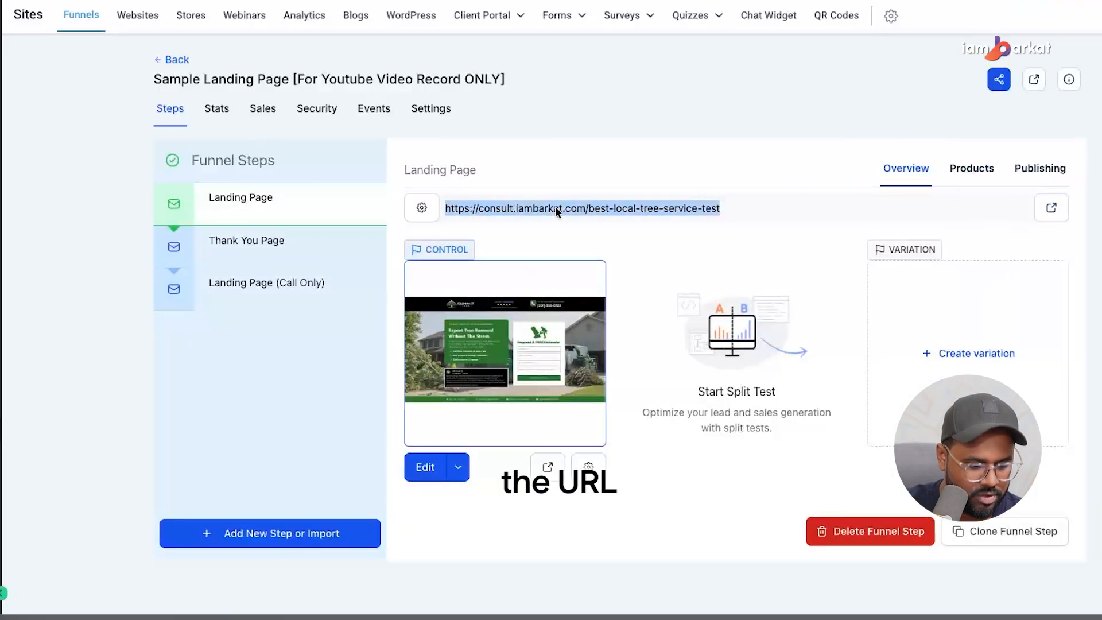
pyautogui.click(1098, 2)
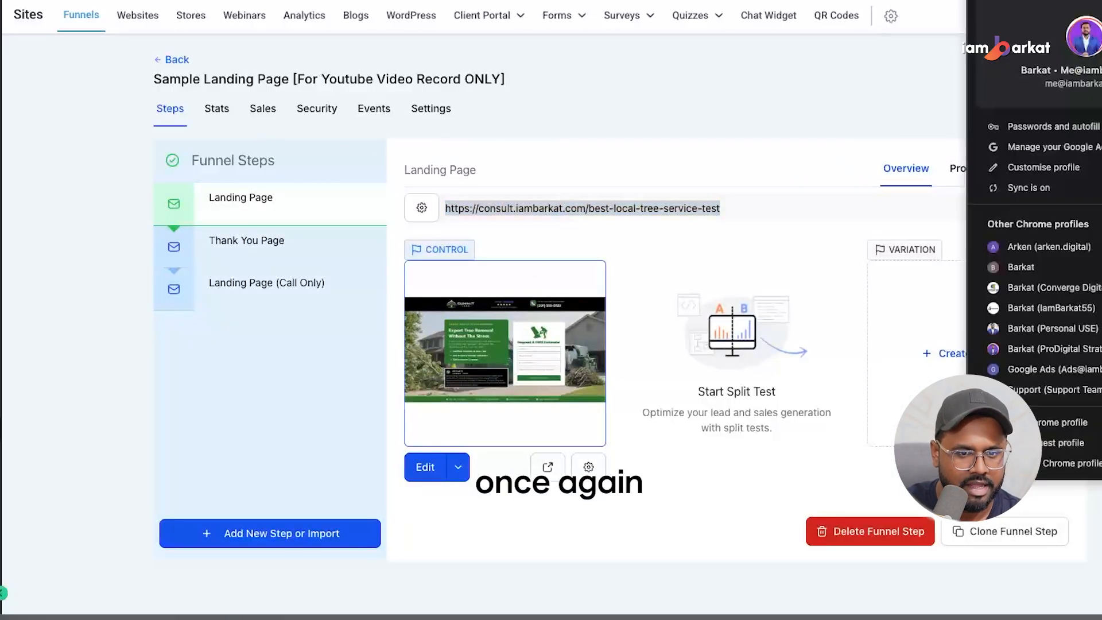
pyautogui.click(1097, 372)
pyautogui.hotkey('ctrl', 'v')
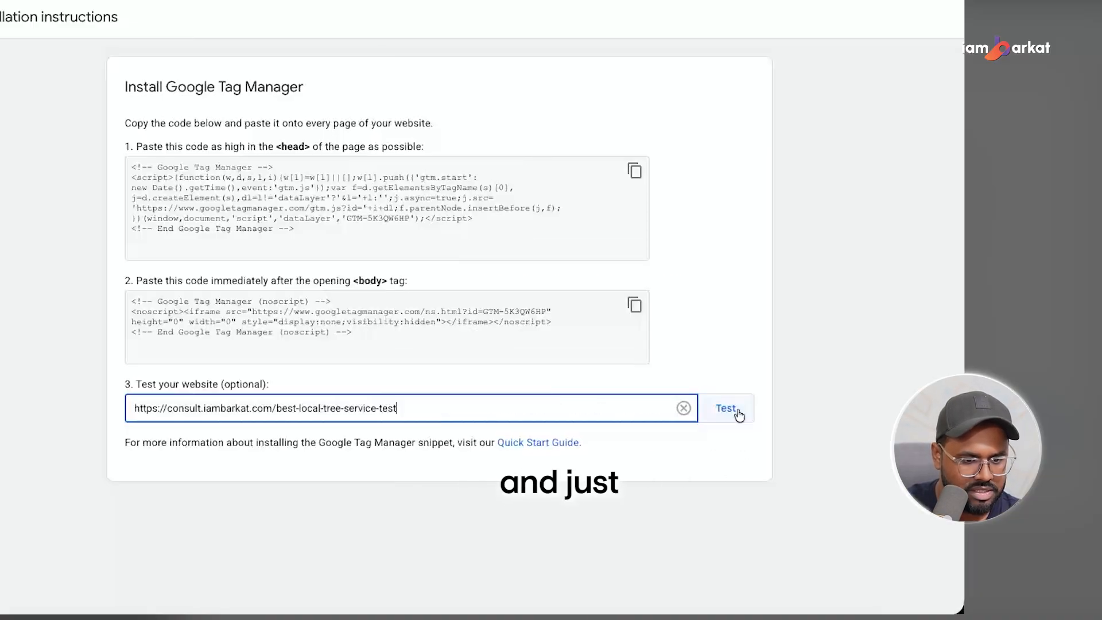
pyautogui.click(1001, 408)
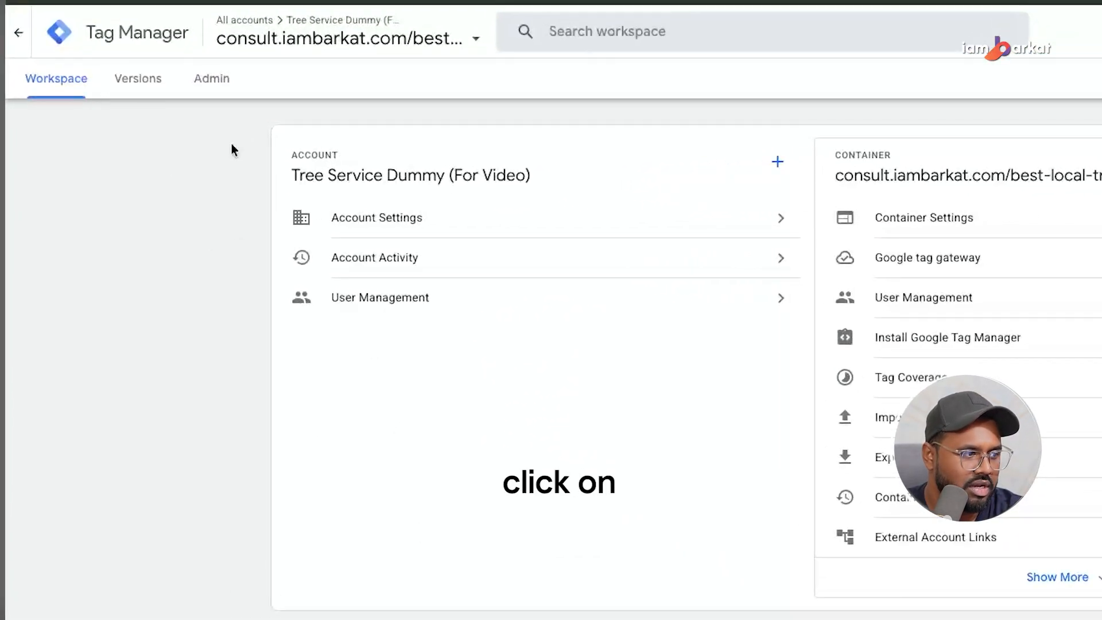
# Create a new tag in the container's workspace and name it "Conversion Linker"
pyautogui.click(40, 83)
pyautogui.click(74, 246)
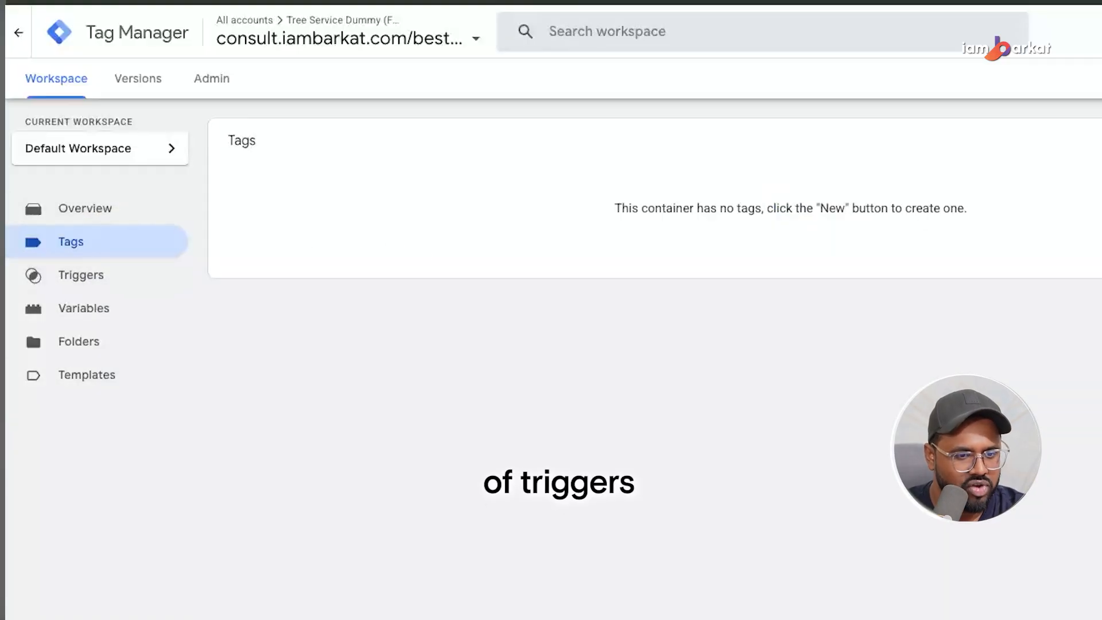
pyautogui.click(968, 147)
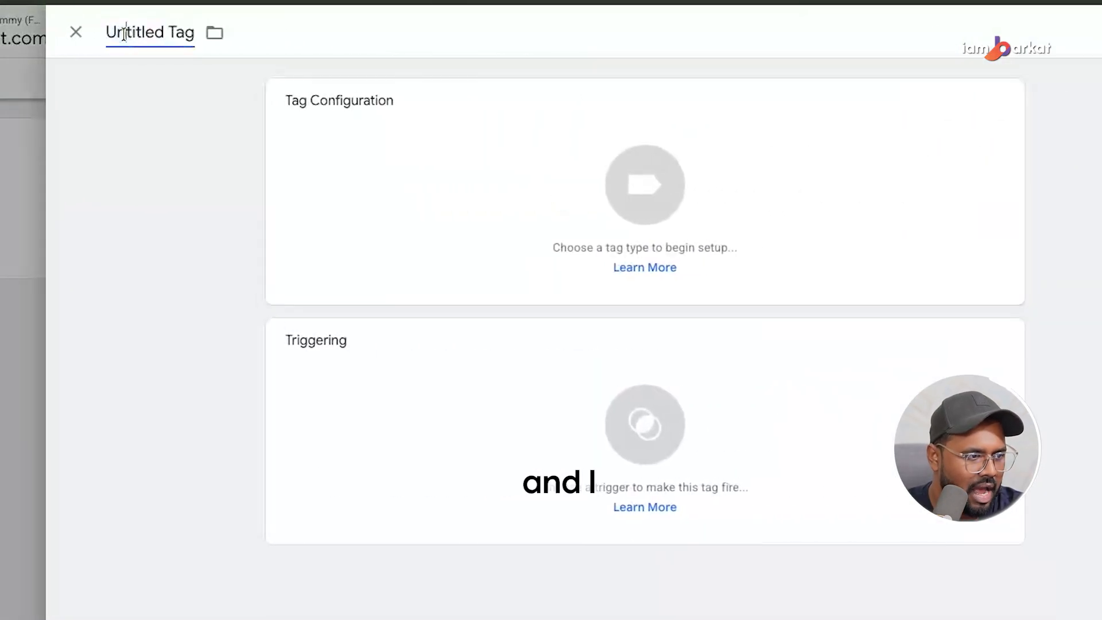
pyautogui.click(125, 33)
pyautogui.write('Conve')
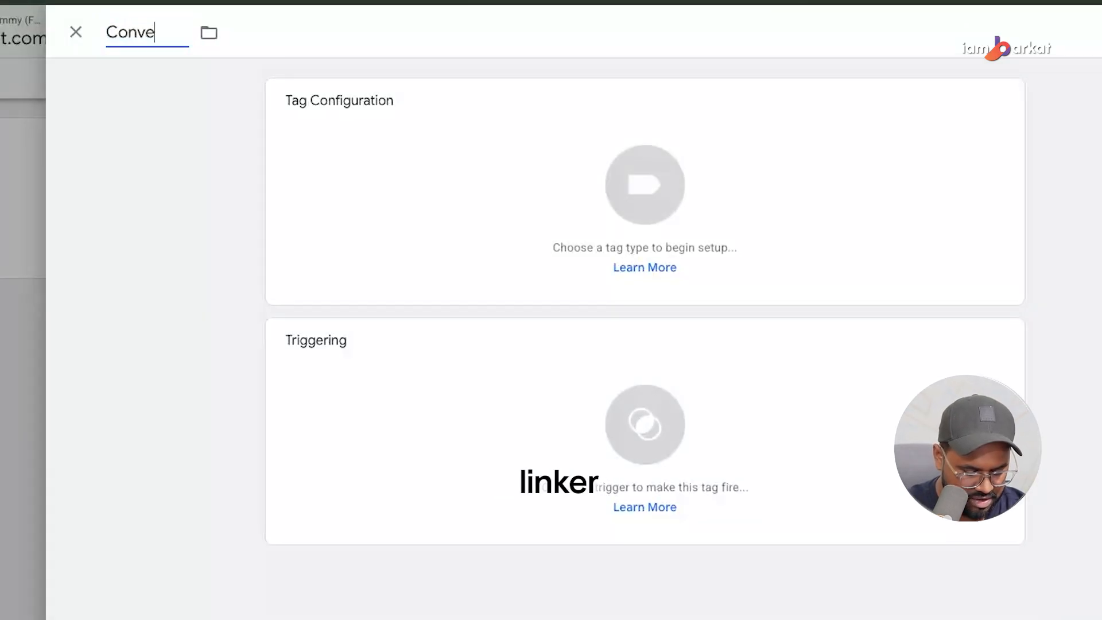
pyautogui.write('rsion Linker')
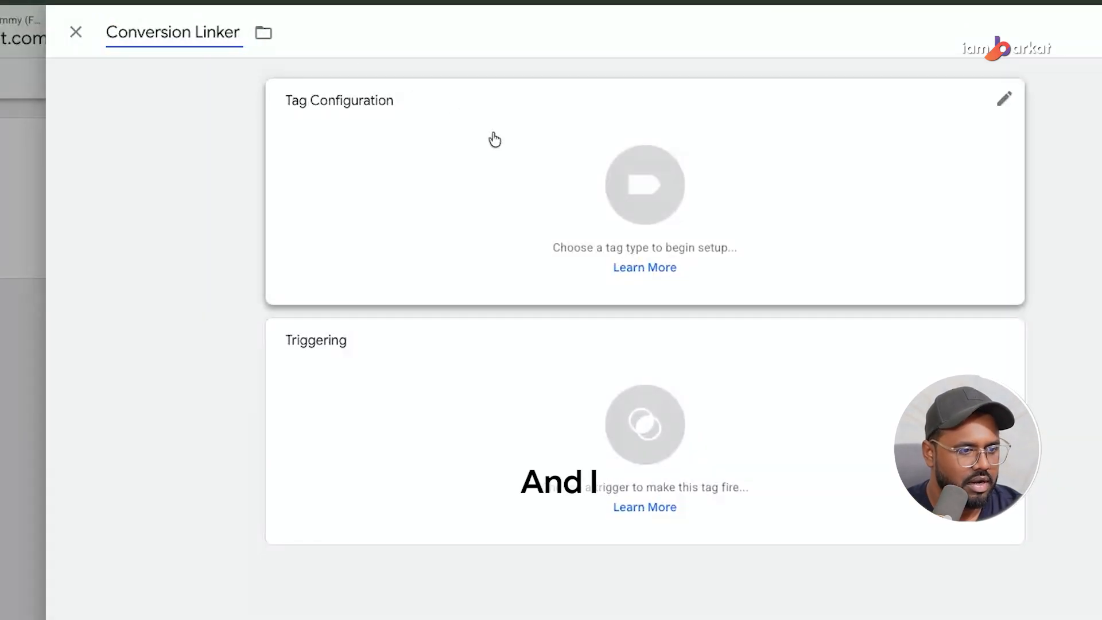
# Configure the tag with the Conversion Linker type and the All Pages trigger, and save it
pyautogui.click(492, 138)
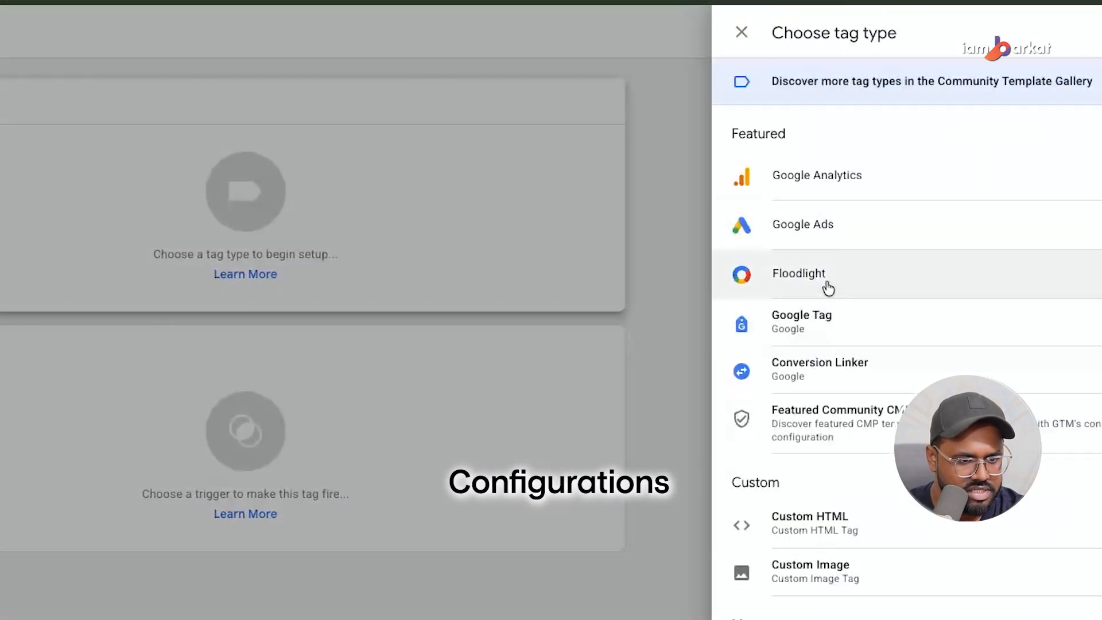
pyautogui.click(905, 368)
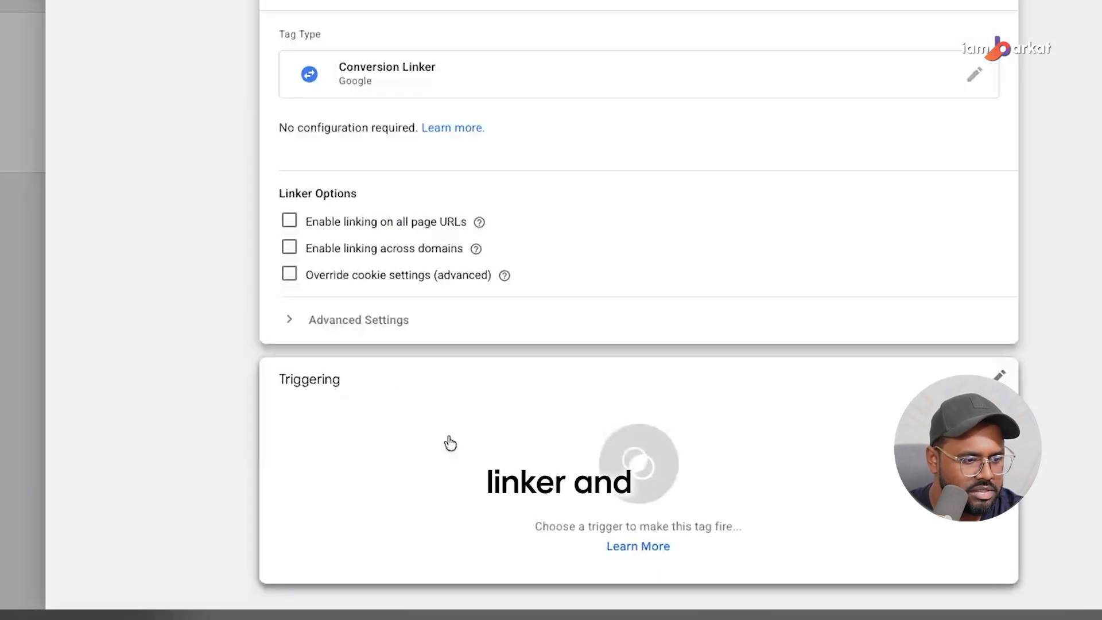
pyautogui.click(451, 548)
pyautogui.click(297, 102)
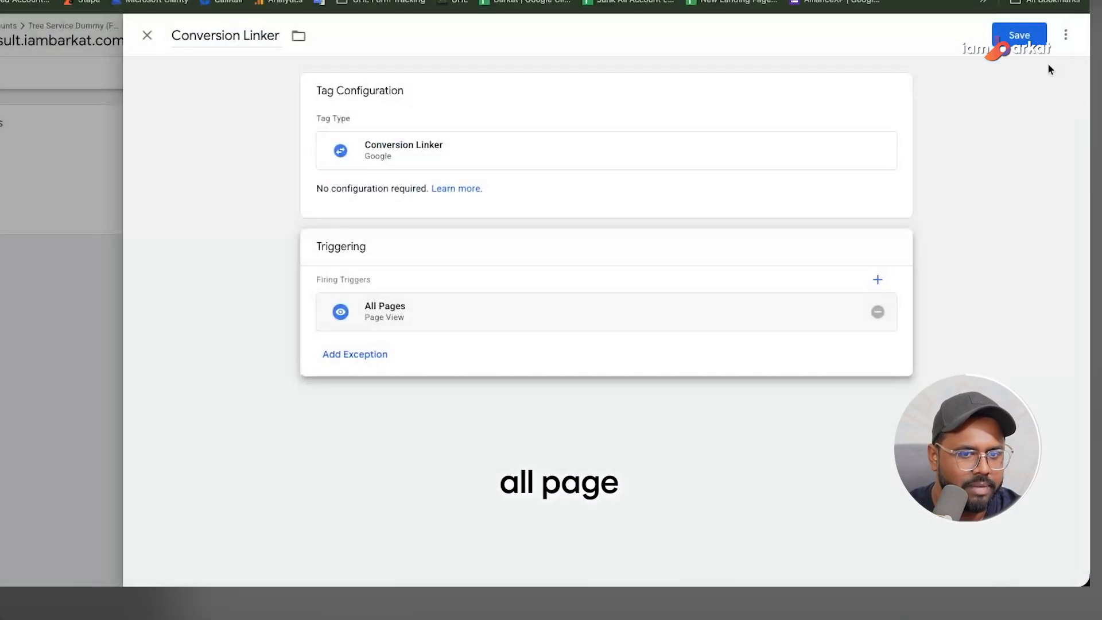
pyautogui.click(1022, 36)
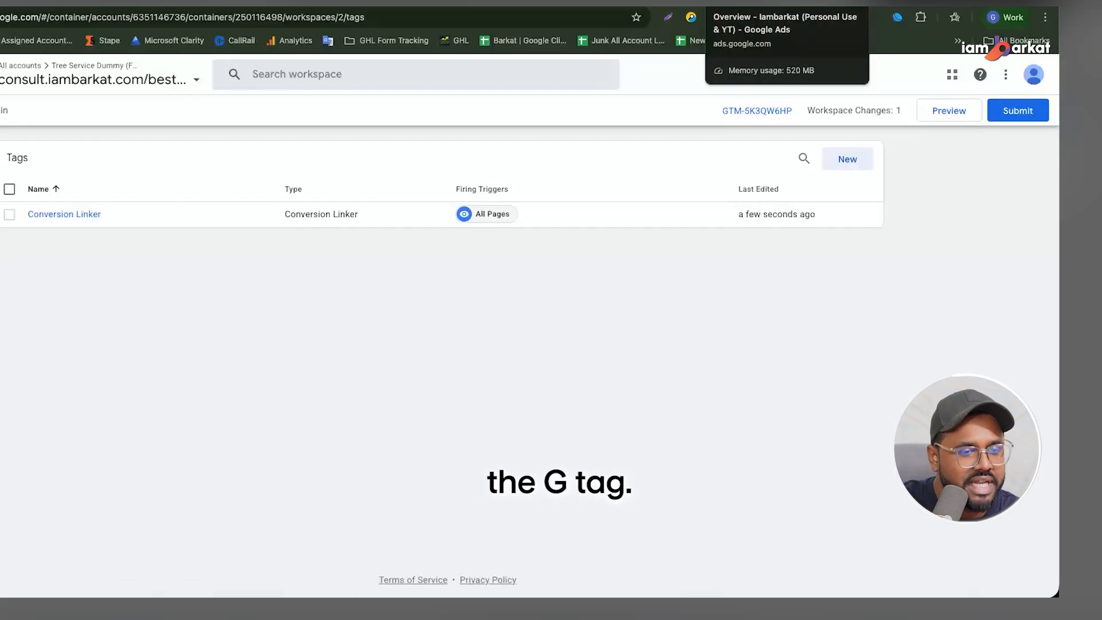
# Open the account's Google tag management in Google Ads and copy its tag ID starting with AW-
pyautogui.click(741, 1)
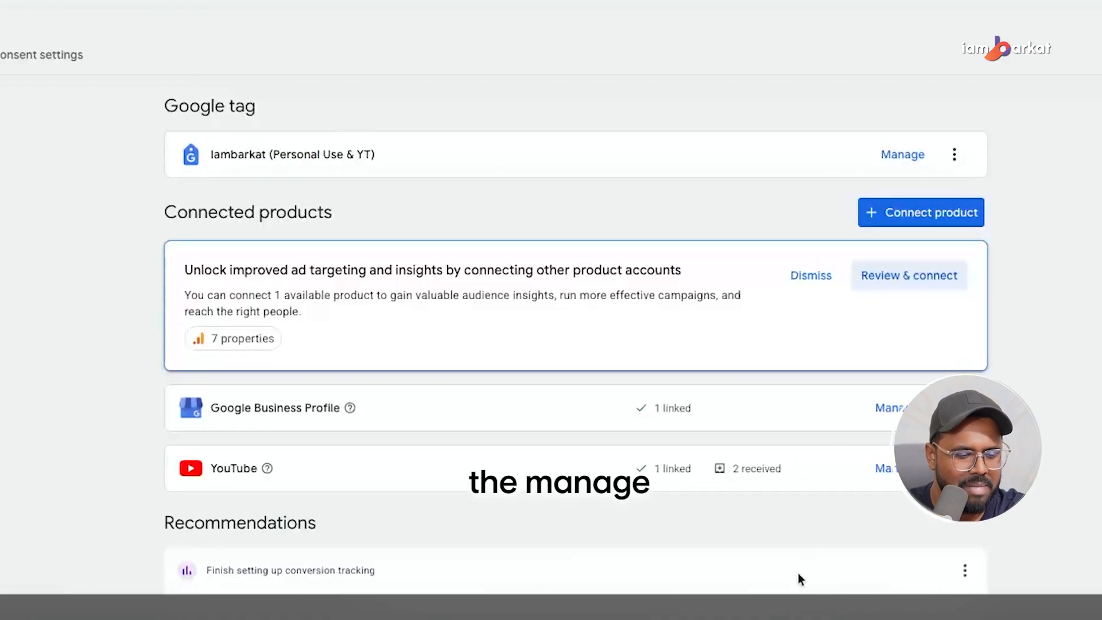
pyautogui.click(903, 154)
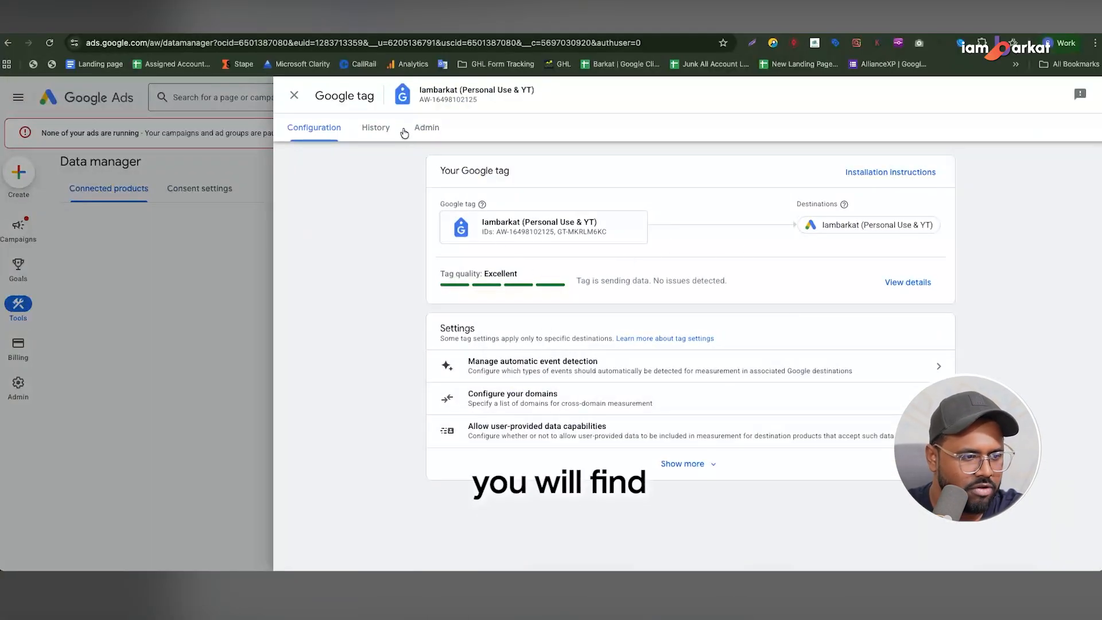
pyautogui.moveTo(420, 99); pyautogui.dragTo(434, 99)
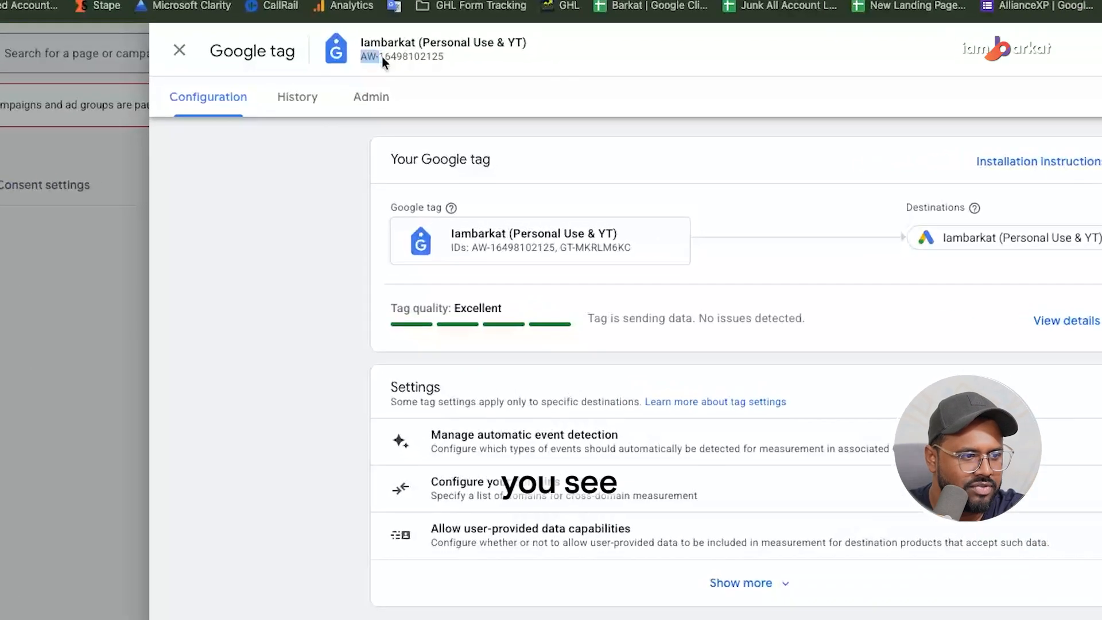
pyautogui.rightClick(432, 52)
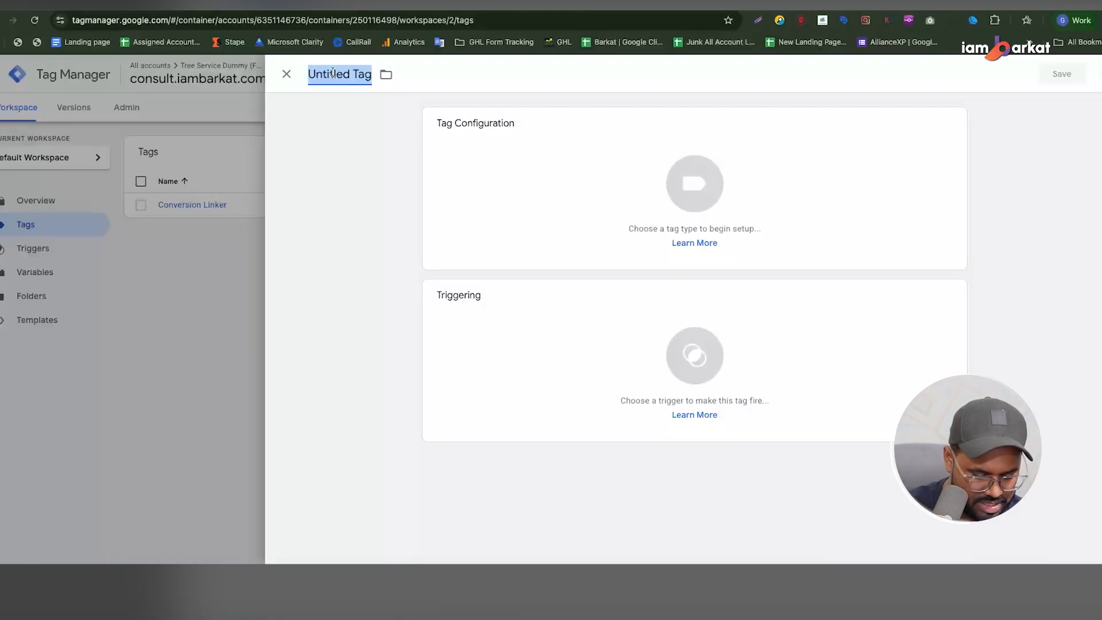
# Name the new Tag Manager tag "GTAG" and set its type to Google Tag
pyautogui.write('G')
pyautogui.press('BackSpace')
pyautogui.write('GTAG')
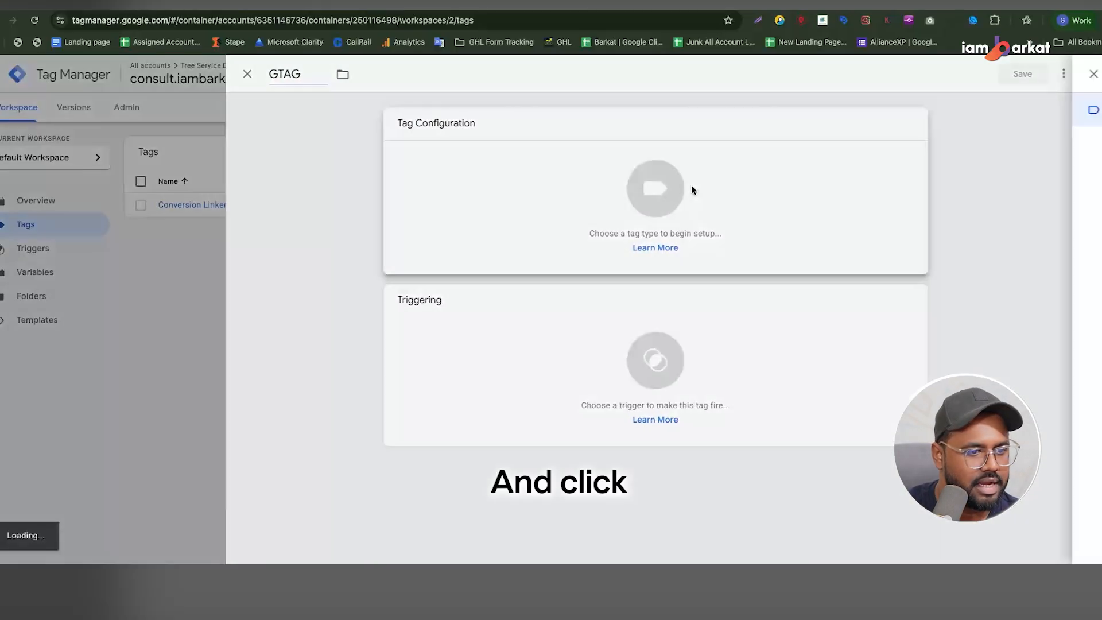
pyautogui.click(691, 185)
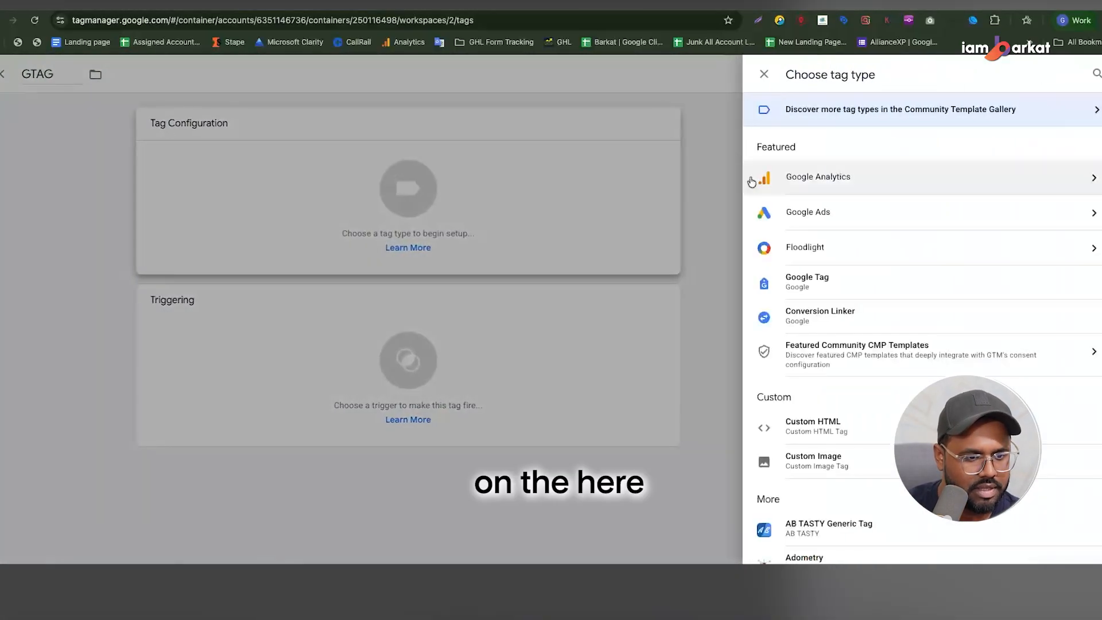
pyautogui.click(830, 291)
# Paste the copied Google Ads tag ID, keep the Initialization - All Pages trigger, and save the tag
pyautogui.click(460, 245)
pyautogui.hotkey('ctrl', 'v')
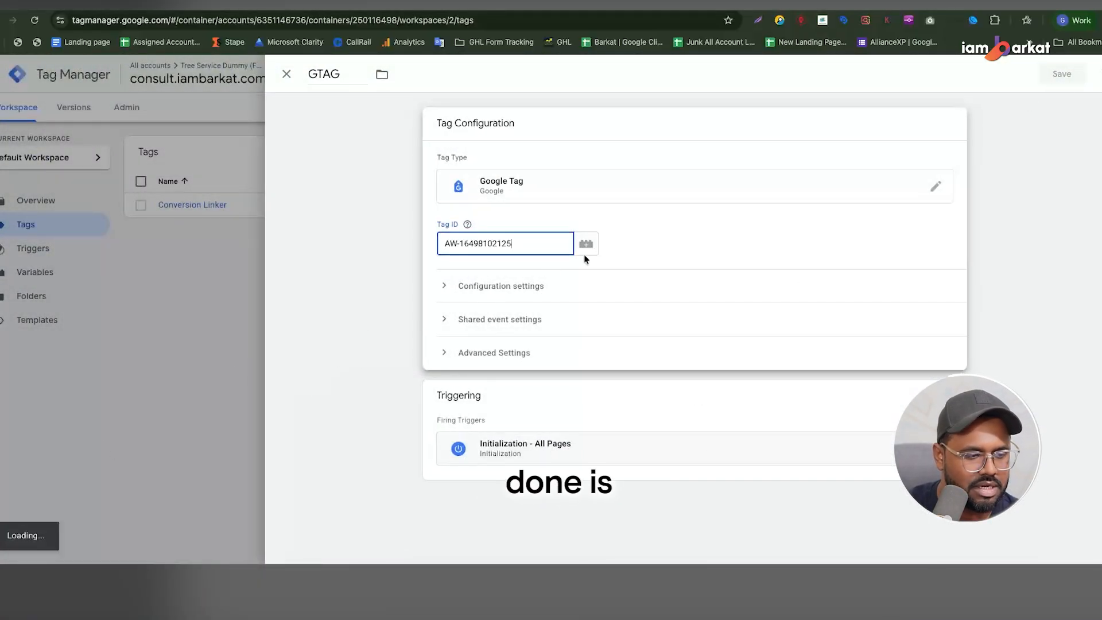
pyautogui.click(1028, 158)
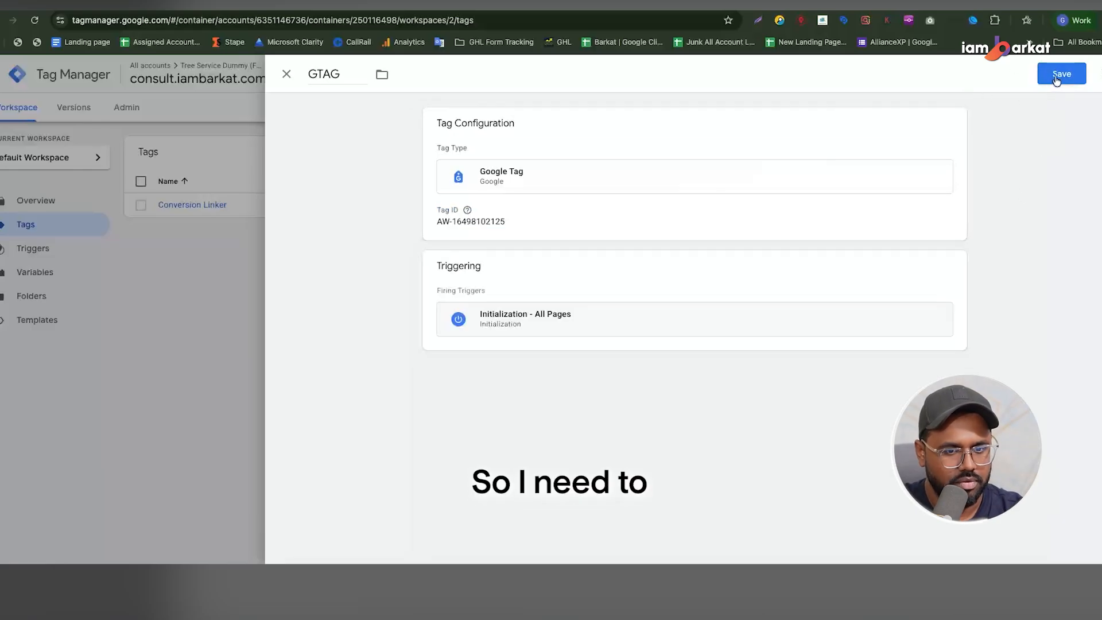
pyautogui.click(986, 40)
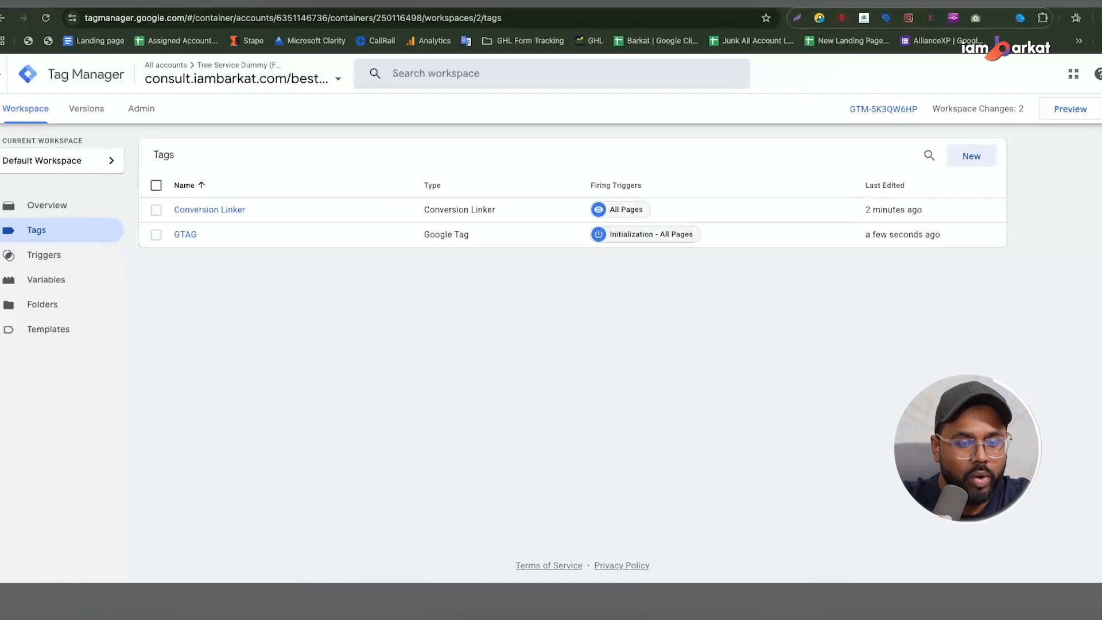
# Switch to the browser profile containing the funnel and review the live landing page's phone link and estimate form
pyautogui.click(1100, 18)
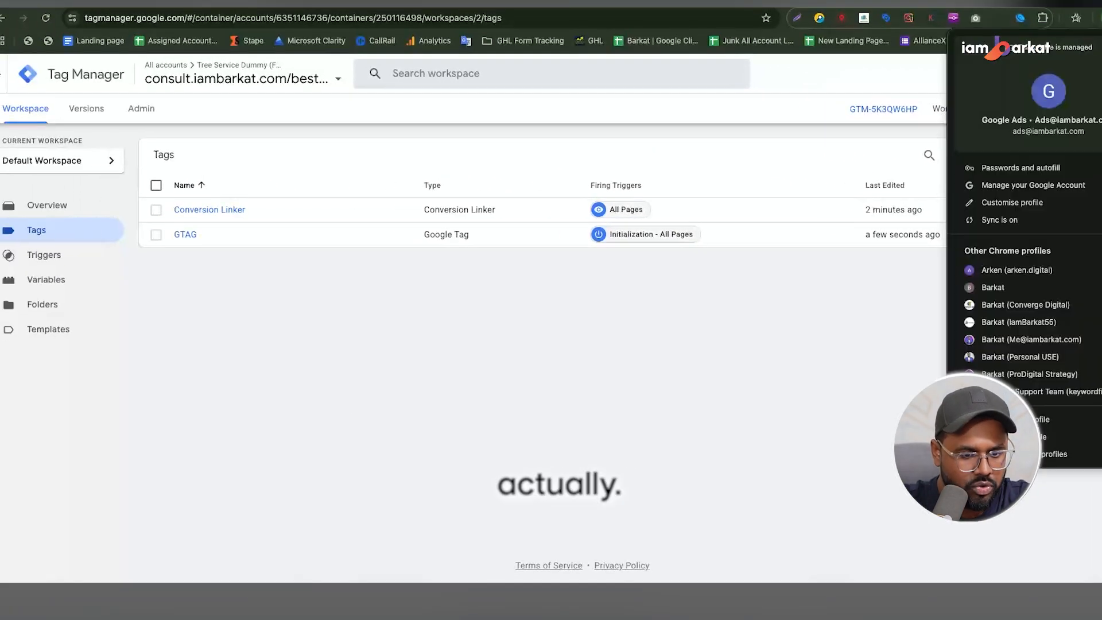
pyautogui.click(1015, 340)
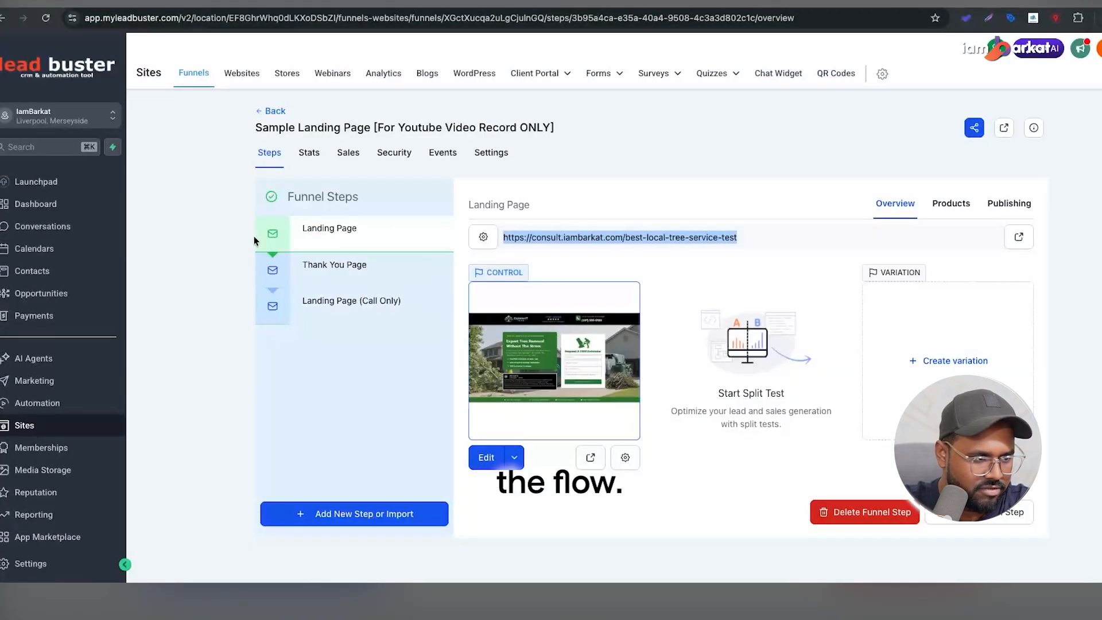
pyautogui.click(345, 346)
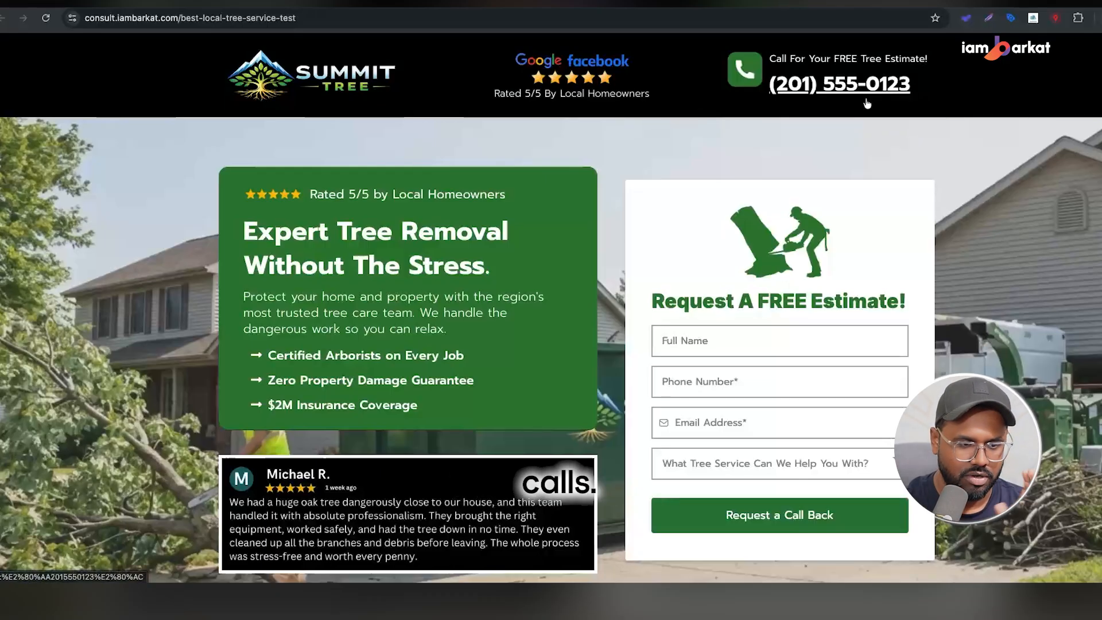
pyautogui.scroll(-1, 813, 268)
pyautogui.scroll(-3, 813, 267)
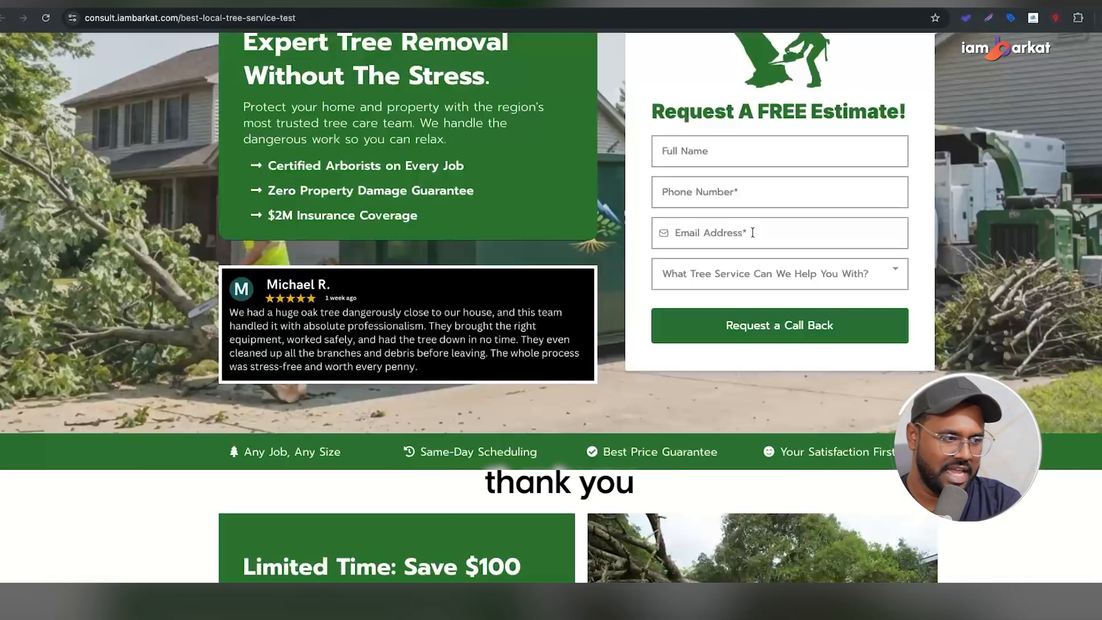
# Open the funnel's live Thank You Page and examine its URL path
pyautogui.click(138, 3)
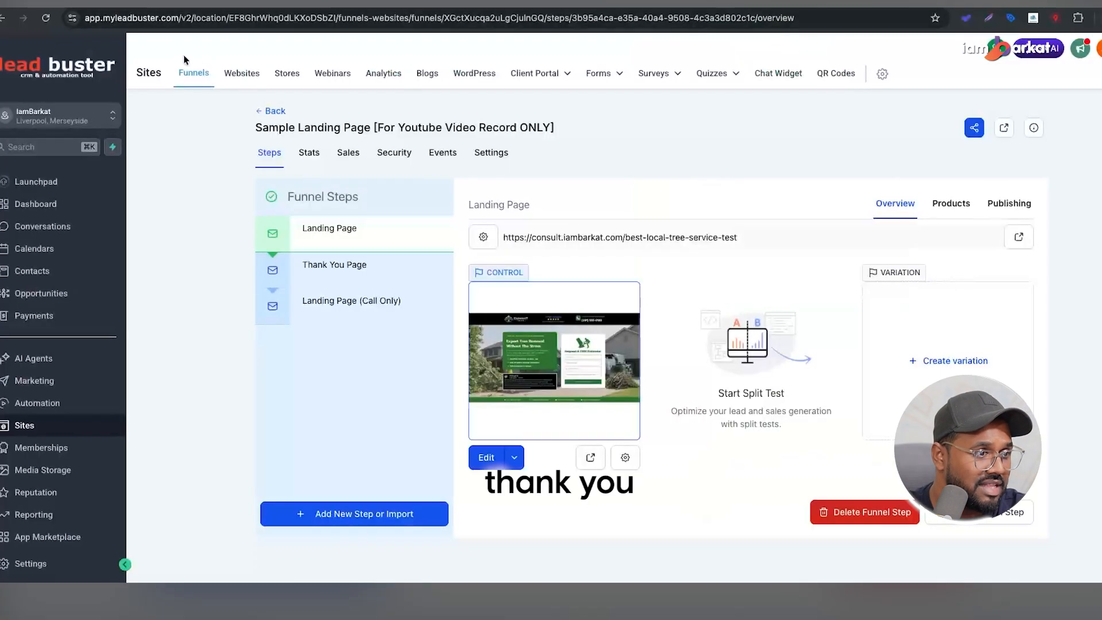
pyautogui.click(342, 265)
pyautogui.click(1032, 234)
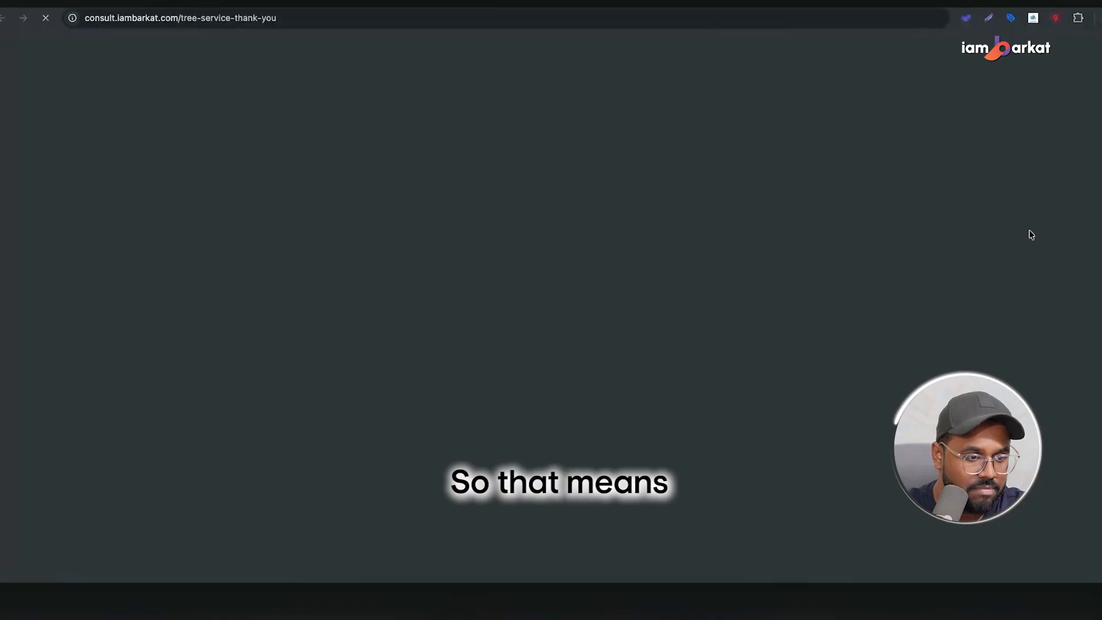
pyautogui.click(303, 14)
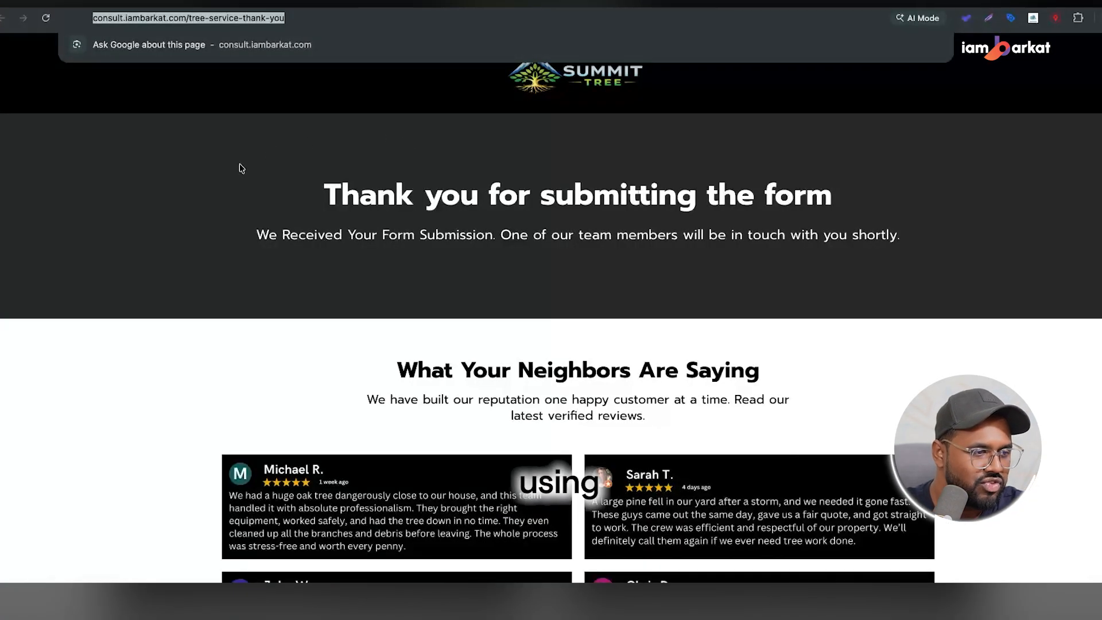
pyautogui.click(242, 168)
pyautogui.moveTo(137, 18); pyautogui.dragTo(280, 24)
pyautogui.click(327, 21)
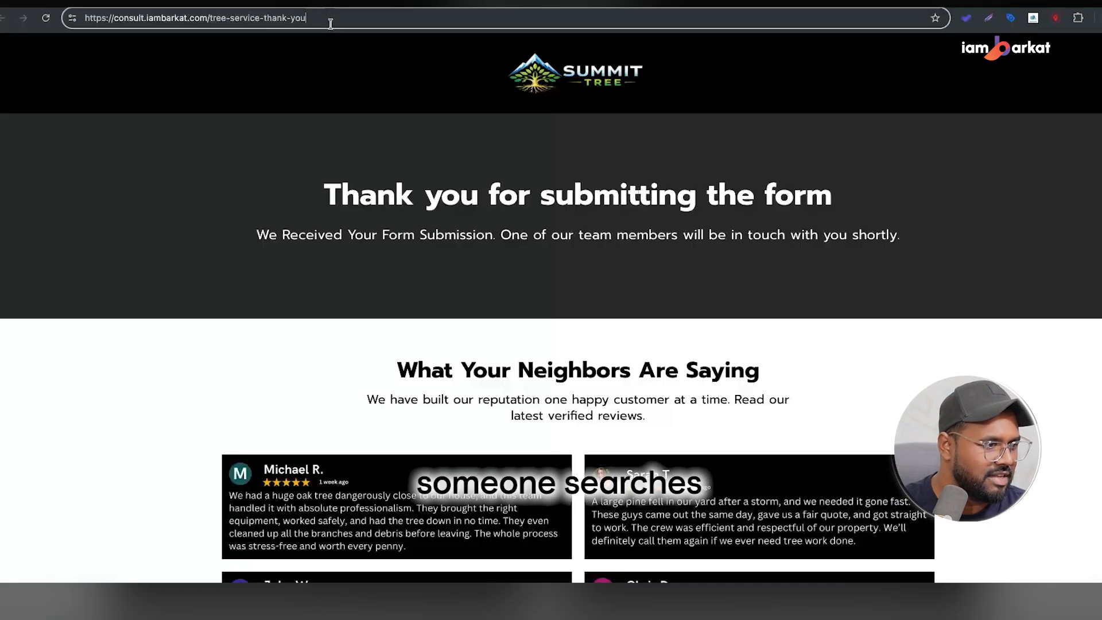
# Copy the thank-you page URL and load it directly in a new tab to check that it opens without a form submission
pyautogui.moveTo(331, 21); pyautogui.dragTo(85, 18)
pyautogui.moveTo(325, 19); pyautogui.dragTo(108, 21)
pyautogui.press('super+c')
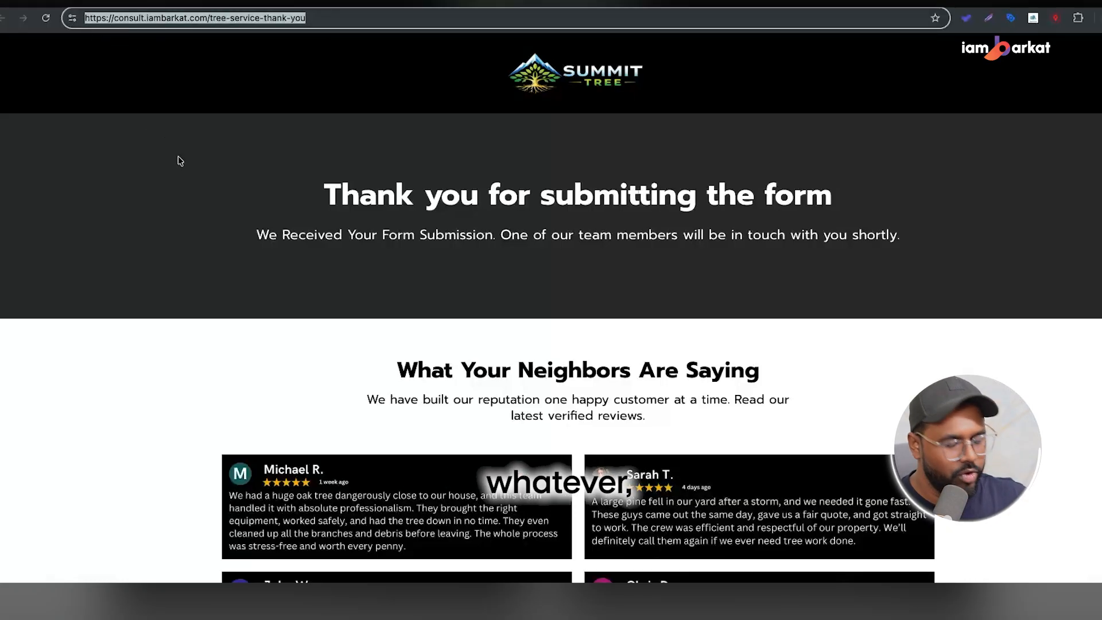
pyautogui.press('super+t')
pyautogui.press('super+v')
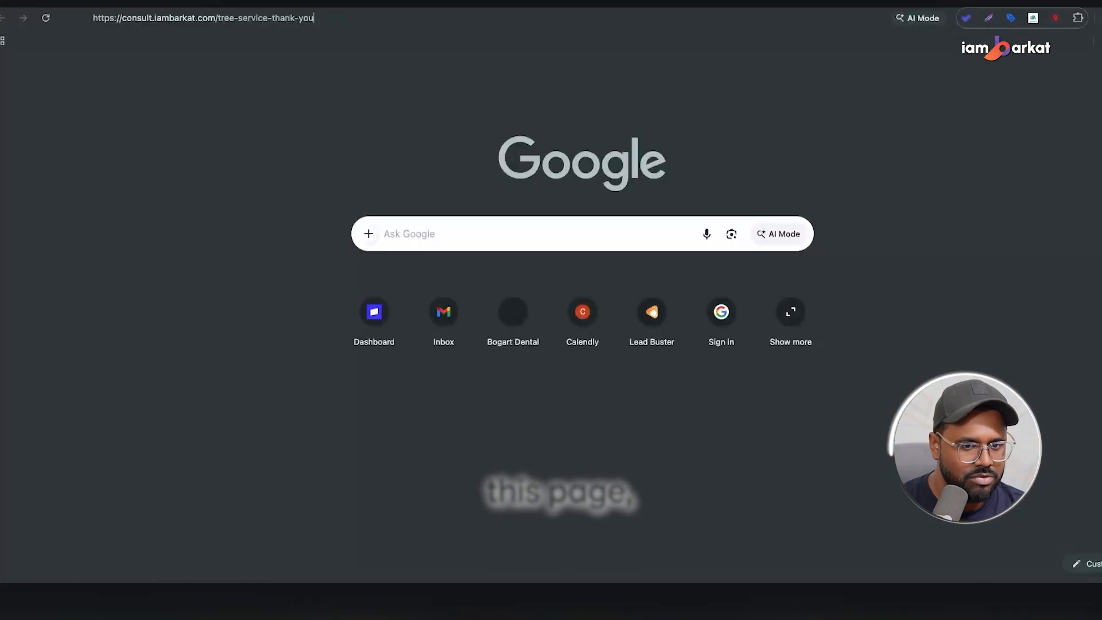
pyautogui.press('Return')
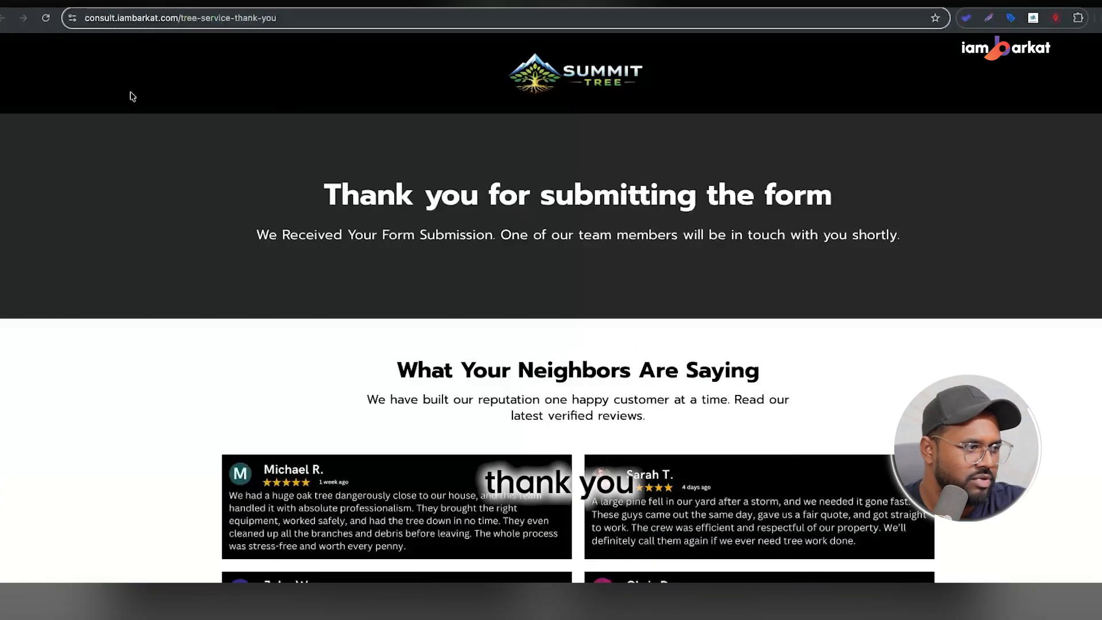
pyautogui.click(303, 17)
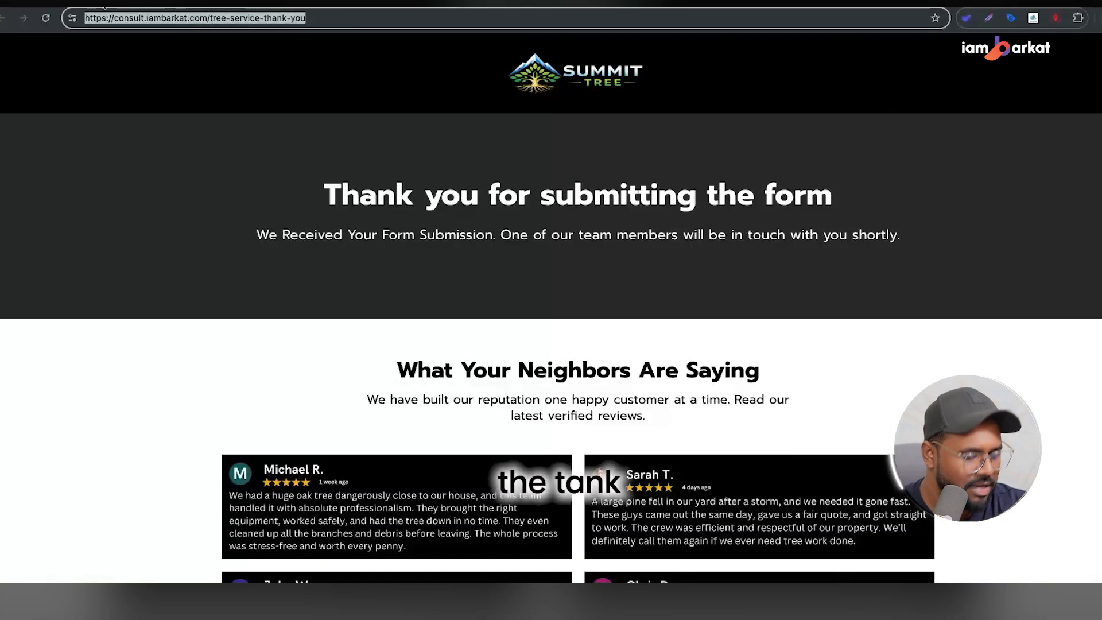
# Switch back to the Google Ads profile, open the conversions Summary under Goals, and start creating a conversion action
pyautogui.click(1101, 18)
pyautogui.click(959, 345)
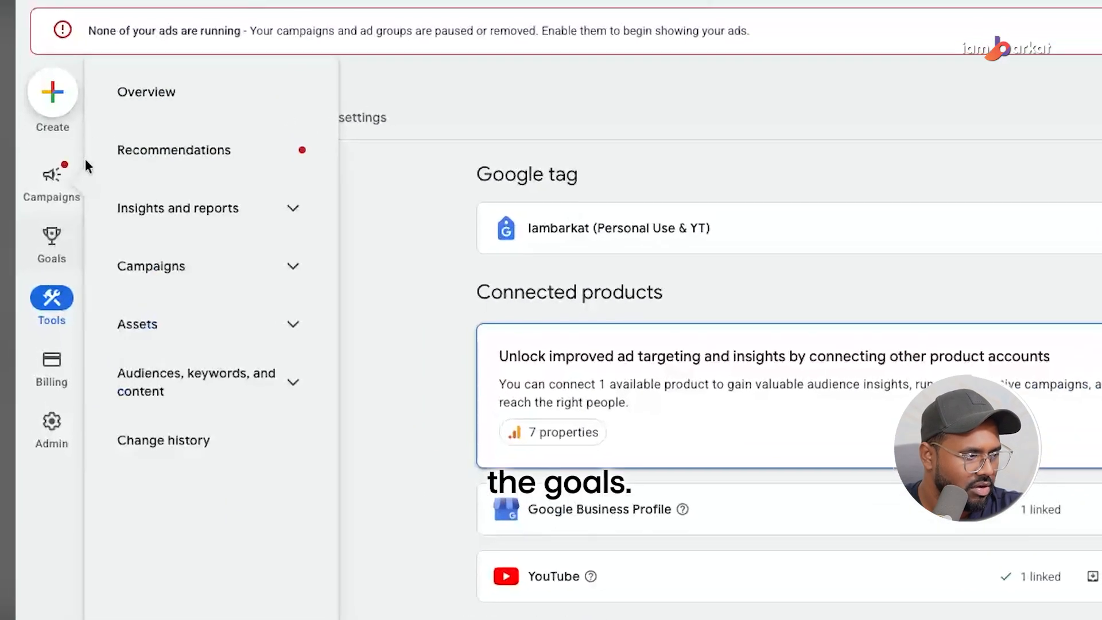
pyautogui.moveTo(12, 262)
pyautogui.click(184, 113)
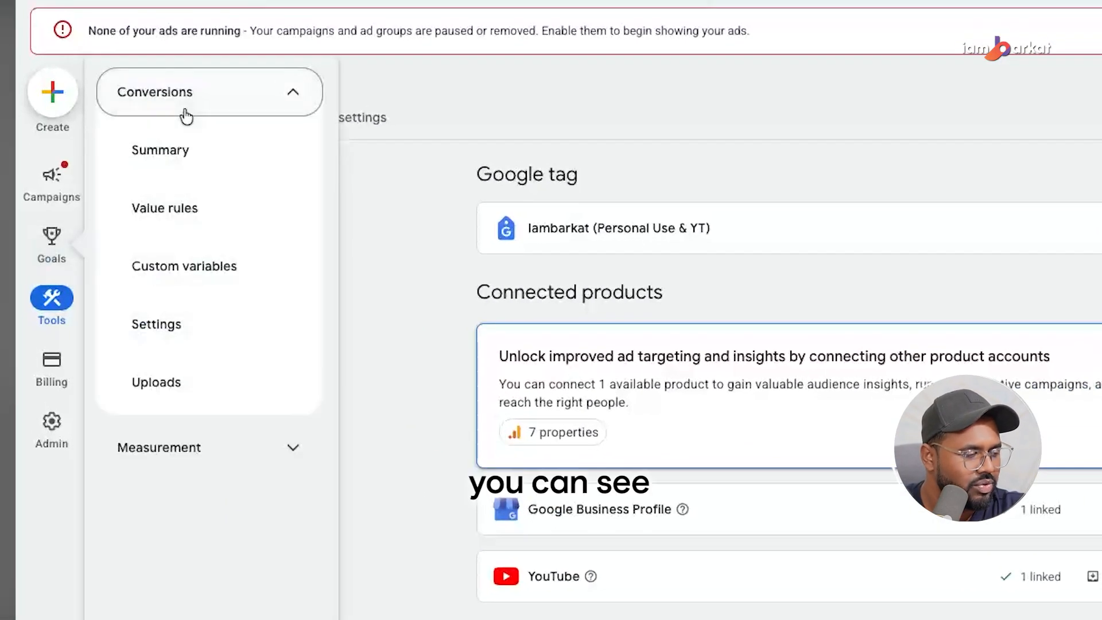
pyautogui.click(197, 147)
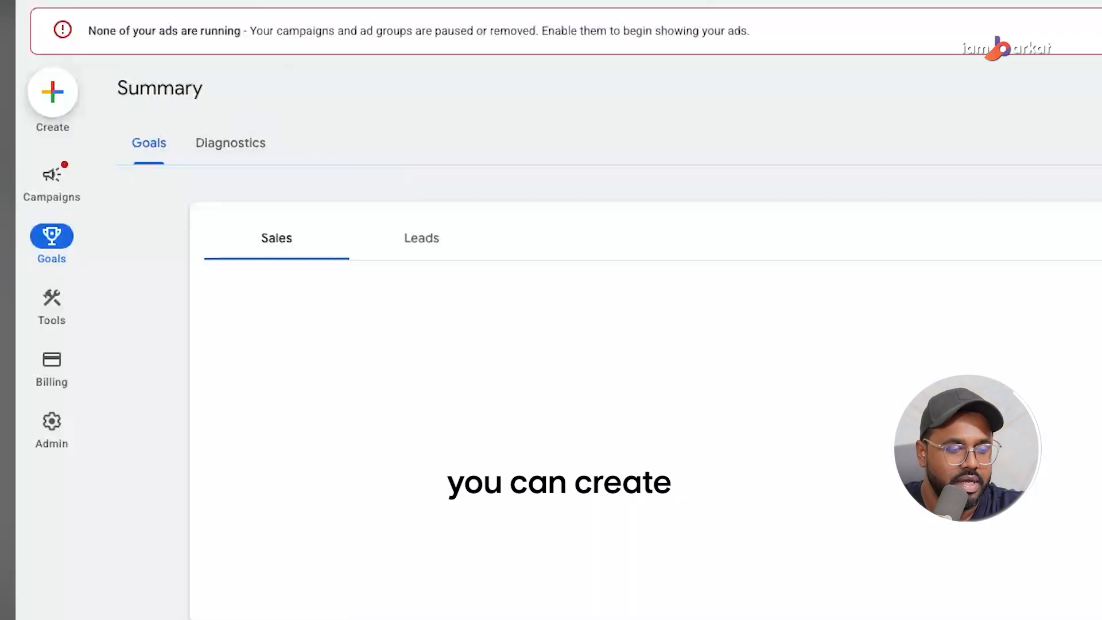
pyautogui.scroll(-10, 643, 402)
pyautogui.scroll(2, 1086, 362)
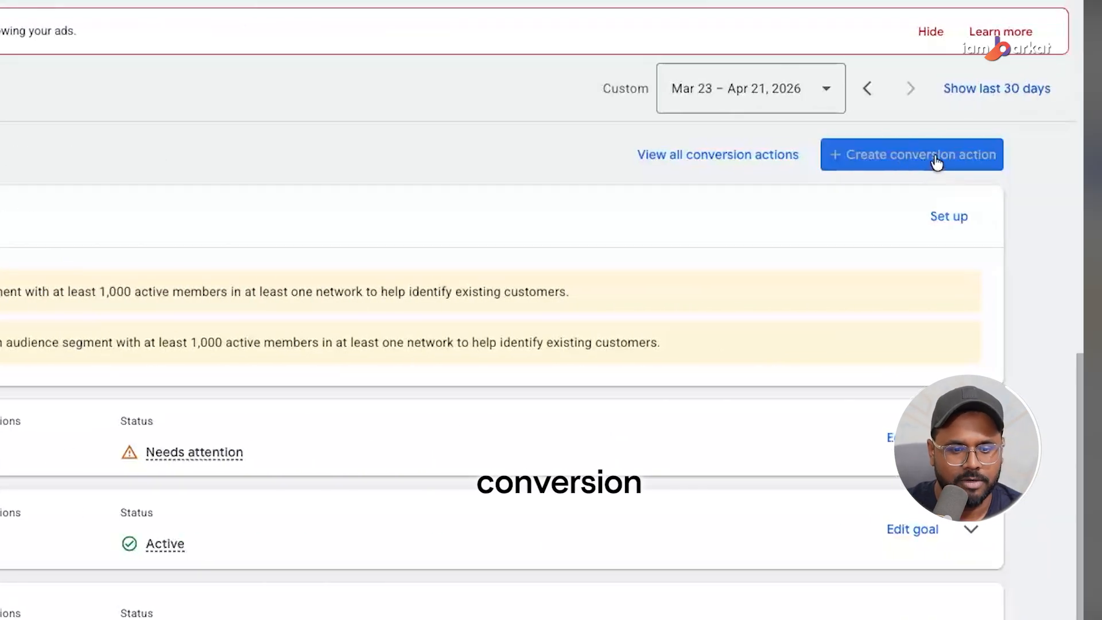
pyautogui.click(937, 163)
# Compare the available conversion categories with the landing page's phone number and estimate form, and return to the category list
pyautogui.scroll(-5, 24, 283)
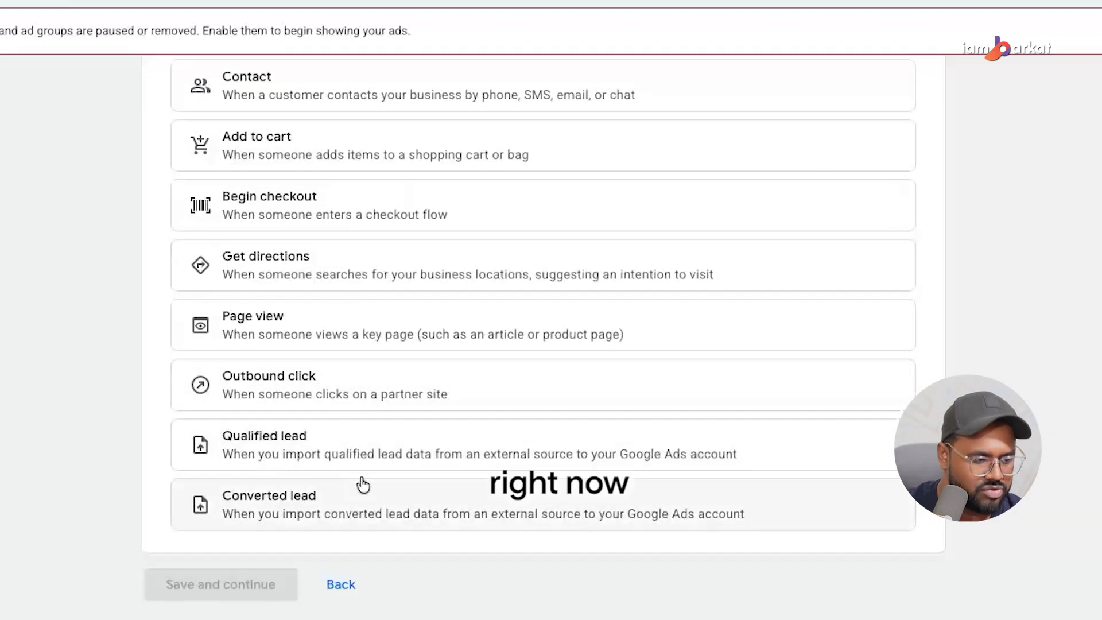
pyautogui.scroll(2, 399, 384)
pyautogui.scroll(1, 413, 271)
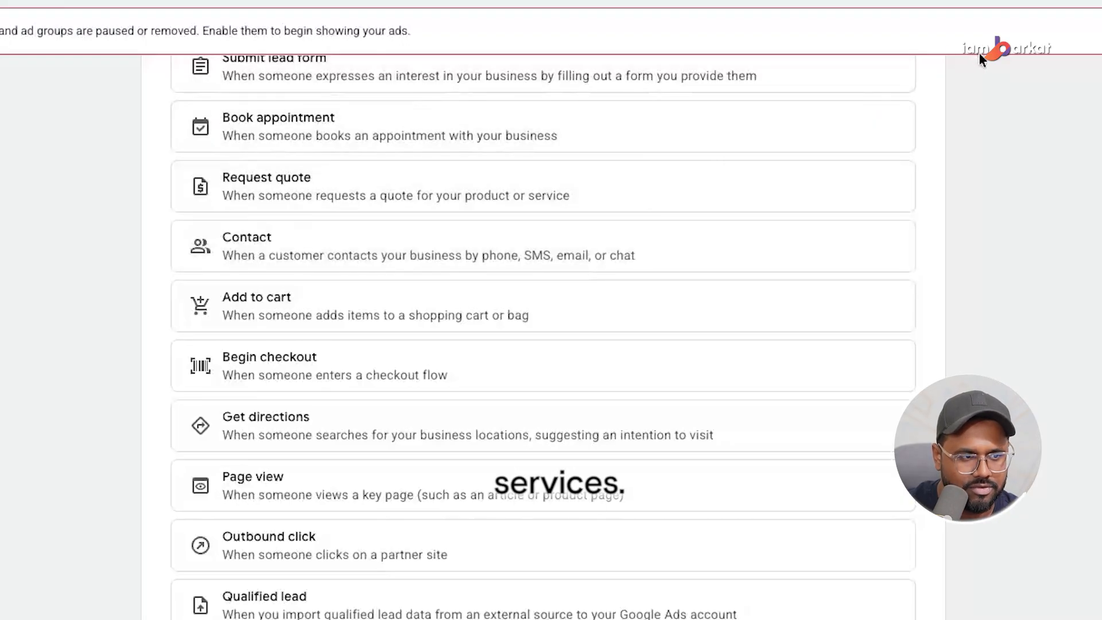
pyautogui.click(1099, 18)
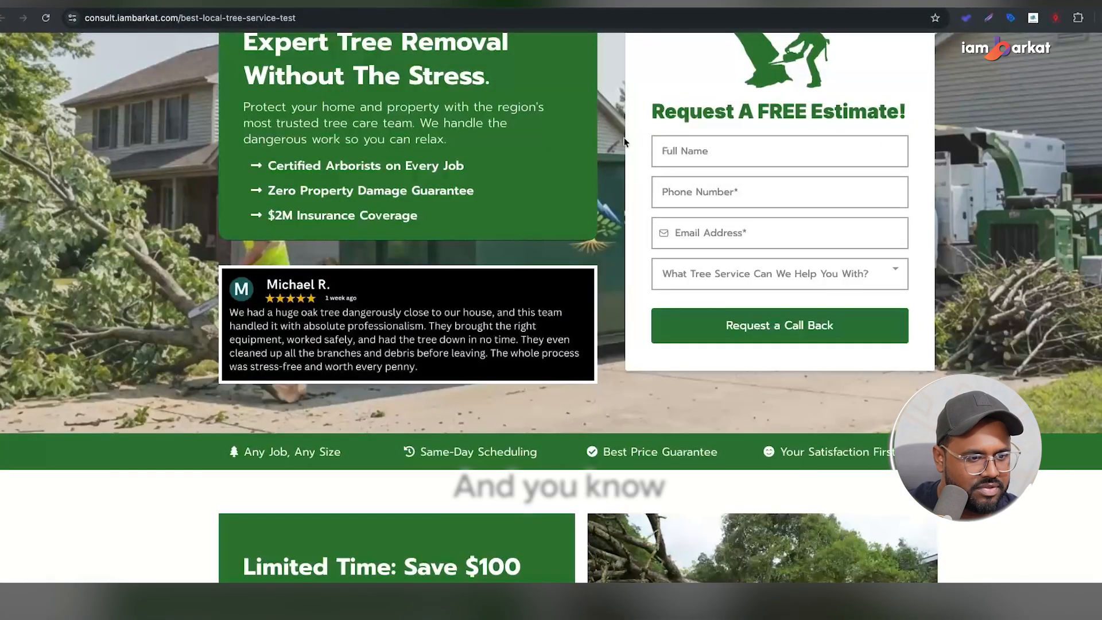
pyautogui.scroll(4, 820, 211)
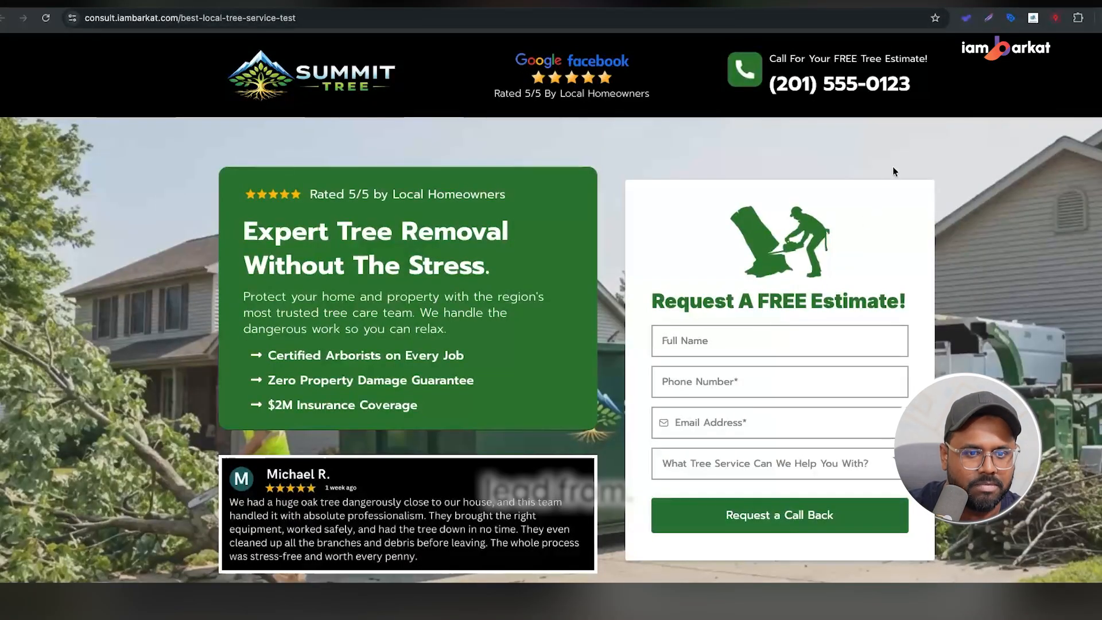
pyautogui.click(1099, 18)
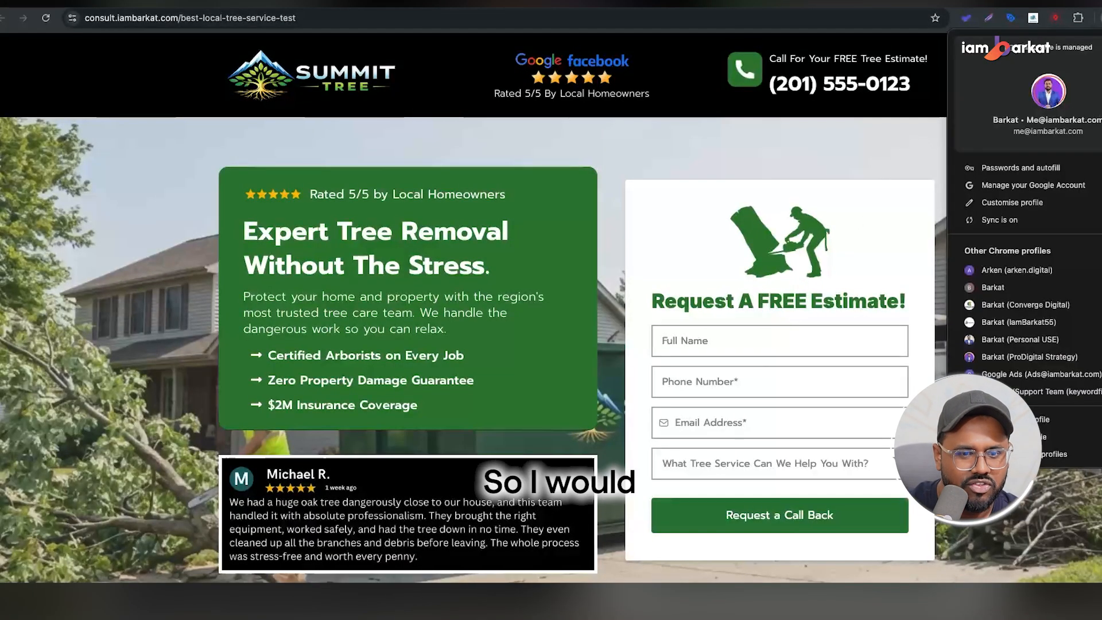
pyautogui.click(1063, 374)
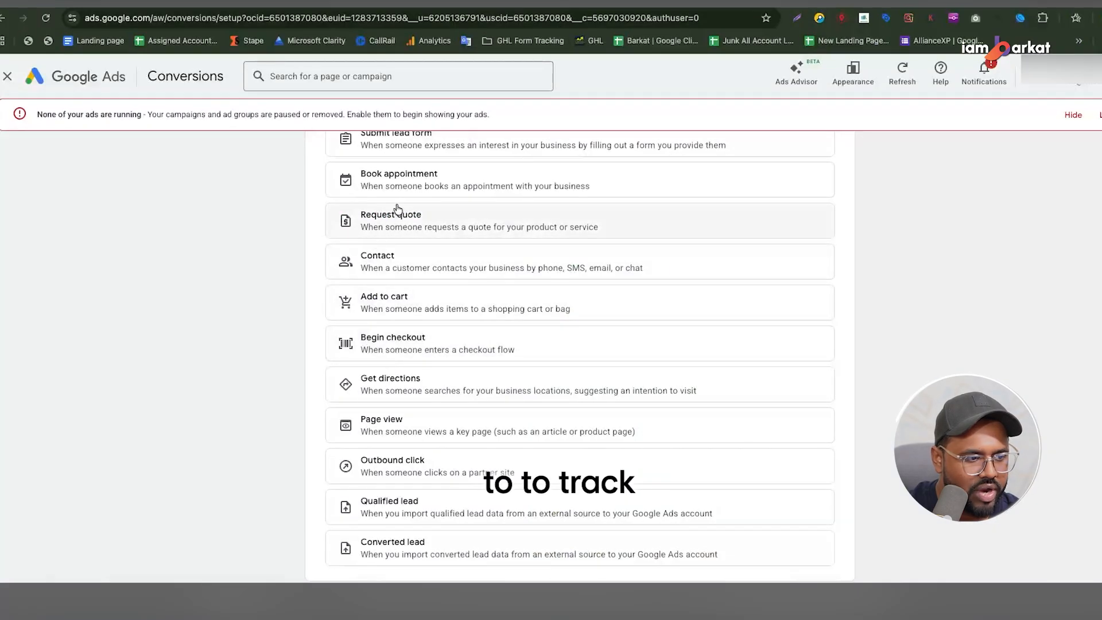
# Choose the Request quote category and create a conversion for the consult.iambarkat.com website, set up Manually with code
pyautogui.click(424, 218)
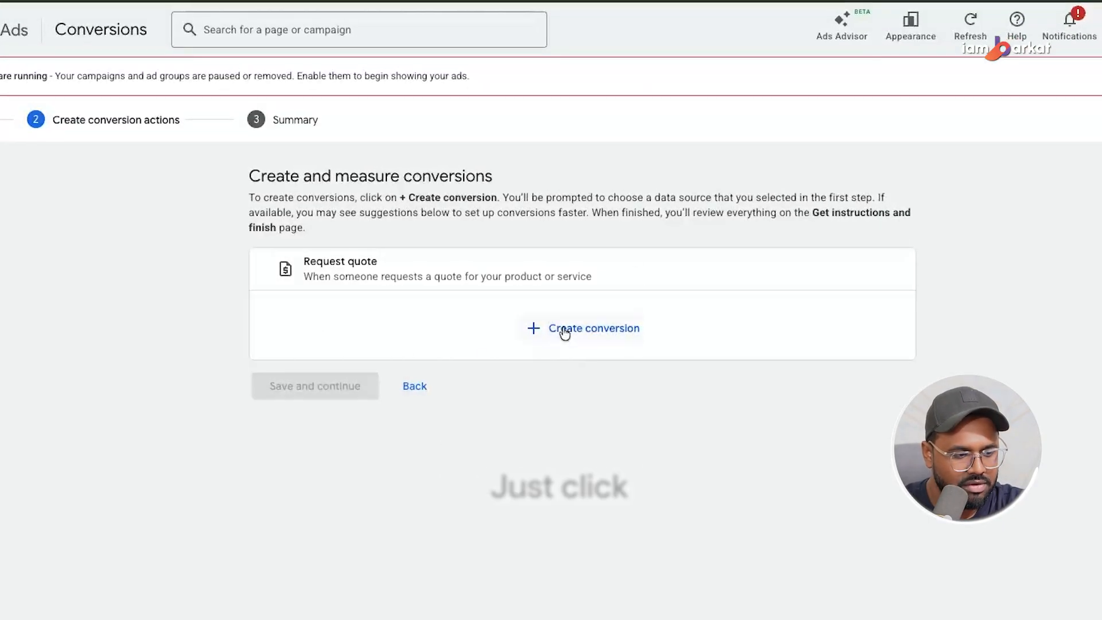
pyautogui.click(565, 333)
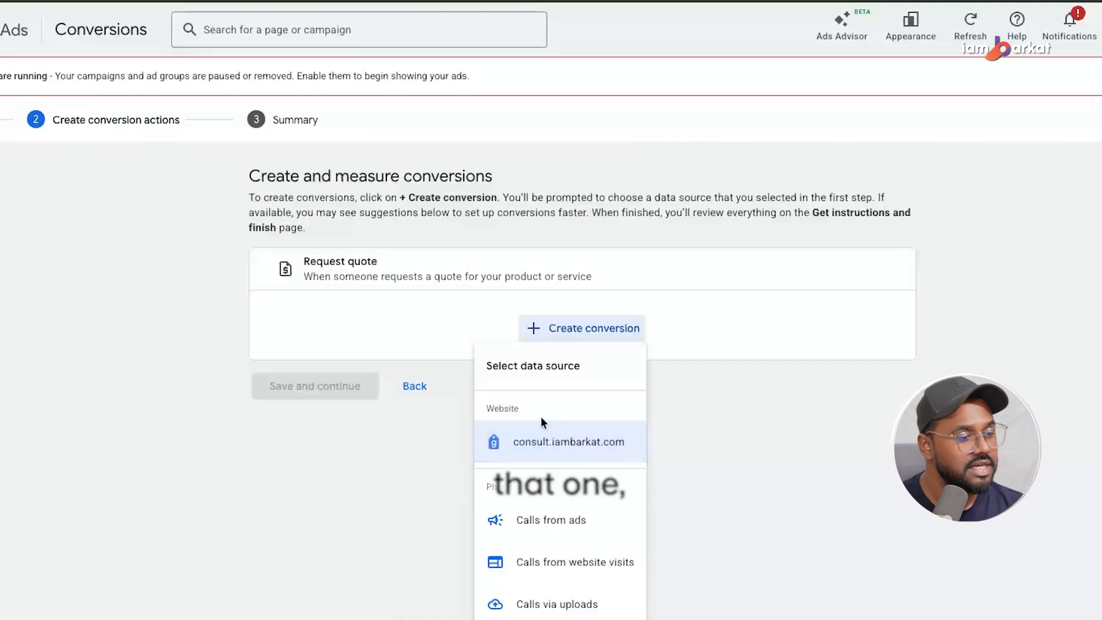
pyautogui.click(558, 451)
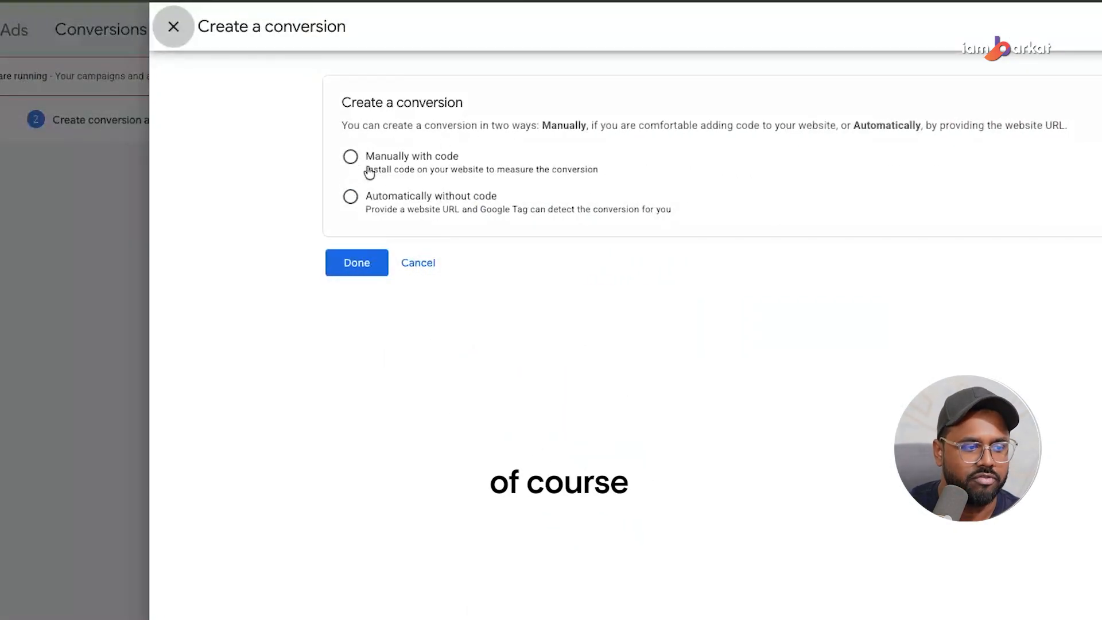
pyautogui.click(402, 171)
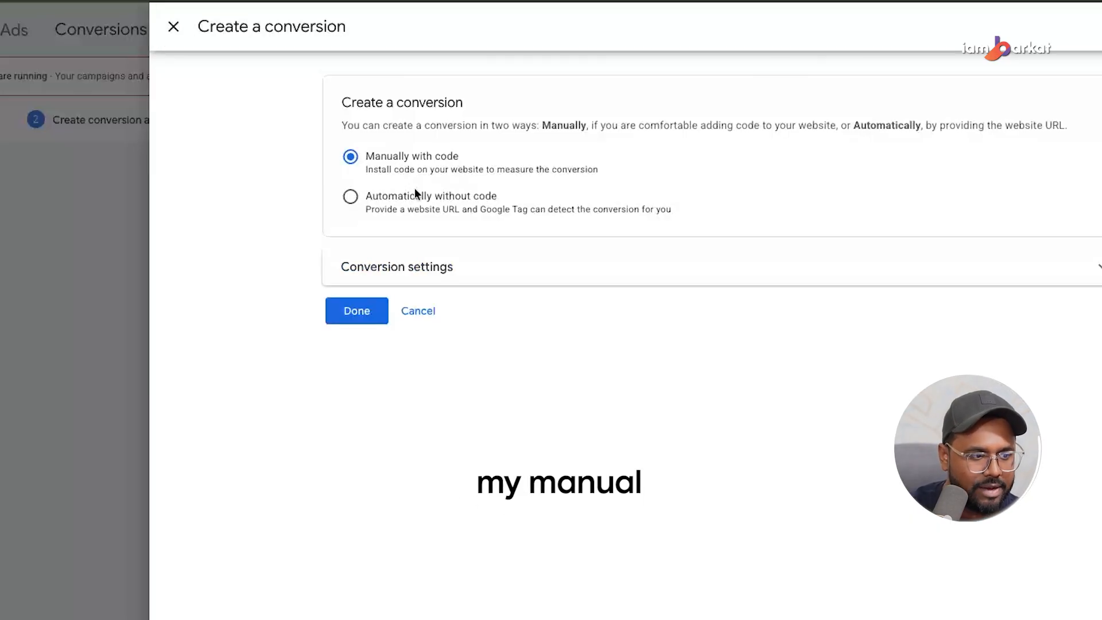
# Expand the conversion settings and change the conversion name to "Request quote (tree service)"
pyautogui.click(418, 274)
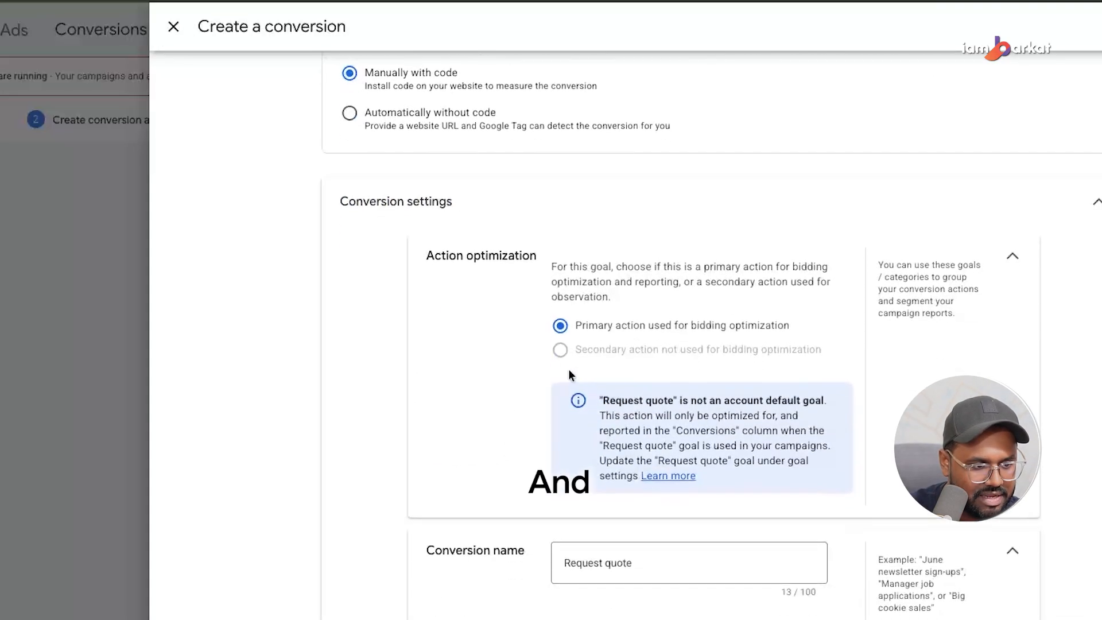
pyautogui.scroll(-3, 598, 322)
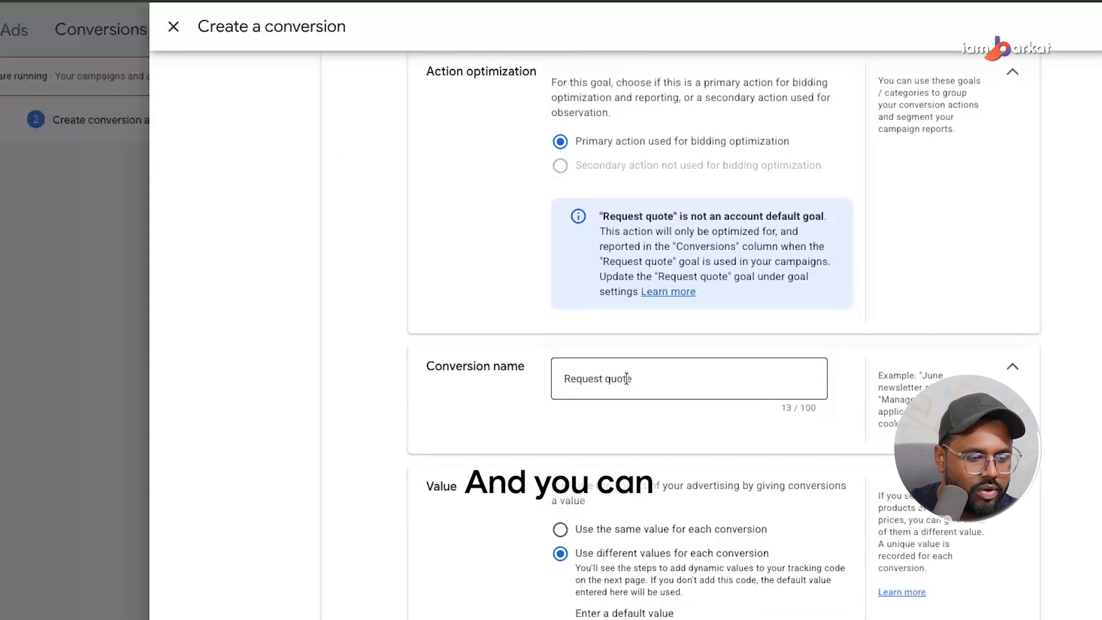
pyautogui.click(659, 379)
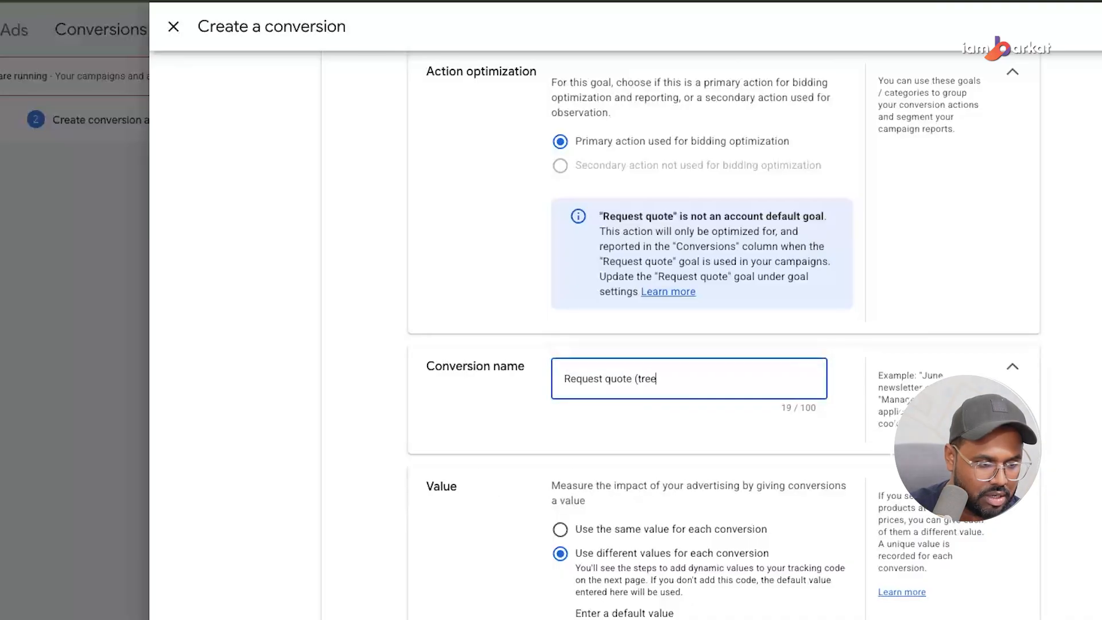
pyautogui.write('(tree sewrv')
pyautogui.press('BackSpace')
pyautogui.press('BackSpace')
pyautogui.press('BackSpace')
pyautogui.press('BackSpace')
pyautogui.press('BackSpace')
pyautogui.press('BackSpace')
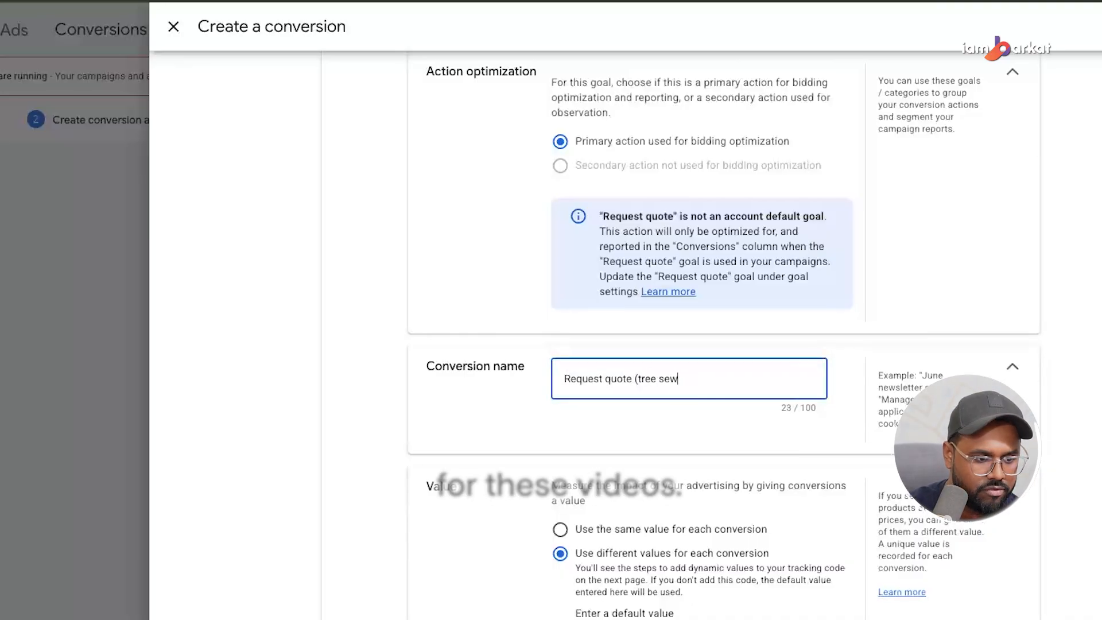
pyautogui.write('rvice)')
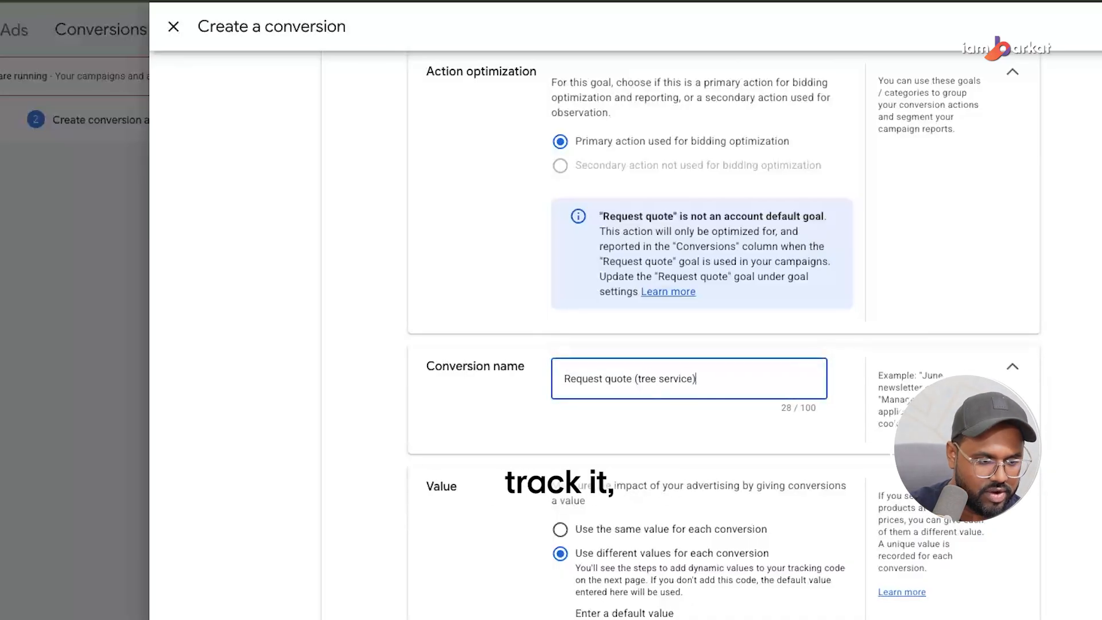
# Set the conversion to use no value, and check the remaining count and conversion window settings
pyautogui.scroll(-6, 17, 219)
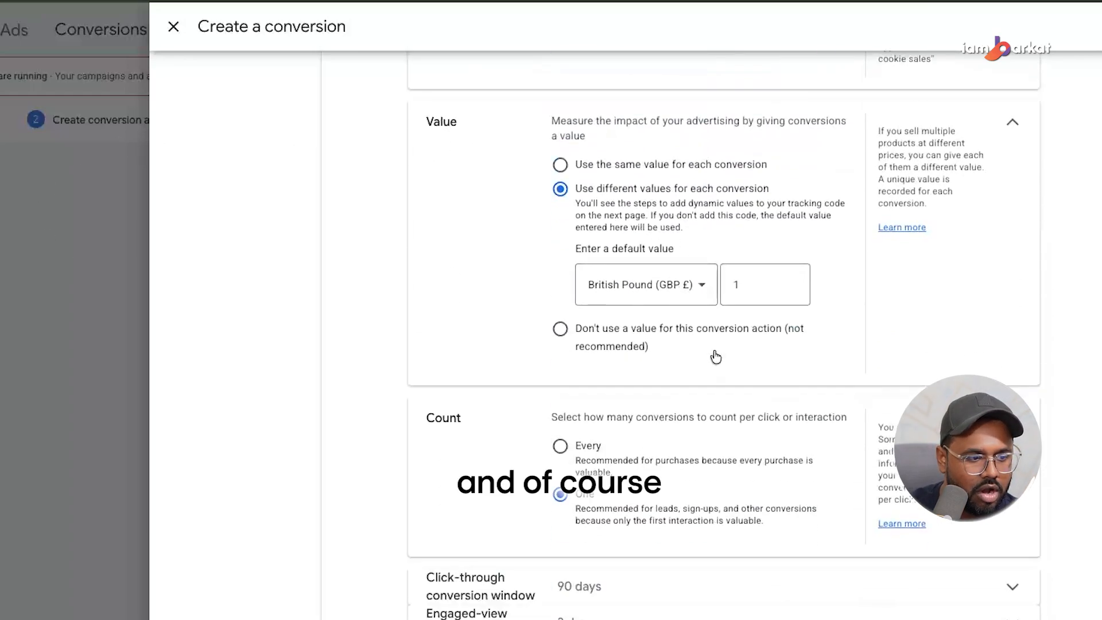
pyautogui.click(597, 344)
pyautogui.scroll(-1, 517, 411)
pyautogui.scroll(-1, 612, 410)
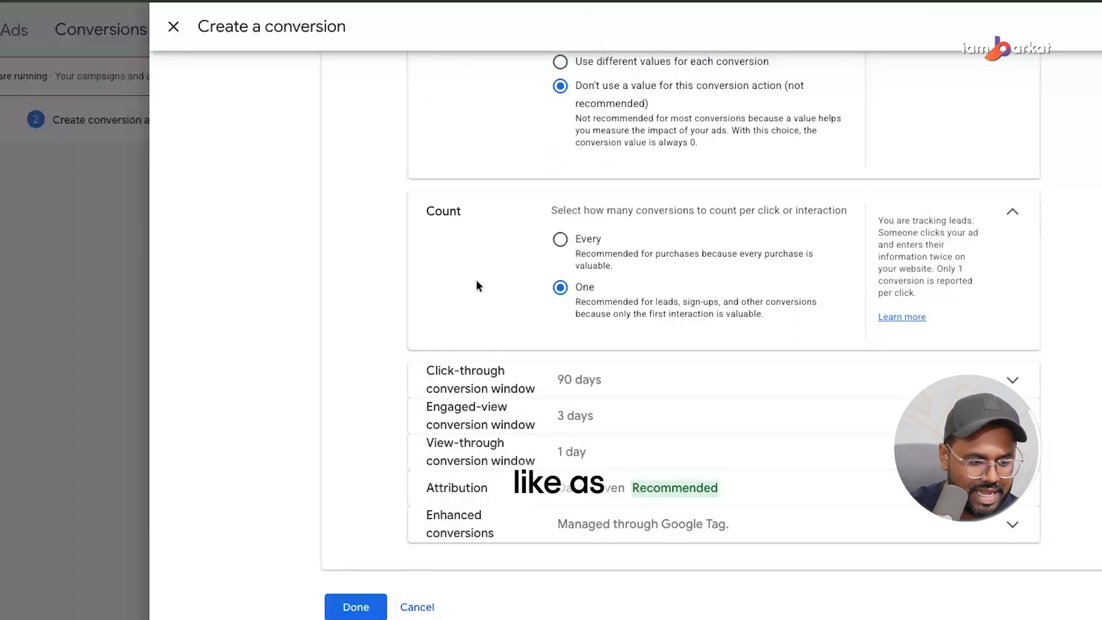
# Save the Request quote conversion and show its installation details for Google Tag Manager
pyautogui.click(356, 607)
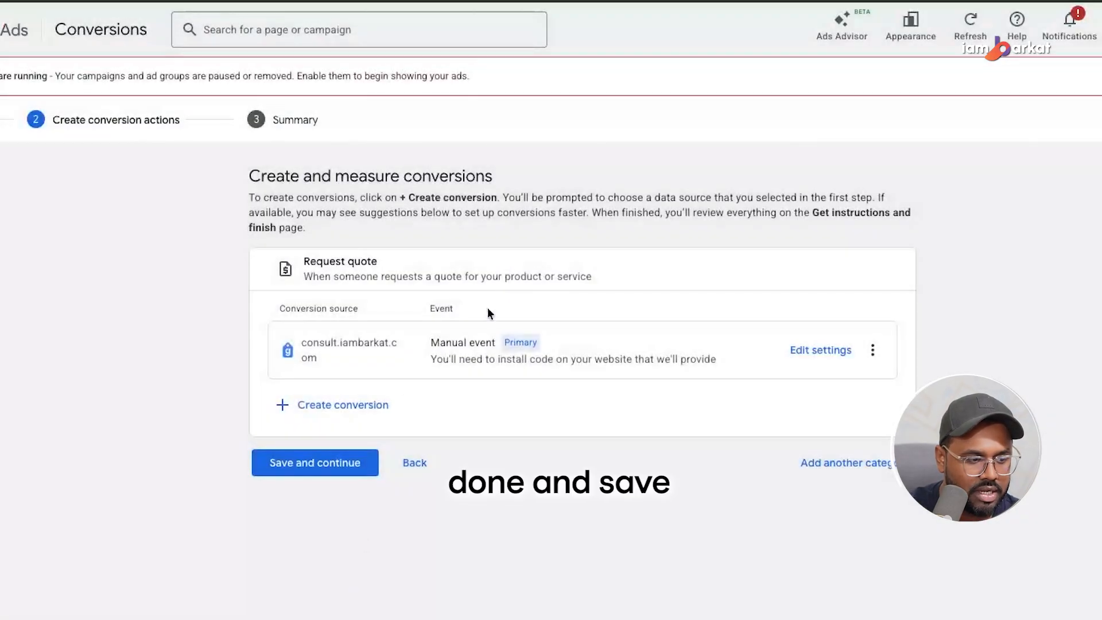
pyautogui.click(308, 468)
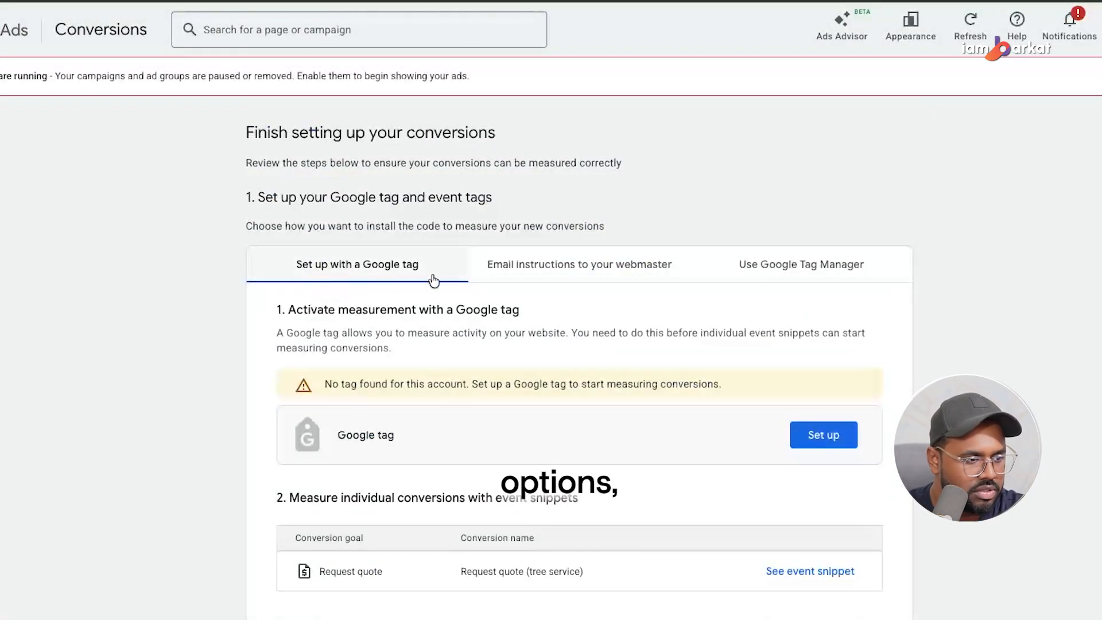
pyautogui.click(663, 265)
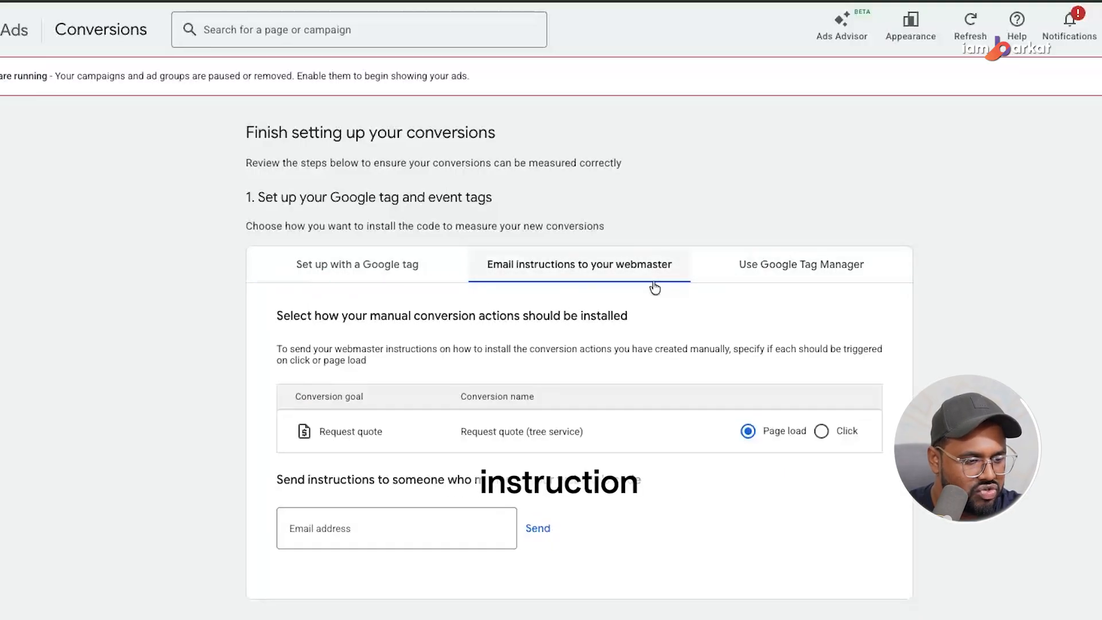
pyautogui.click(801, 270)
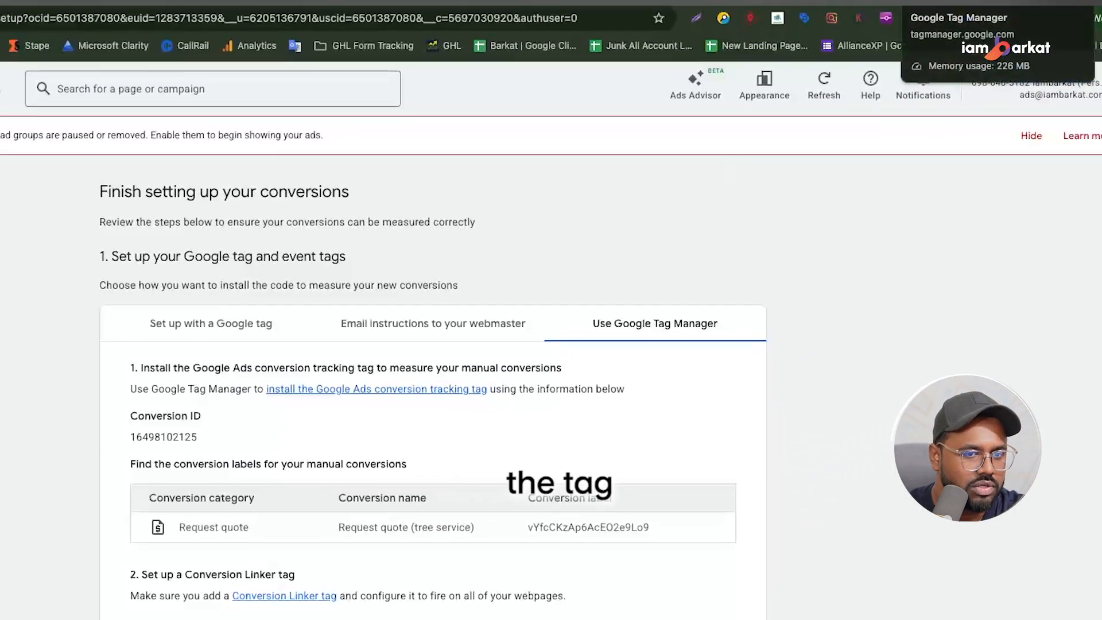
# Switch to Google Tag Manager and start a new tag named "Request Quote (Tree Service)"
pyautogui.click(993, 11)
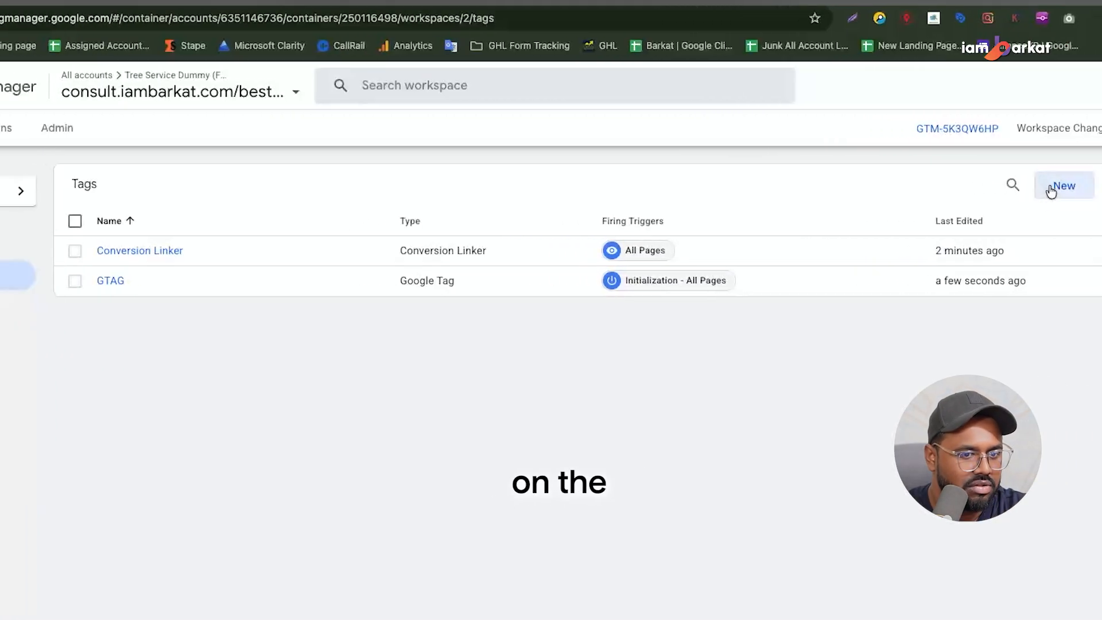
pyautogui.click(1051, 190)
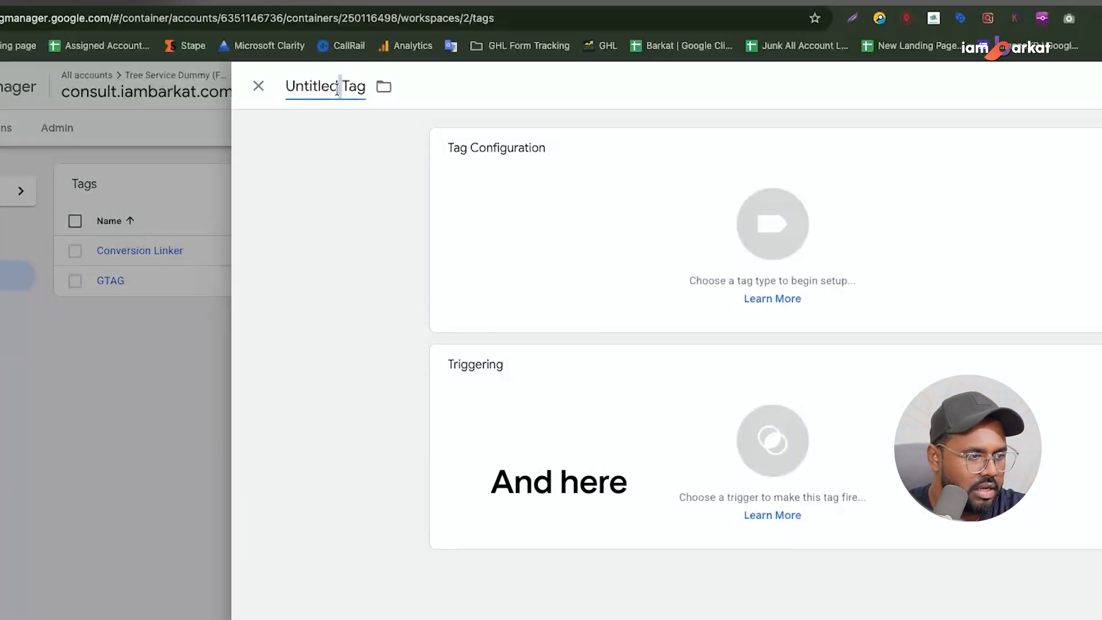
pyautogui.click(337, 87)
pyautogui.write('Re')
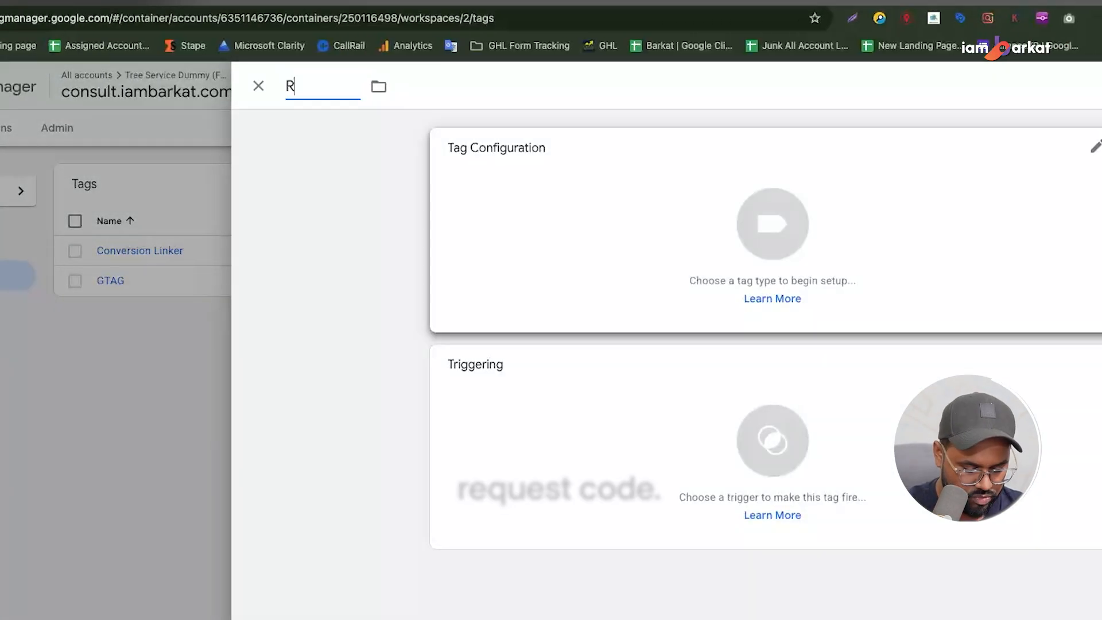
pyautogui.write('quest Quote (Tree Service)')
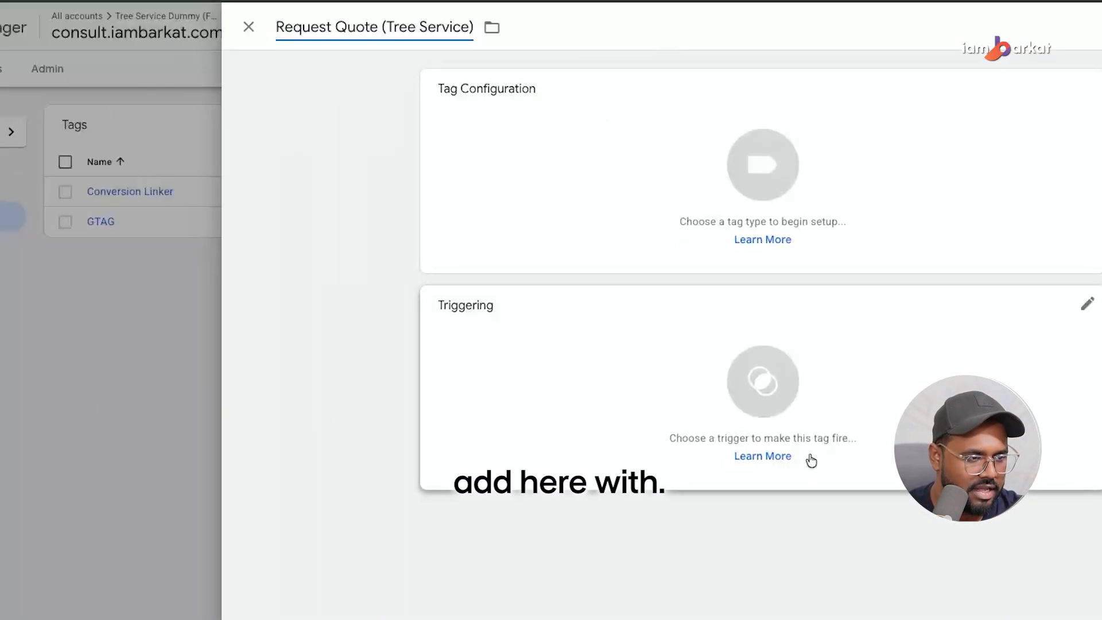
# Set the new tag's type to Google Ads Conversion Tracking
pyautogui.click(729, 148)
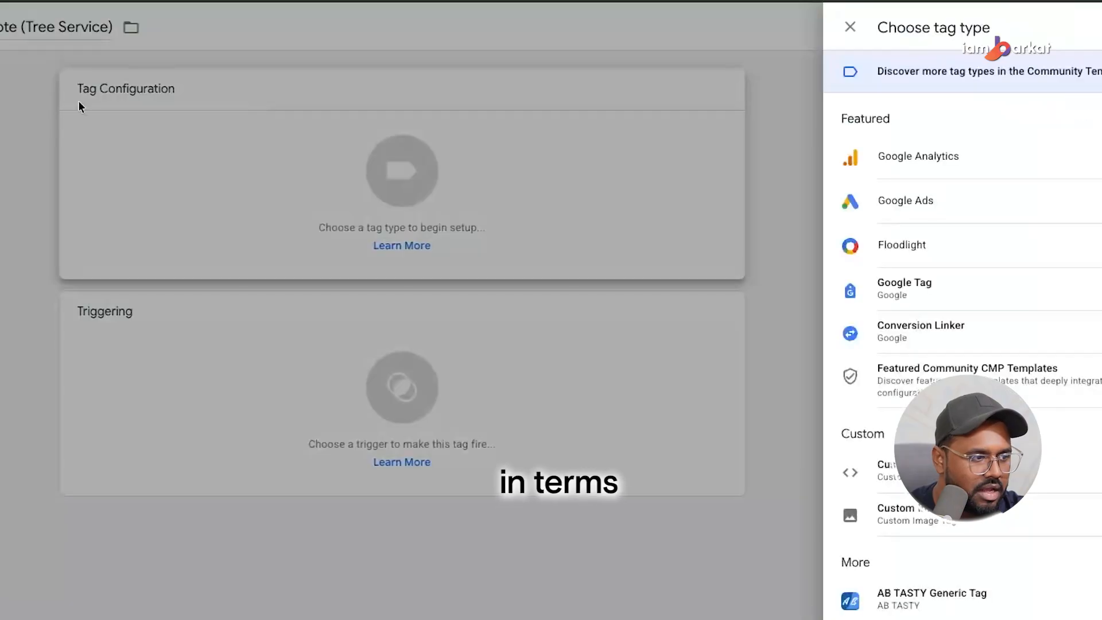
pyautogui.click(906, 206)
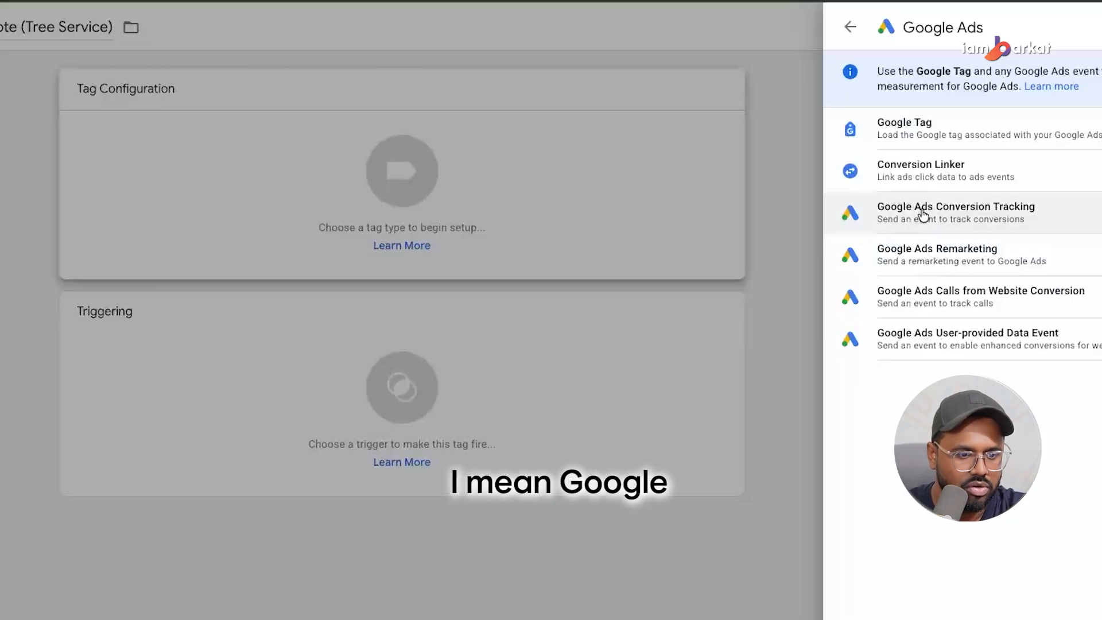
pyautogui.click(969, 213)
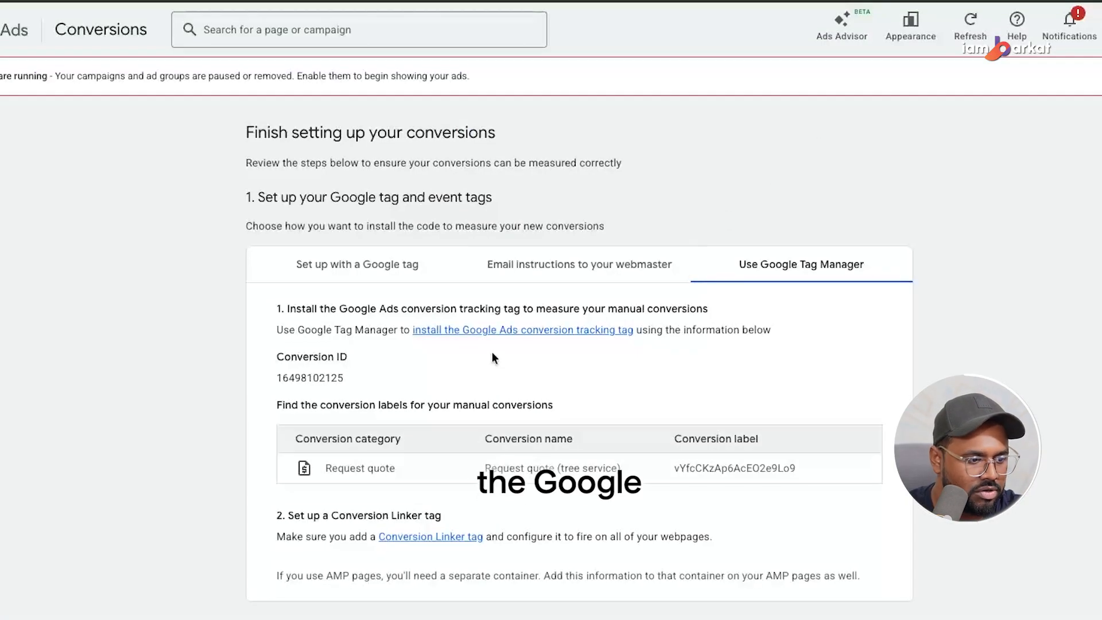
# Copy the conversion ID from the Google Ads setup page into the tag's Conversion ID field in Google Tag Manager
pyautogui.scroll(-3, 492, 357)
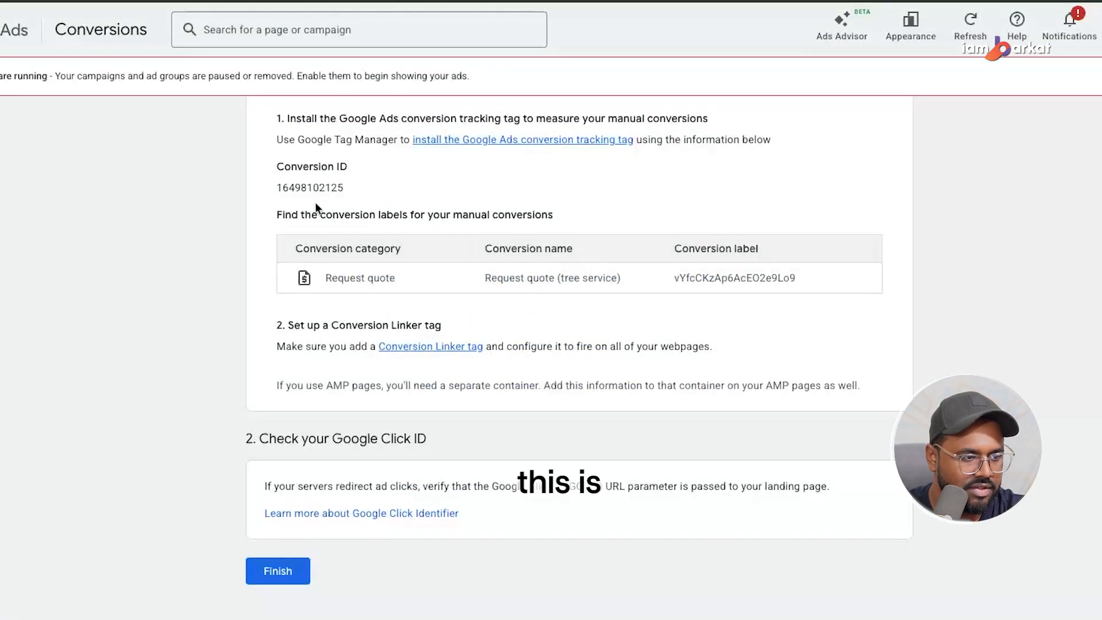
pyautogui.click(362, 195)
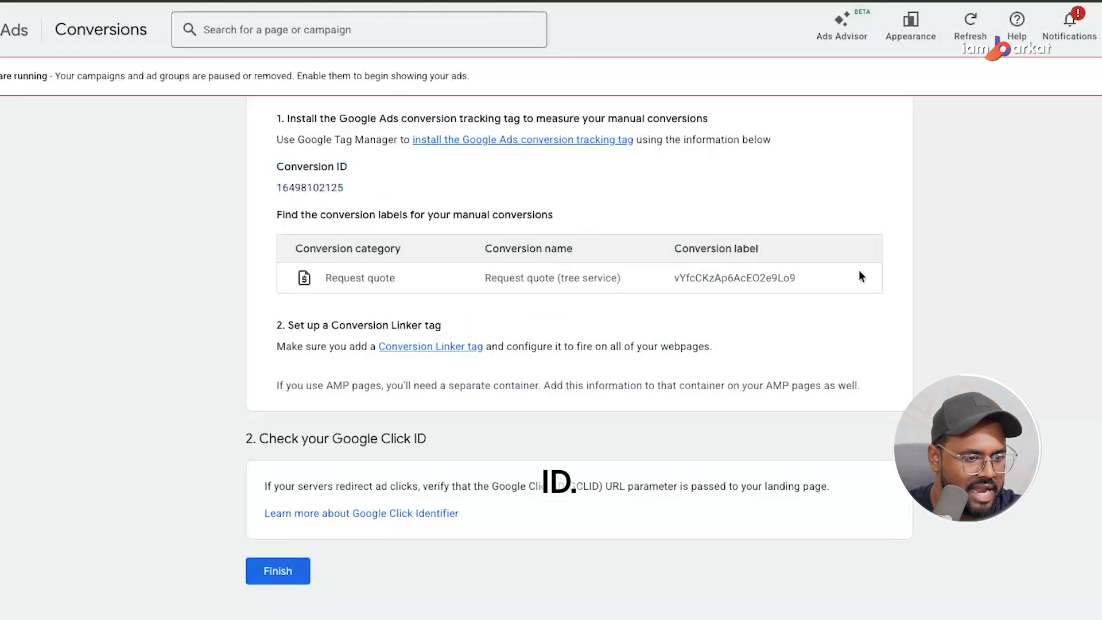
pyautogui.doubleClick(308, 189)
pyautogui.hotkey('ctrl', 'c')
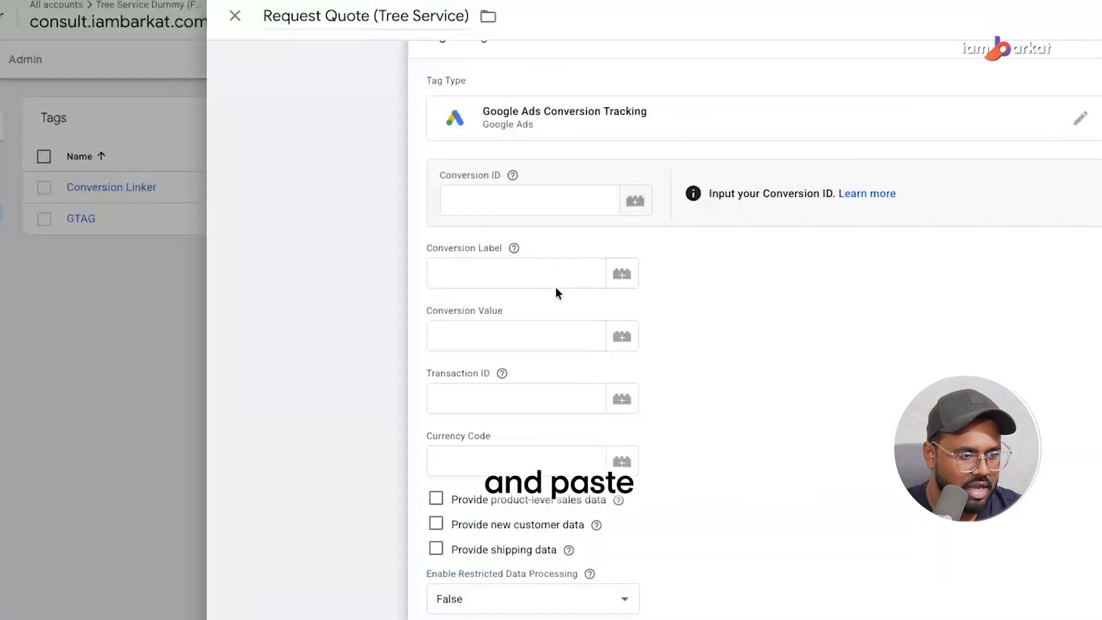
pyautogui.click(527, 189)
pyautogui.hotkey('ctrl', 'v')
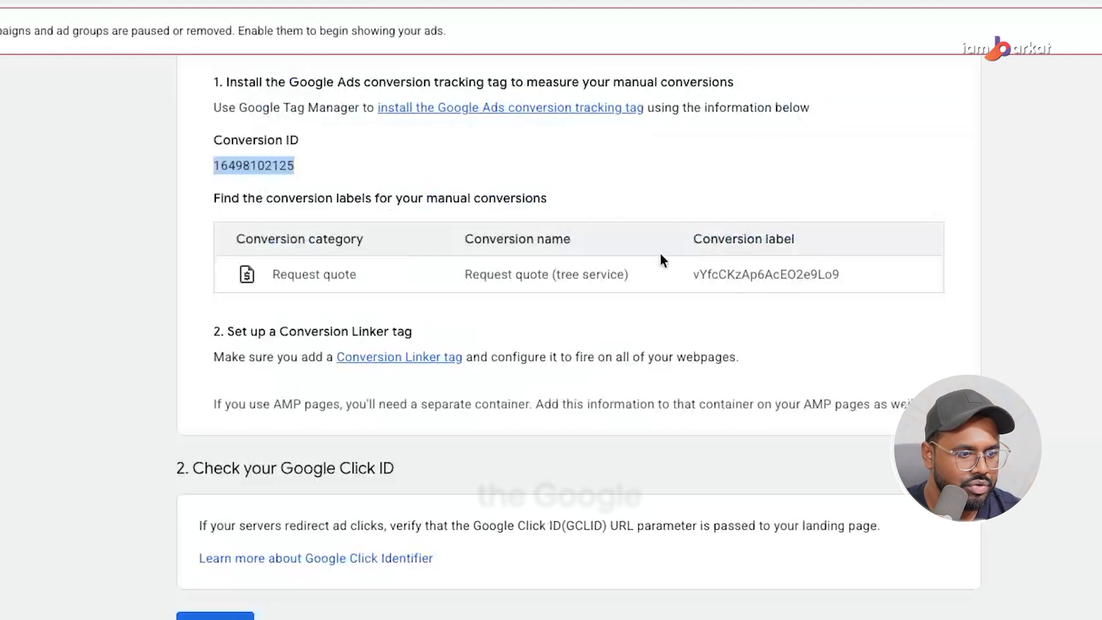
# Copy the Request quote (tree service) conversion label from Google Ads into the tag's Conversion Label field
pyautogui.click(685, 276)
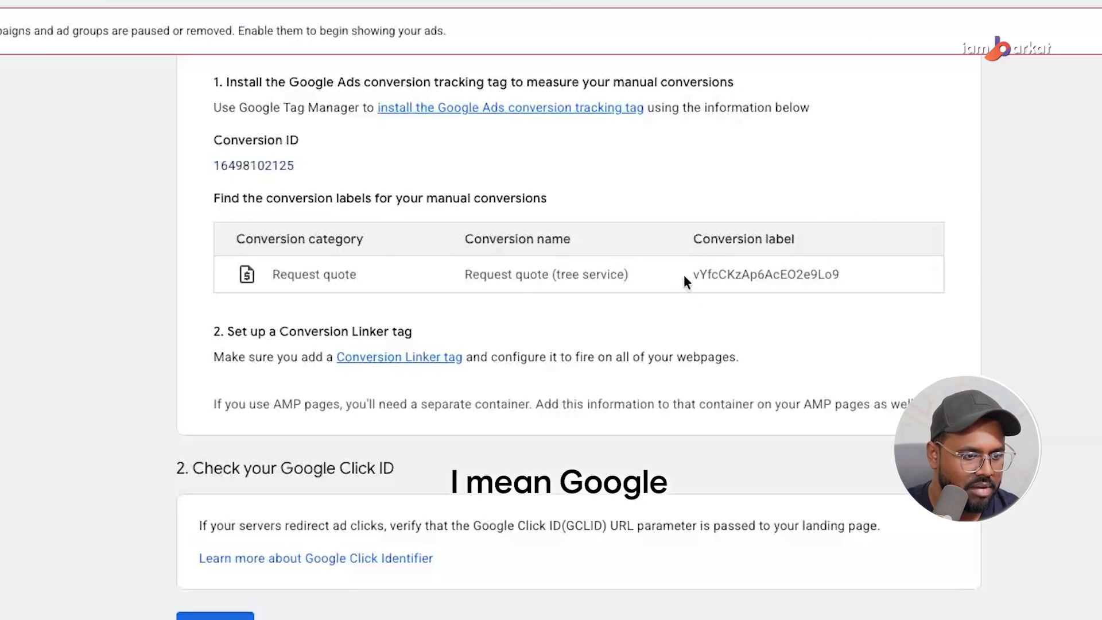
pyautogui.click(758, 276)
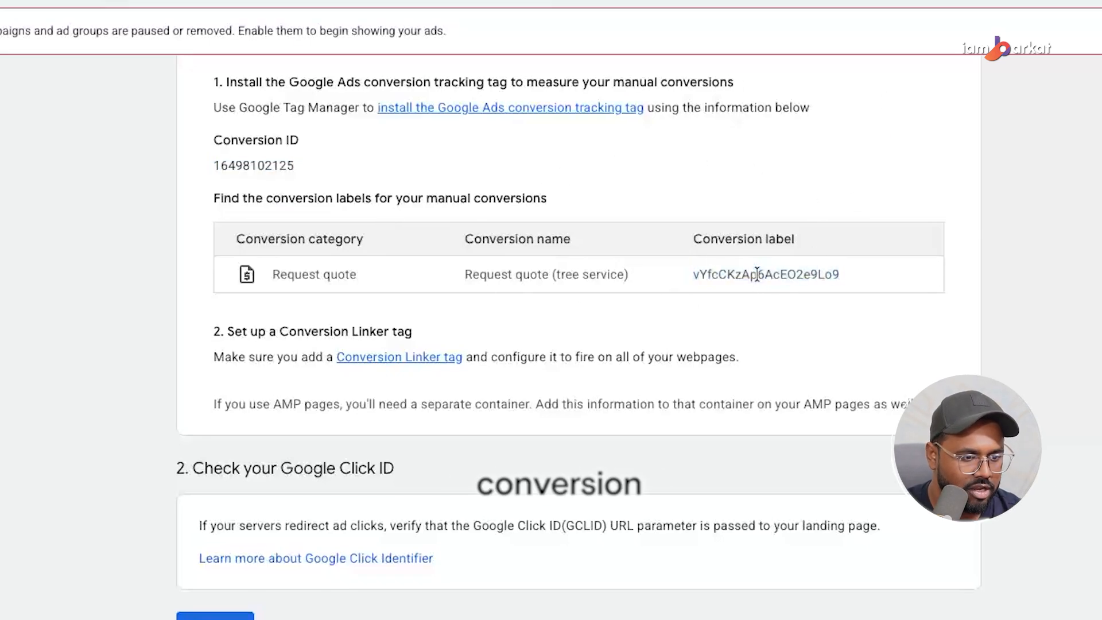
pyautogui.doubleClick(758, 275)
pyautogui.hotkey('ctrl', 'c')
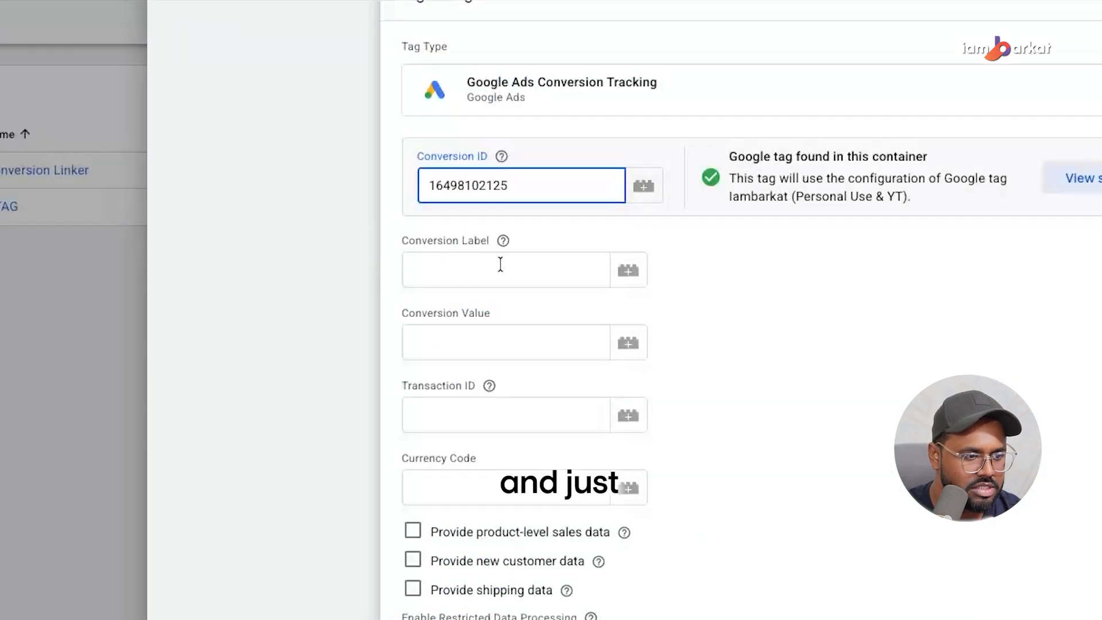
pyautogui.click(499, 263)
pyautogui.hotkey('ctrl', 'v')
pyautogui.scroll(-2, 998, 124)
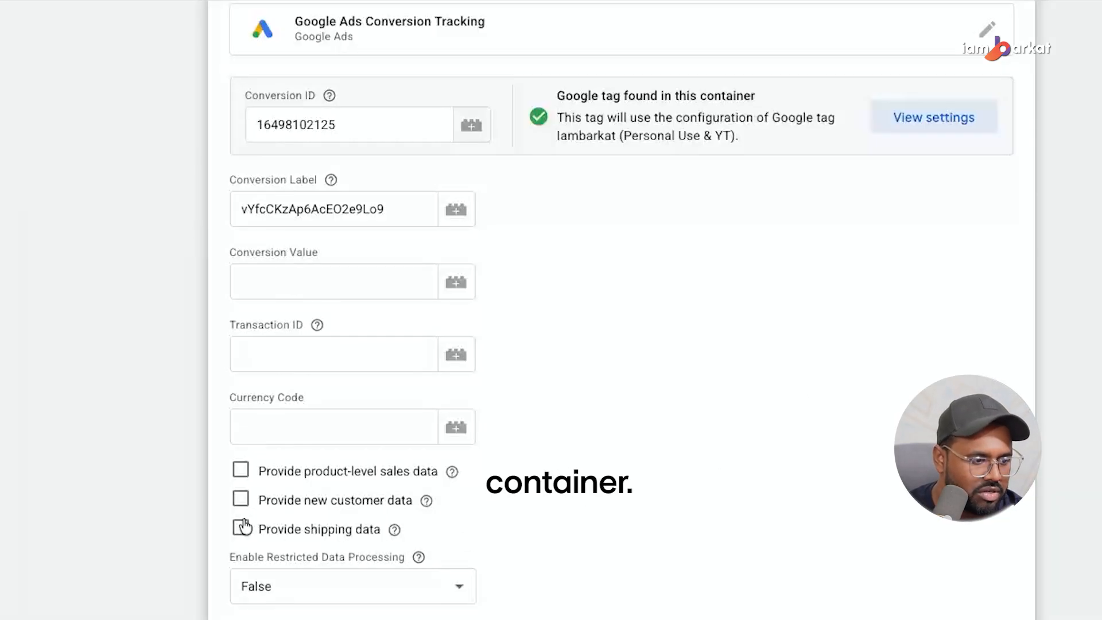
# Start a new trigger for the tag and name it "Thank You Page View"
pyautogui.scroll(-9, 504, 433)
pyautogui.click(332, 377)
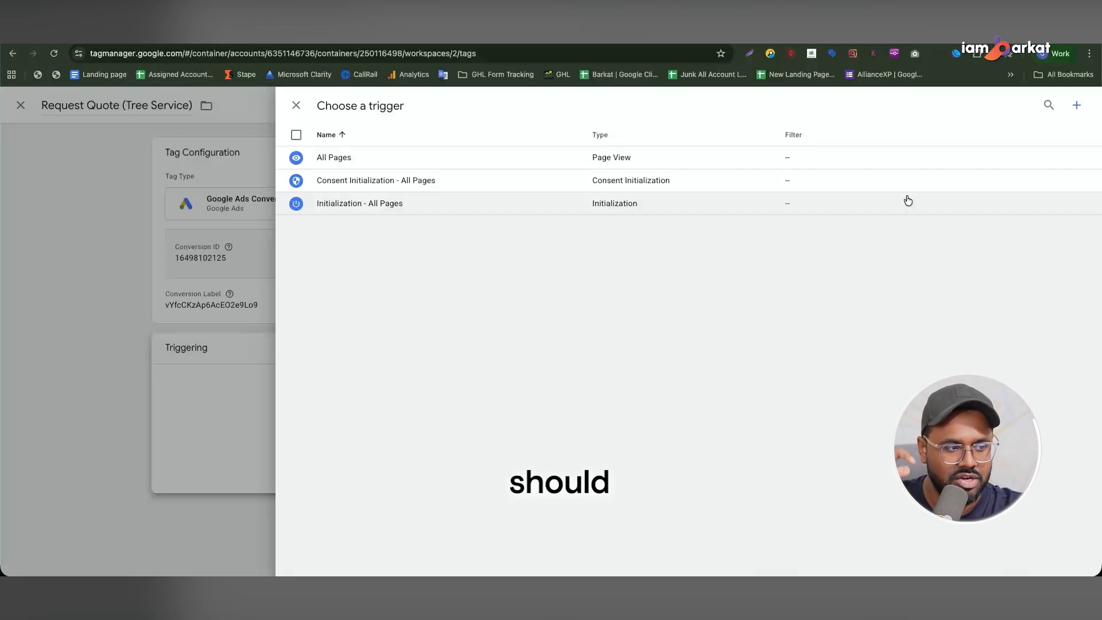
pyautogui.click(1077, 107)
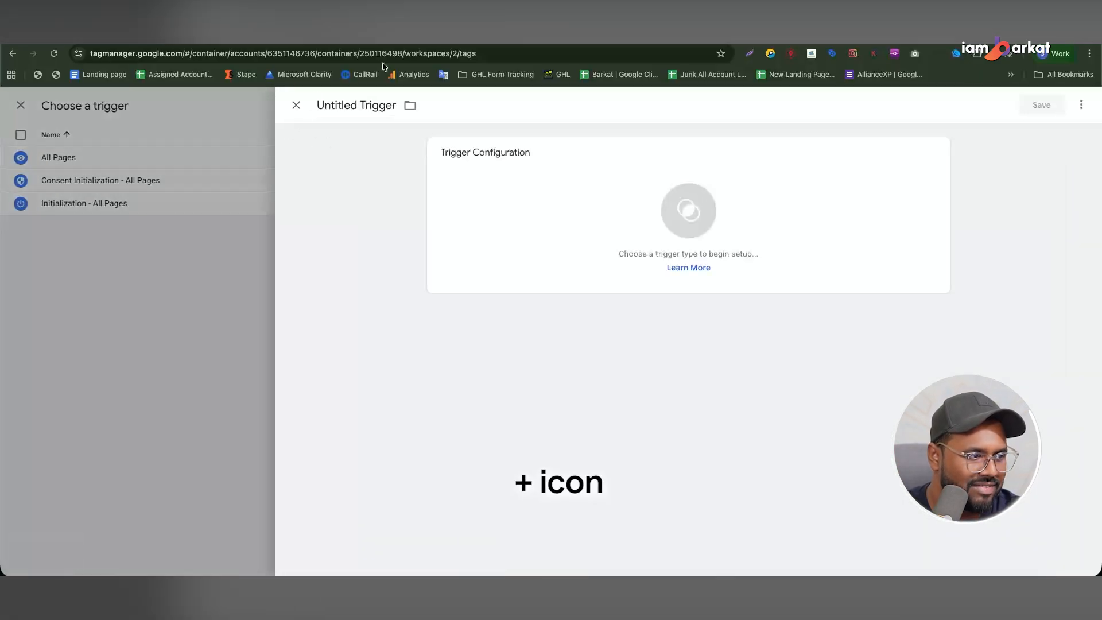
pyautogui.click(360, 107)
pyautogui.write('Thank You Page View')
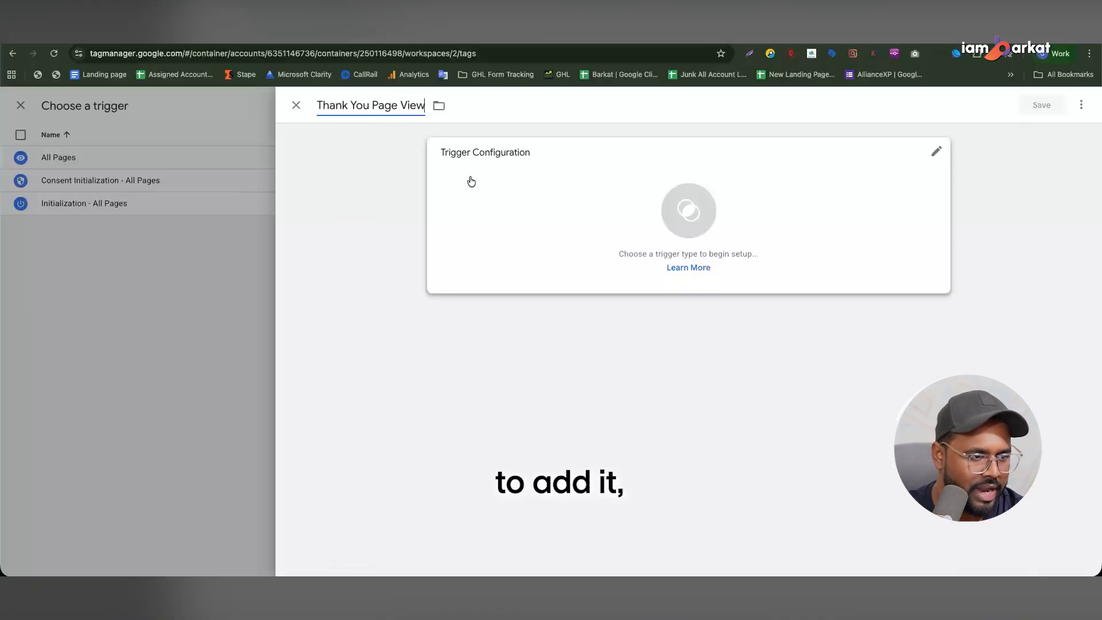
# Set the trigger type to Page View and make it fire on Some Page Views only
pyautogui.click(680, 189)
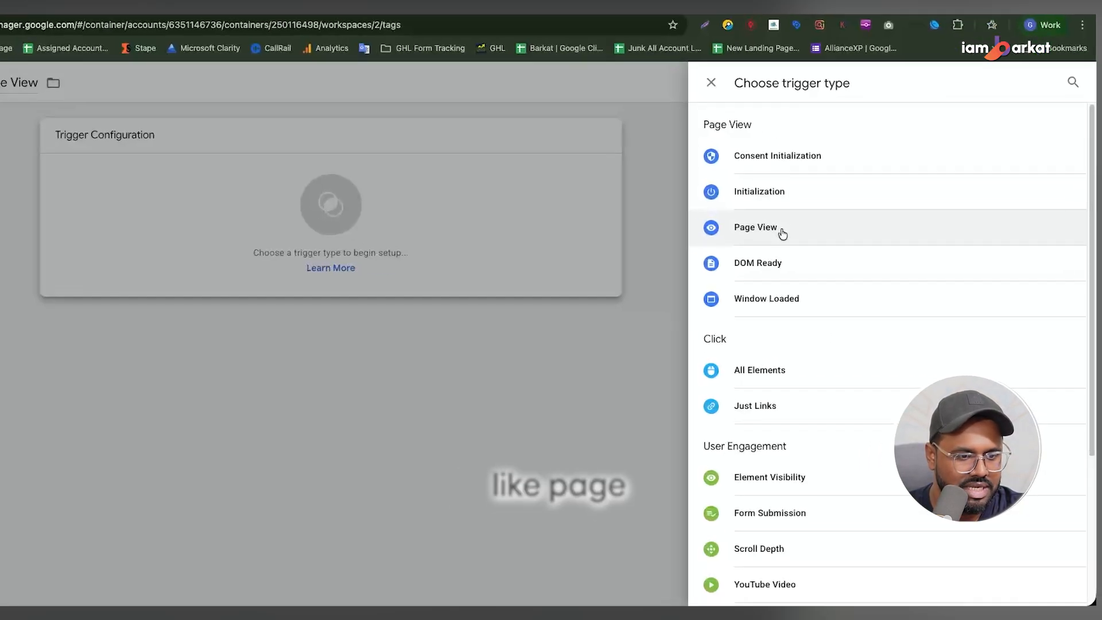
pyautogui.click(846, 247)
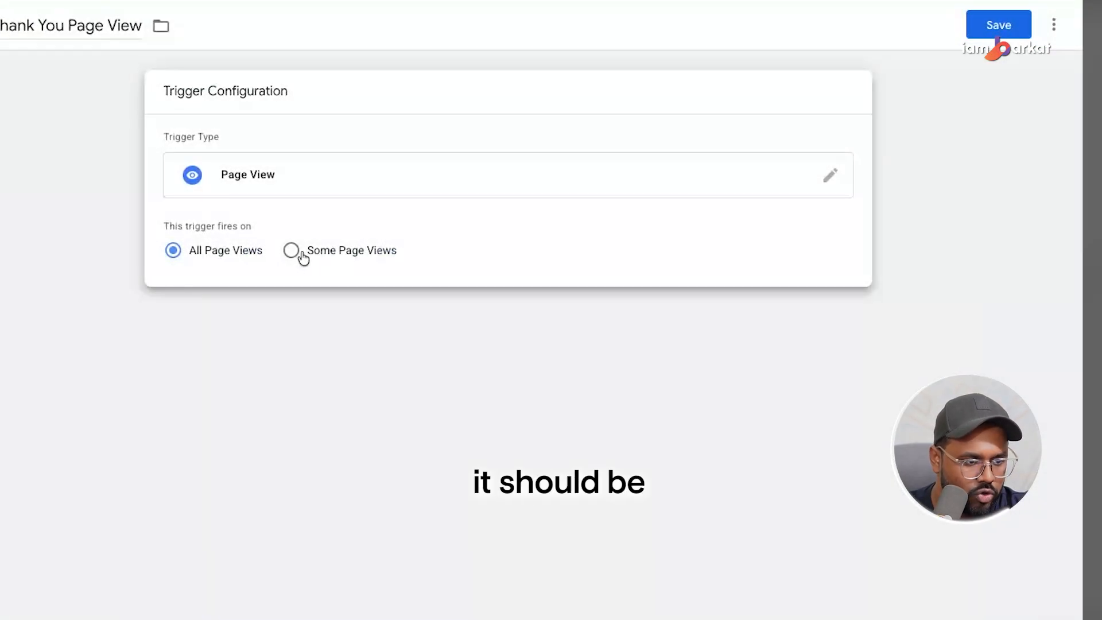
pyautogui.click(293, 251)
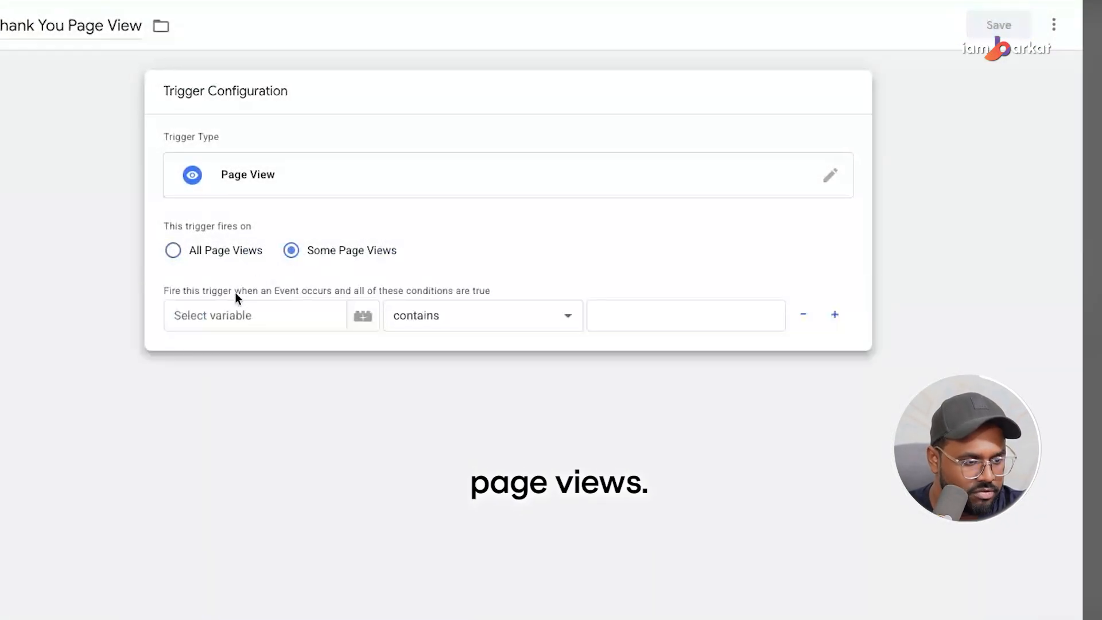
# Set the trigger's firing condition to the Page Path variable with the contains operator
pyautogui.click(264, 325)
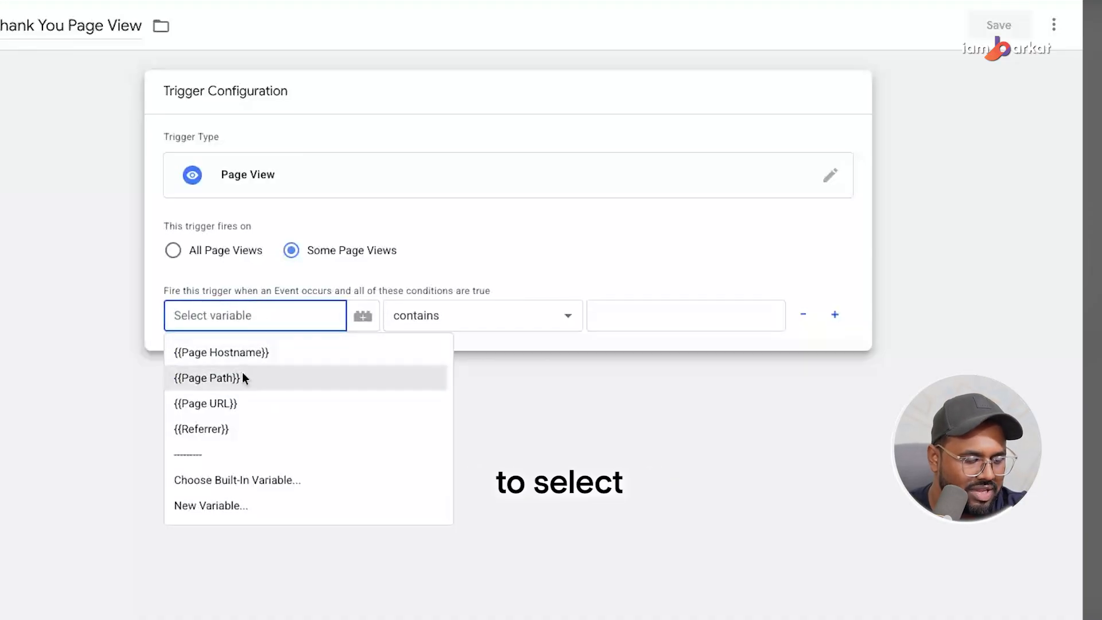
pyautogui.click(200, 379)
pyautogui.click(439, 313)
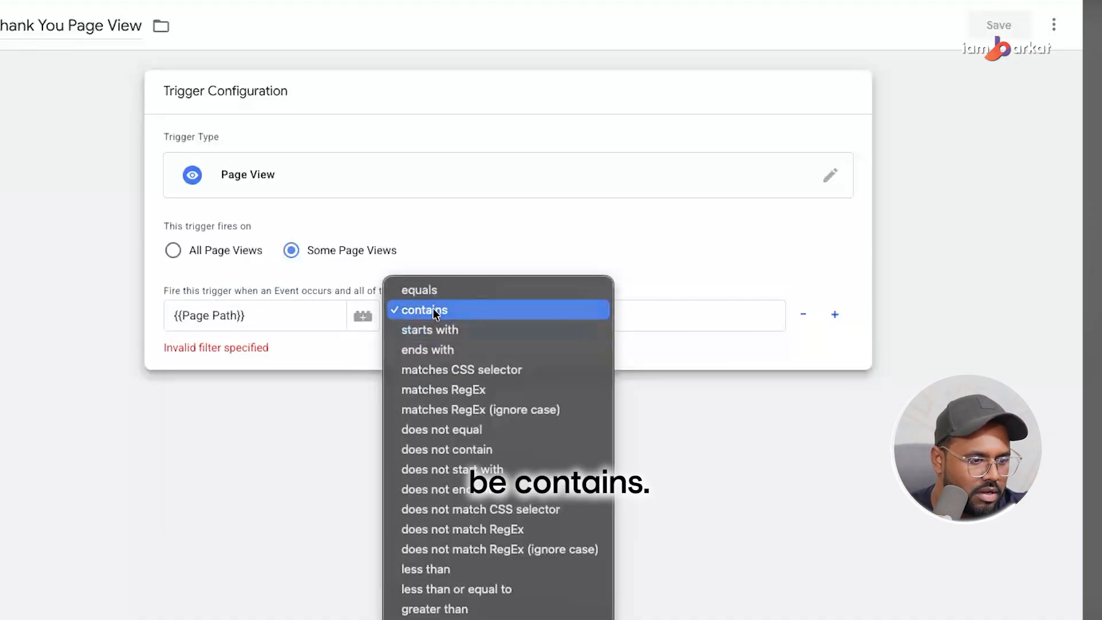
pyautogui.click(433, 310)
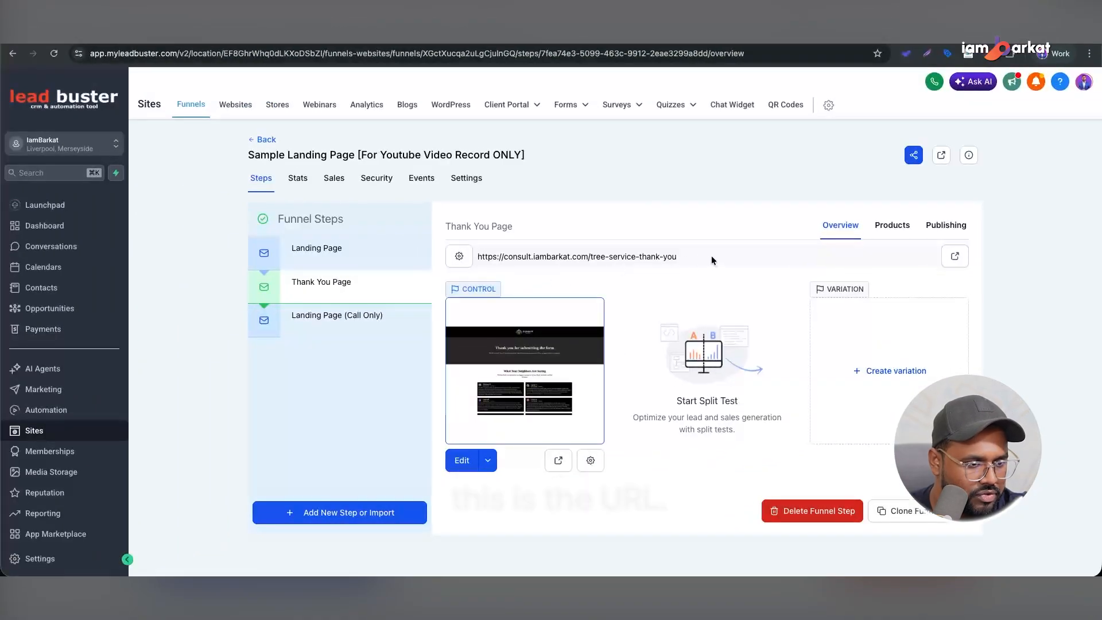
# Copy the thank-you page URL from the funnel, enter only its path /tree-service-thank-you as the condition value, and save the trigger
pyautogui.moveTo(575, 260); pyautogui.dragTo(476, 258)
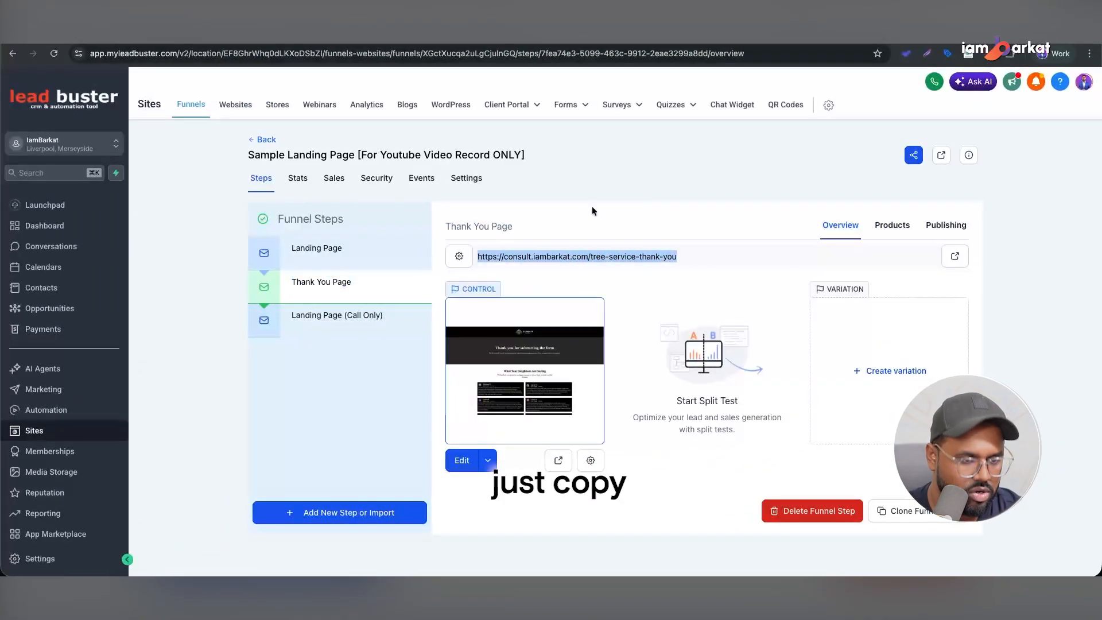
pyautogui.click(1042, 55)
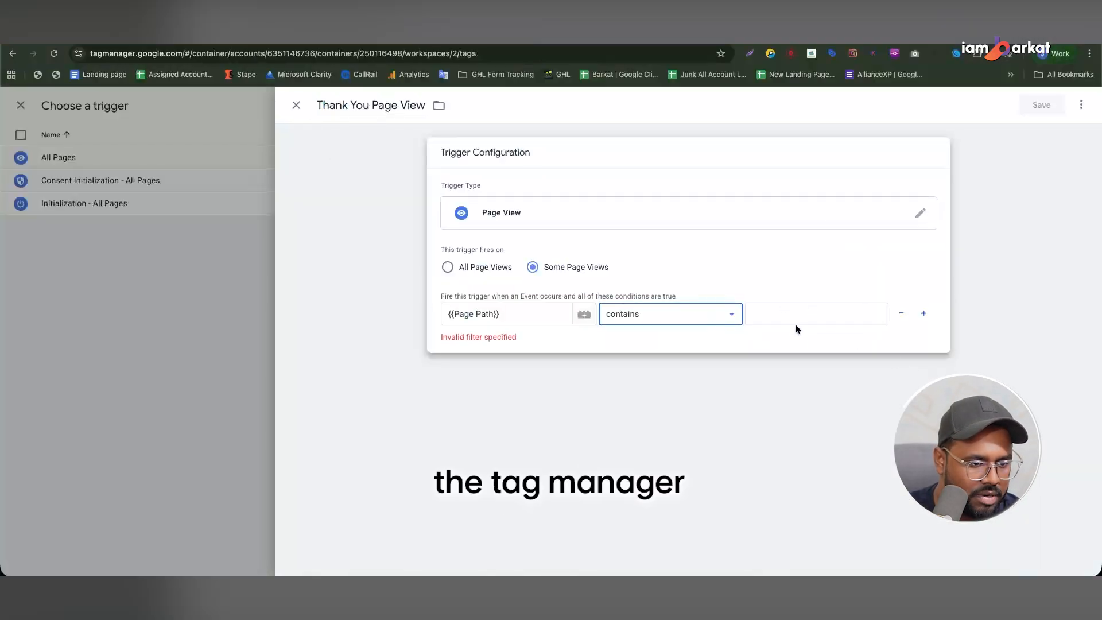
pyautogui.click(796, 321)
pyautogui.hotkey('ctrl', 'v')
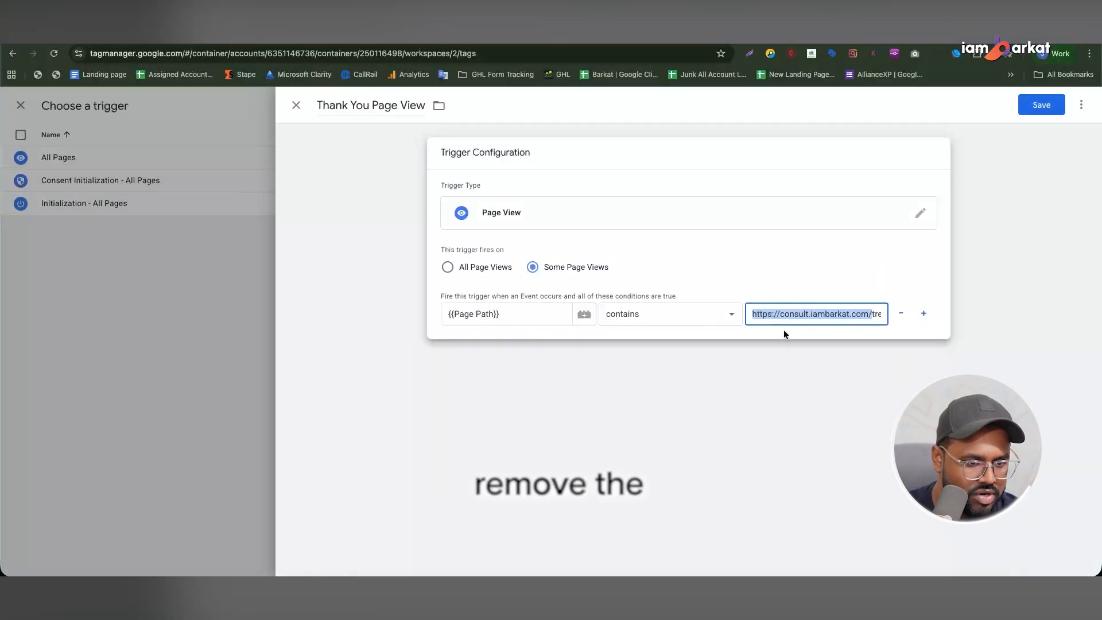
pyautogui.press('BackSpace')
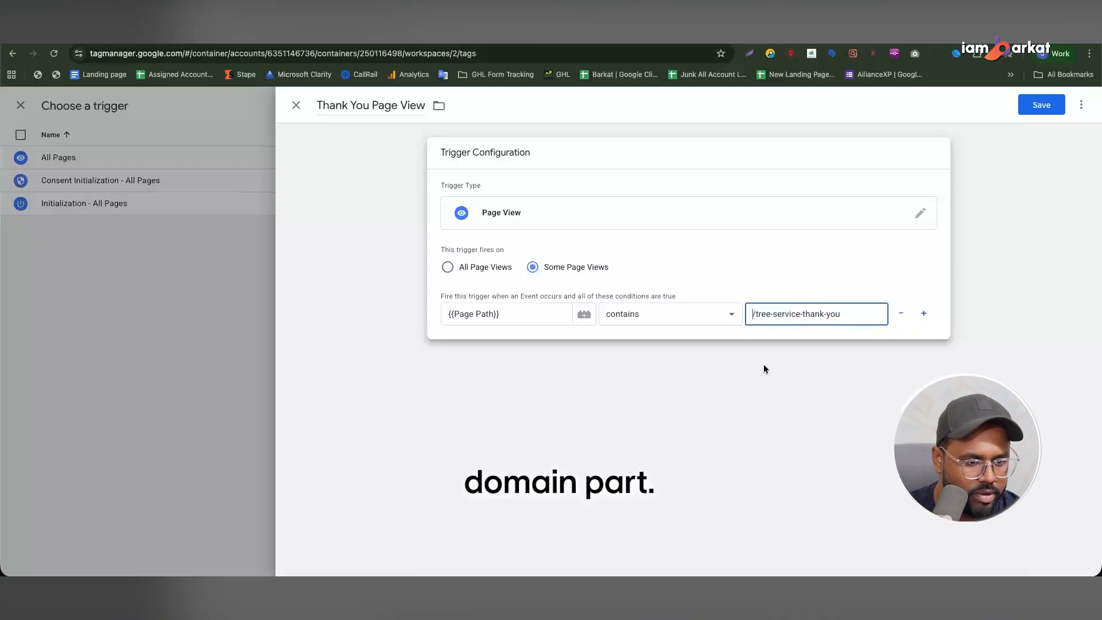
pyautogui.click(1041, 109)
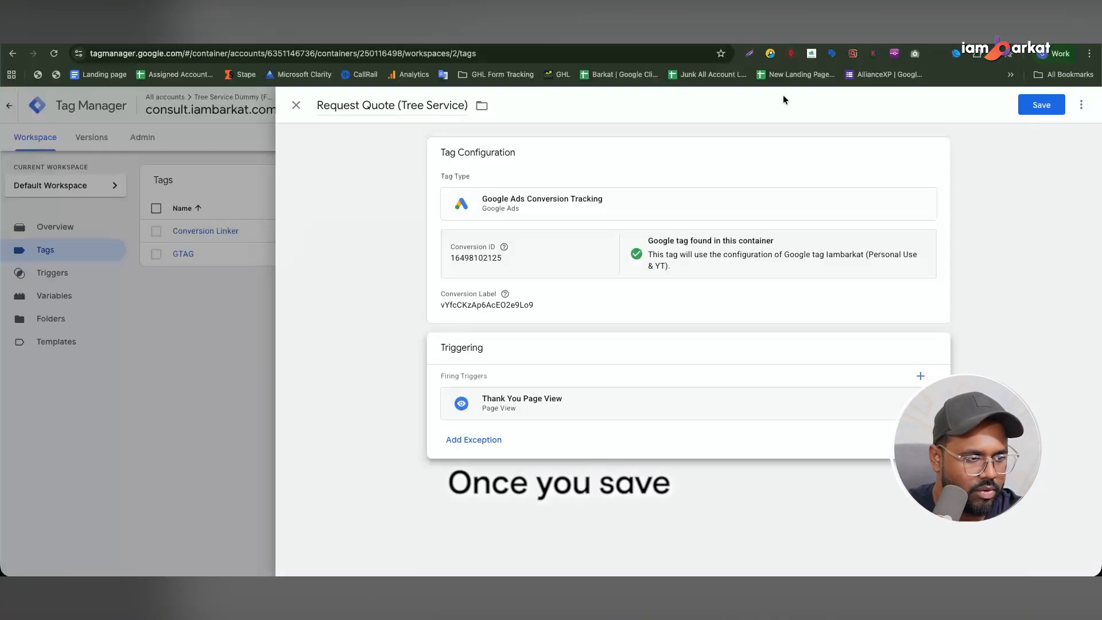
# Save the Request Quote (Tree Service) tag and publish the workspace changes without a version name or description
pyautogui.click(1041, 109)
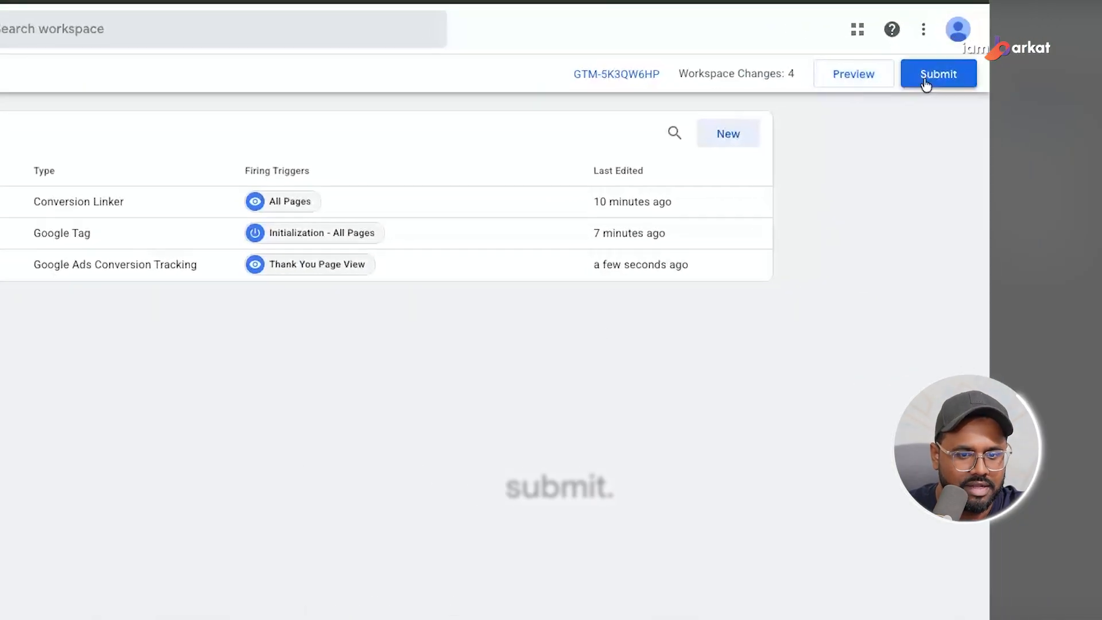
pyautogui.click(1062, 140)
pyautogui.click(965, 33)
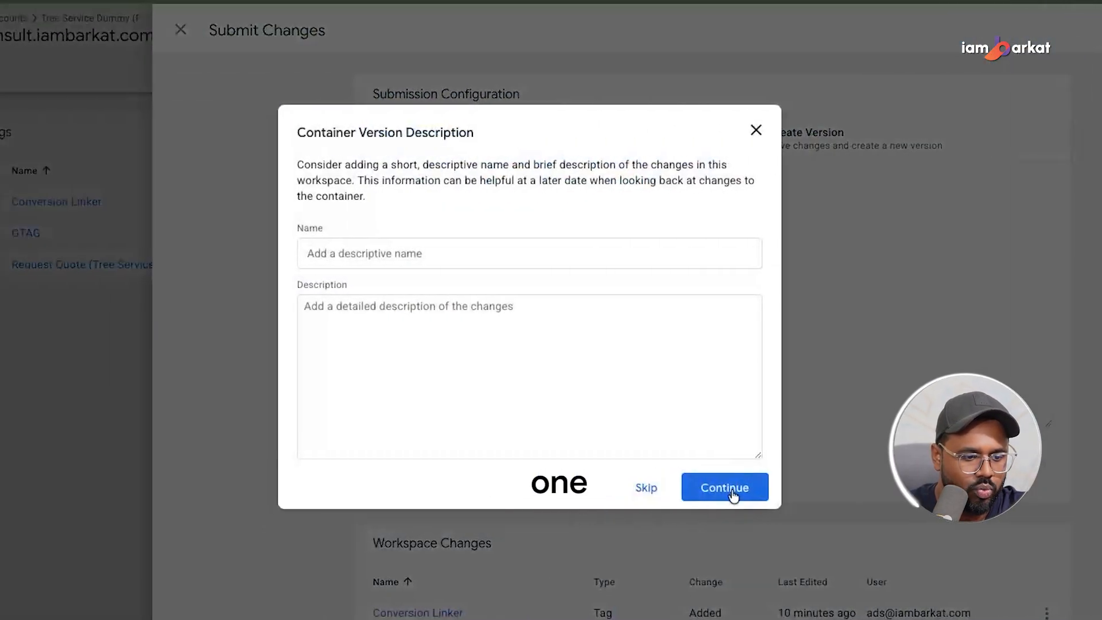
pyautogui.click(729, 489)
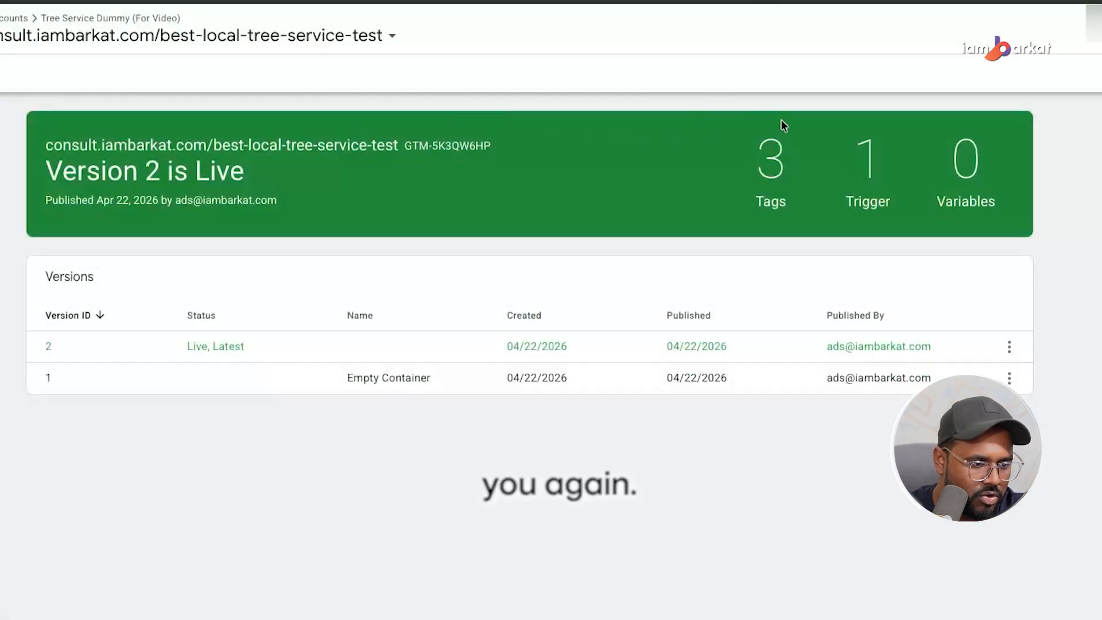
# Finish the conversion setup in Google Ads and expand the Request quote goal to check its conversion action
pyautogui.click(19, 132)
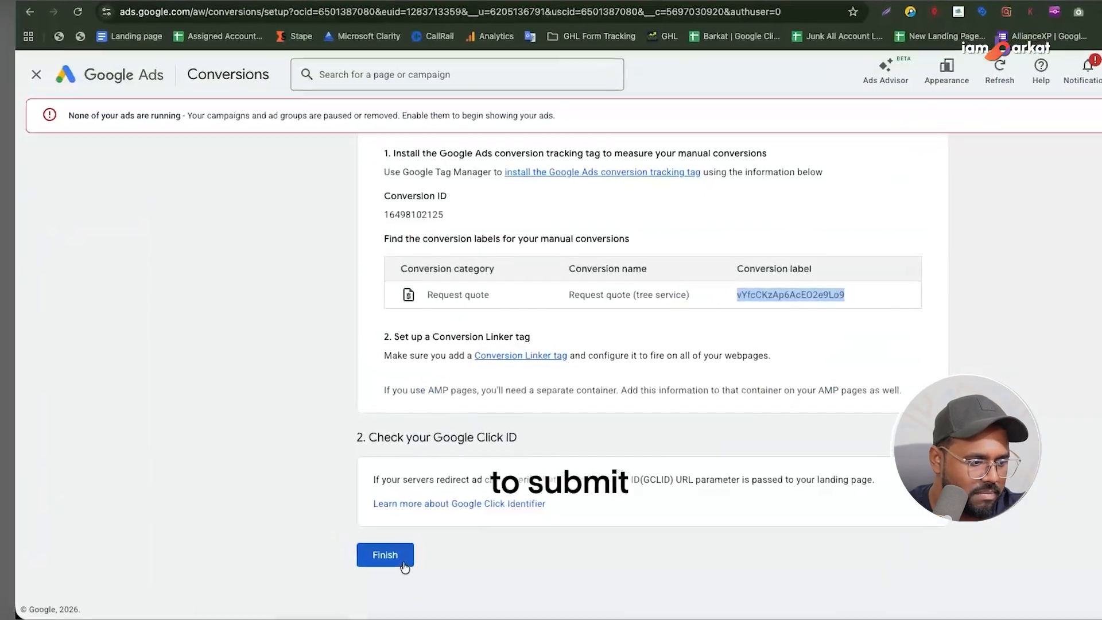
pyautogui.click(381, 554)
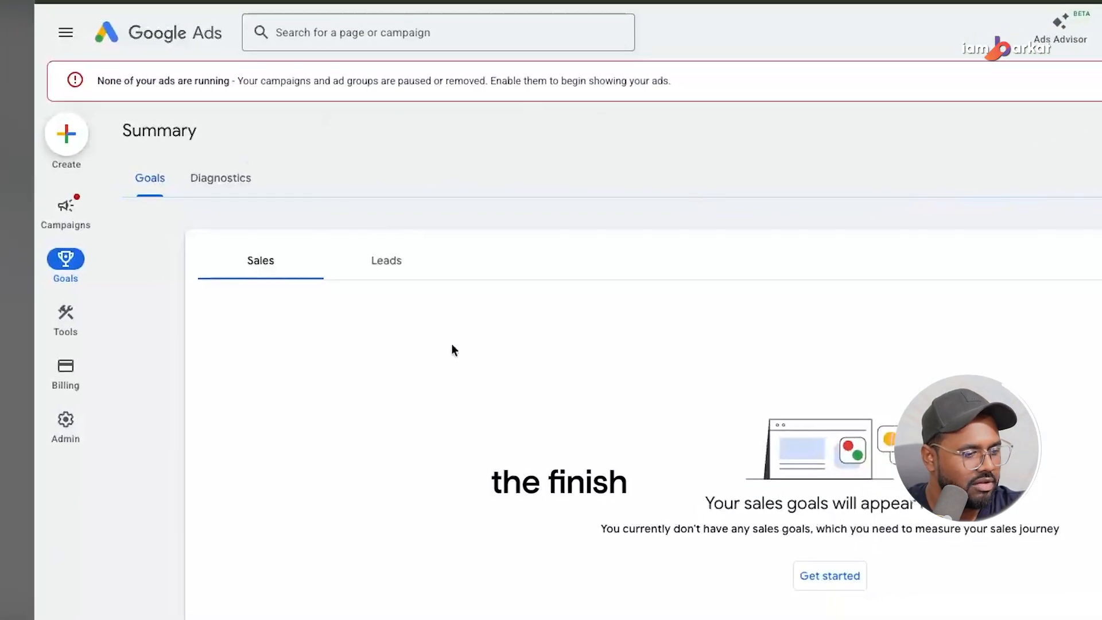
pyautogui.scroll(-5, 229, 231)
pyautogui.scroll(-5, 541, 263)
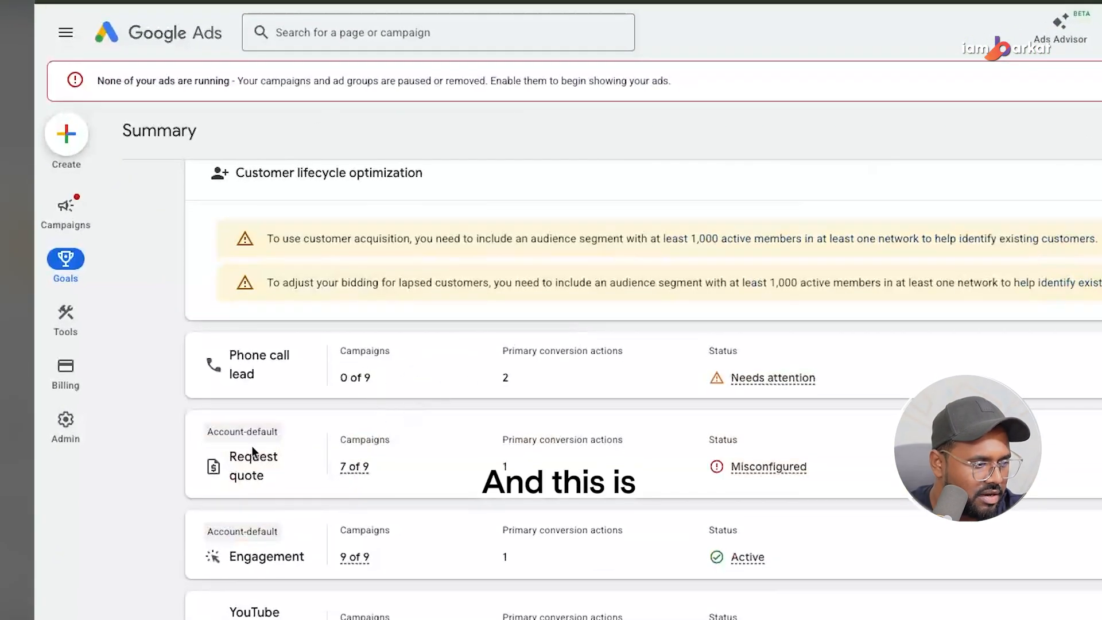
pyautogui.click(1091, 455)
pyautogui.scroll(-5, 239, 332)
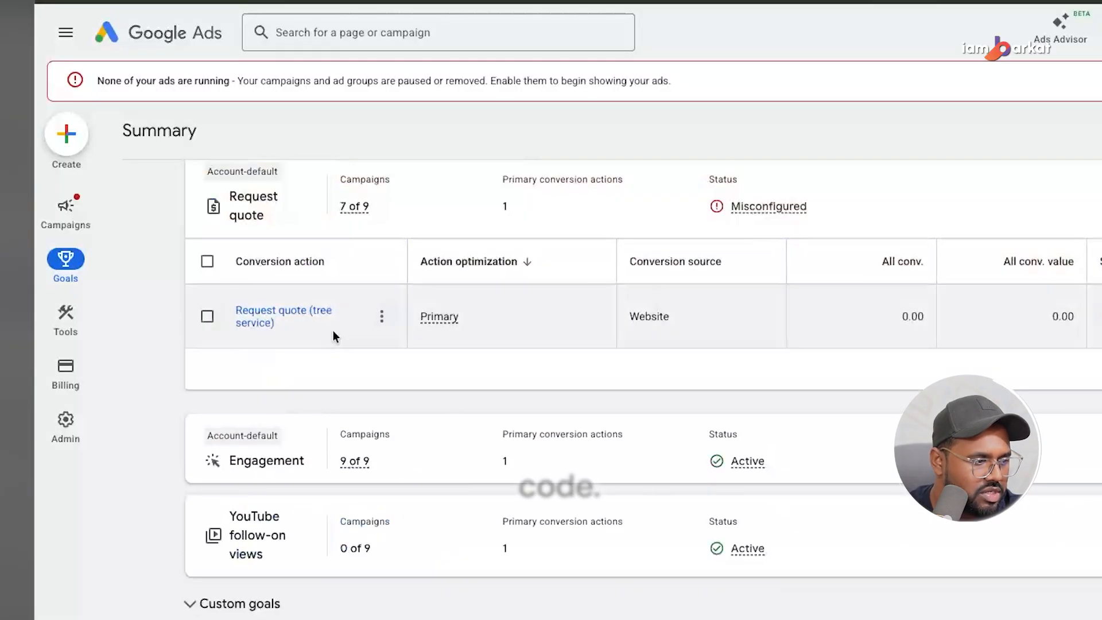
pyautogui.moveTo(799, 330)
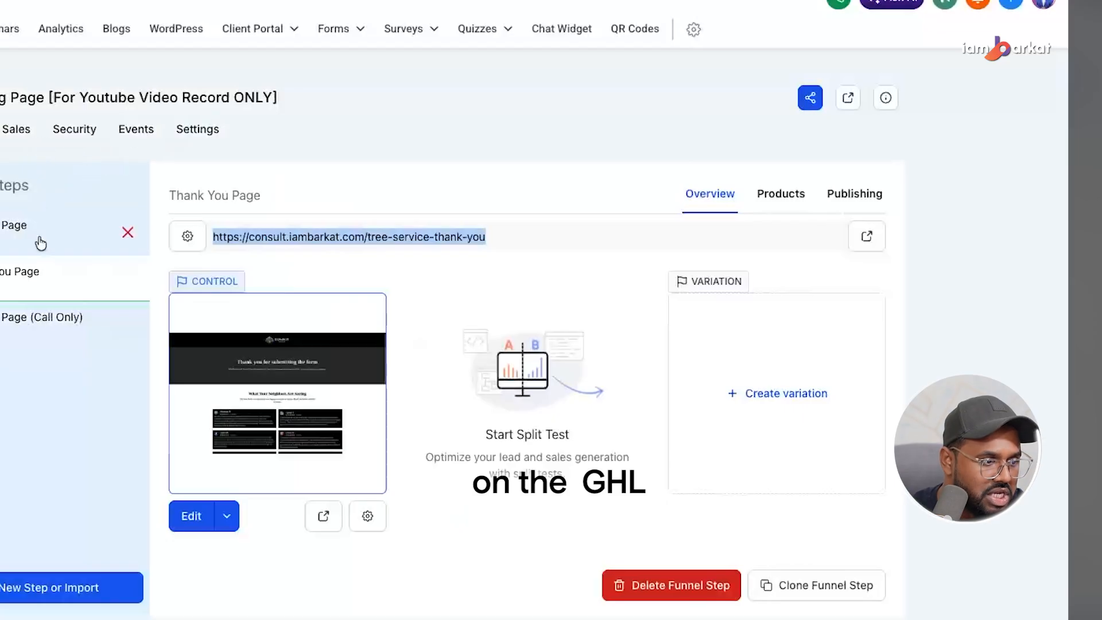
pyautogui.click(40, 242)
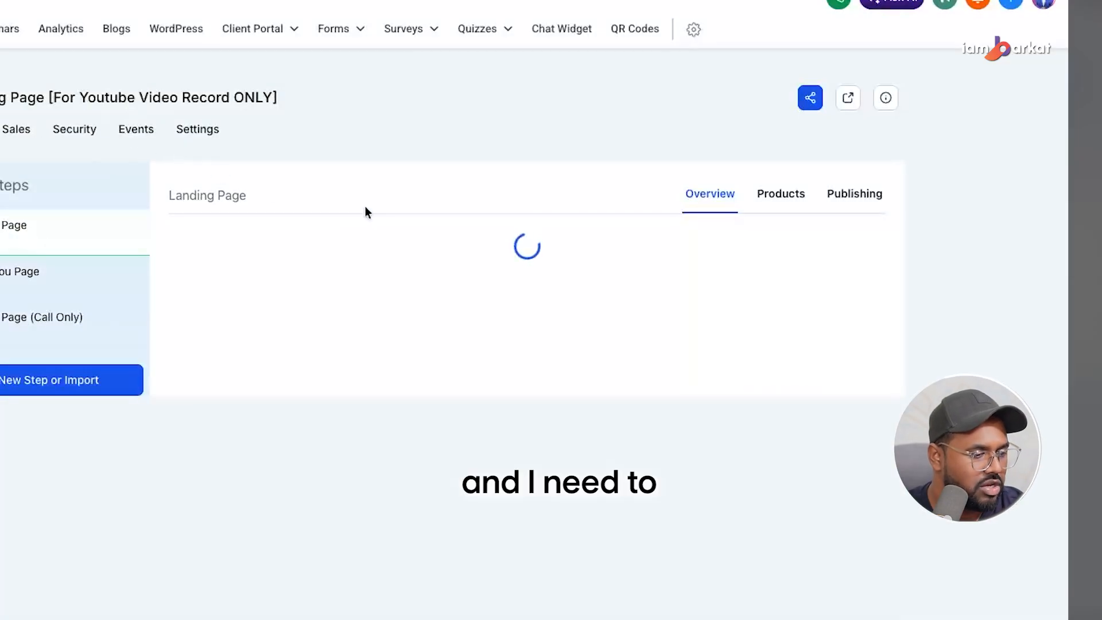
pyautogui.tripleClick(313, 237)
pyautogui.hotkey('ctrl', 'c')
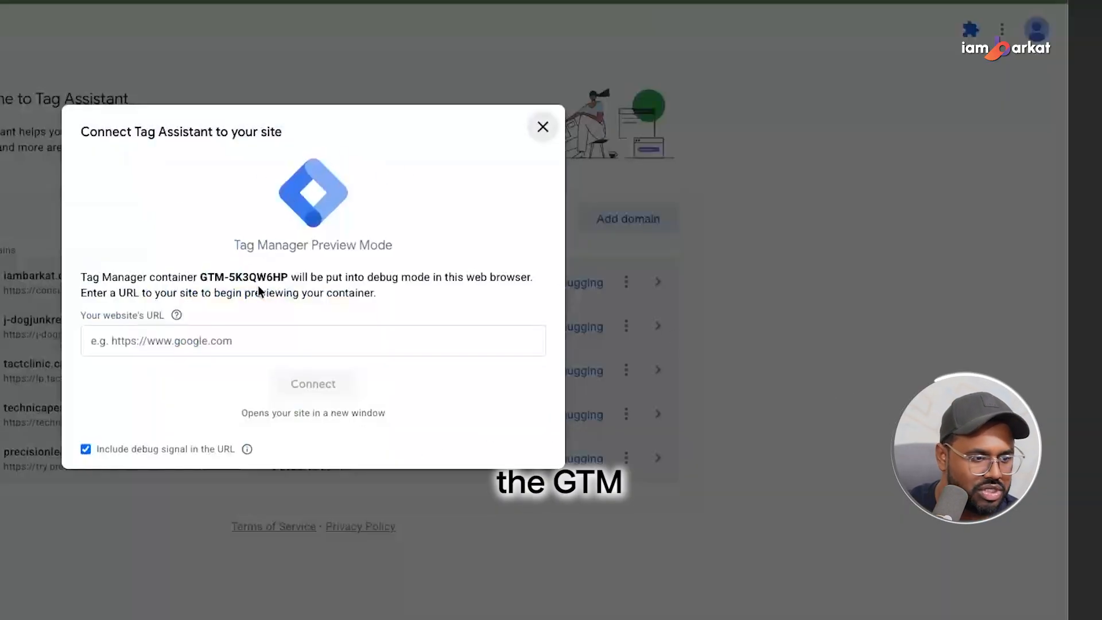
pyautogui.click(253, 345)
pyautogui.hotkey('ctrl', 'v')
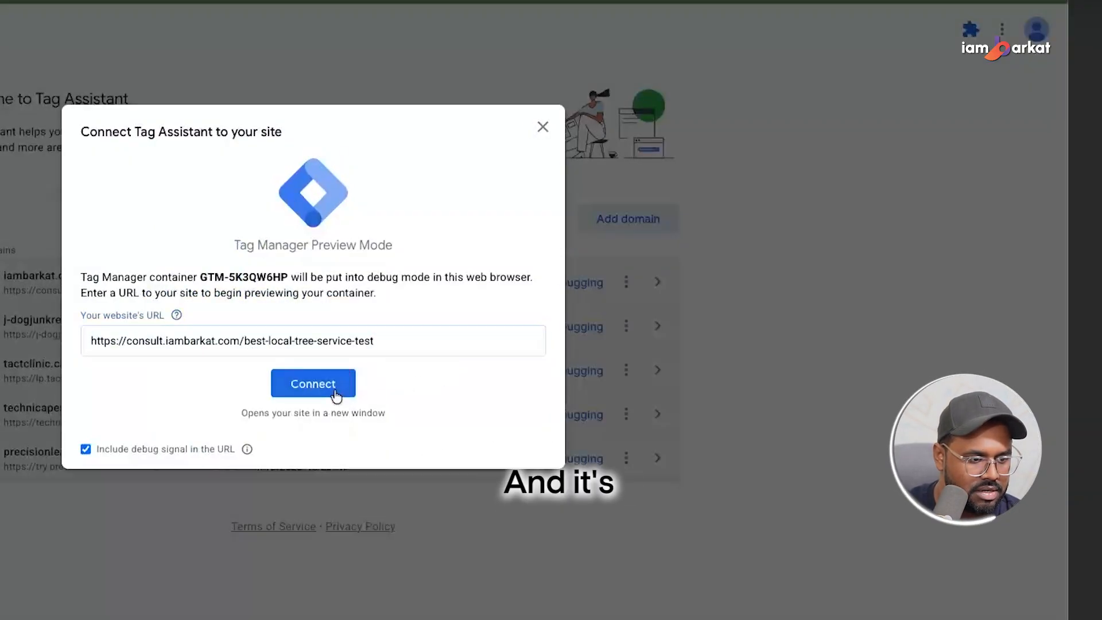
pyautogui.click(332, 394)
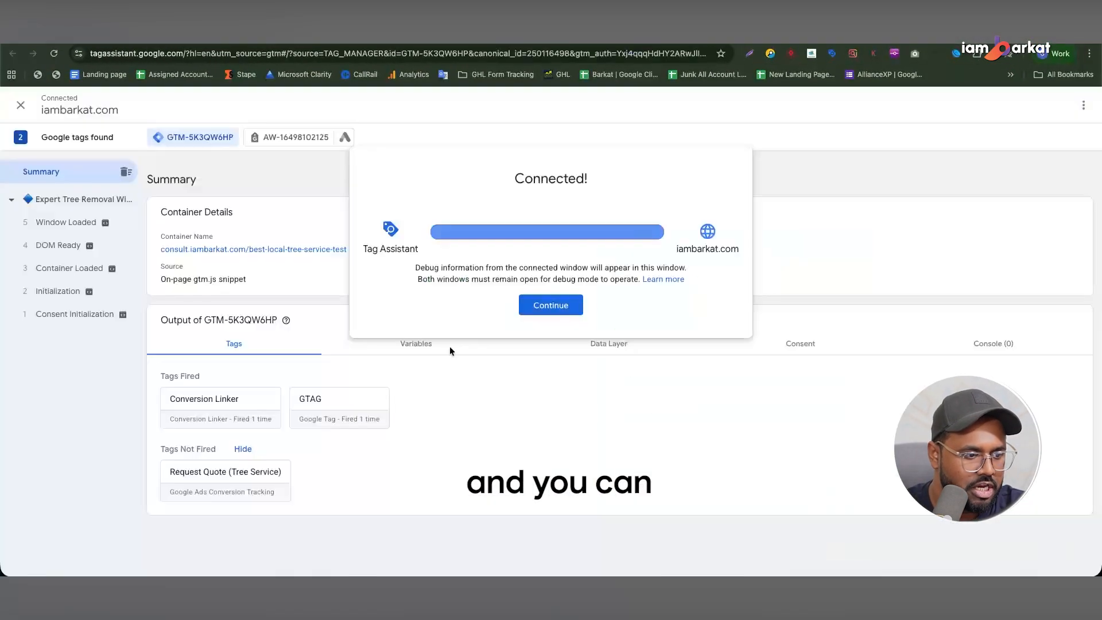
pyautogui.click(551, 306)
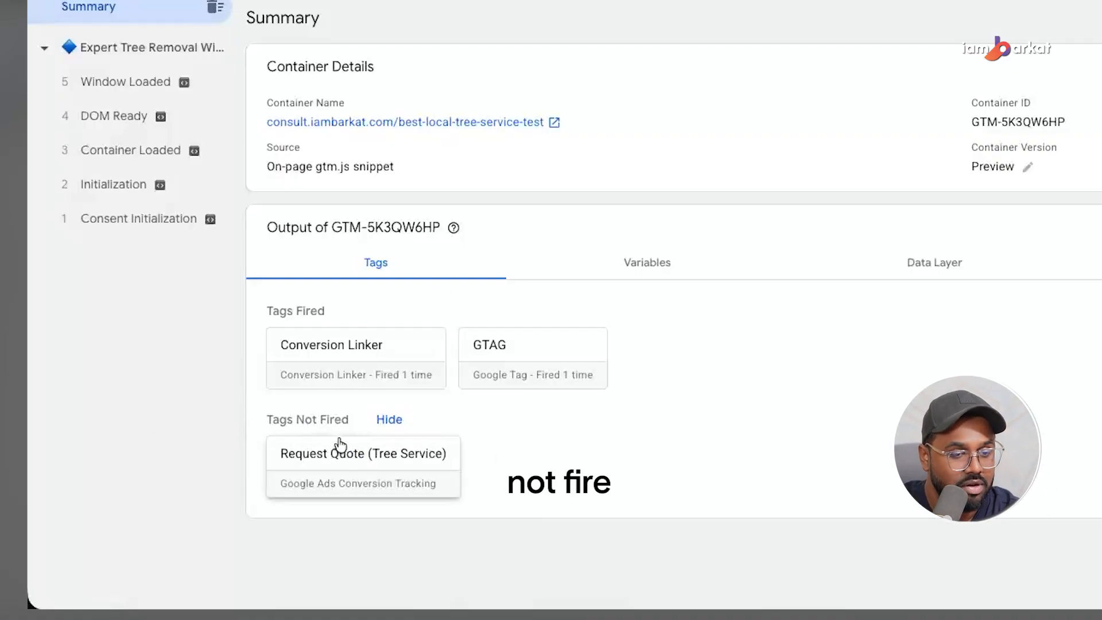
# On the connected landing page, fill in the estimate form's full name and email address and choose Option 1 as the tree service
pyautogui.hotkey('ctrl', 'Tab')
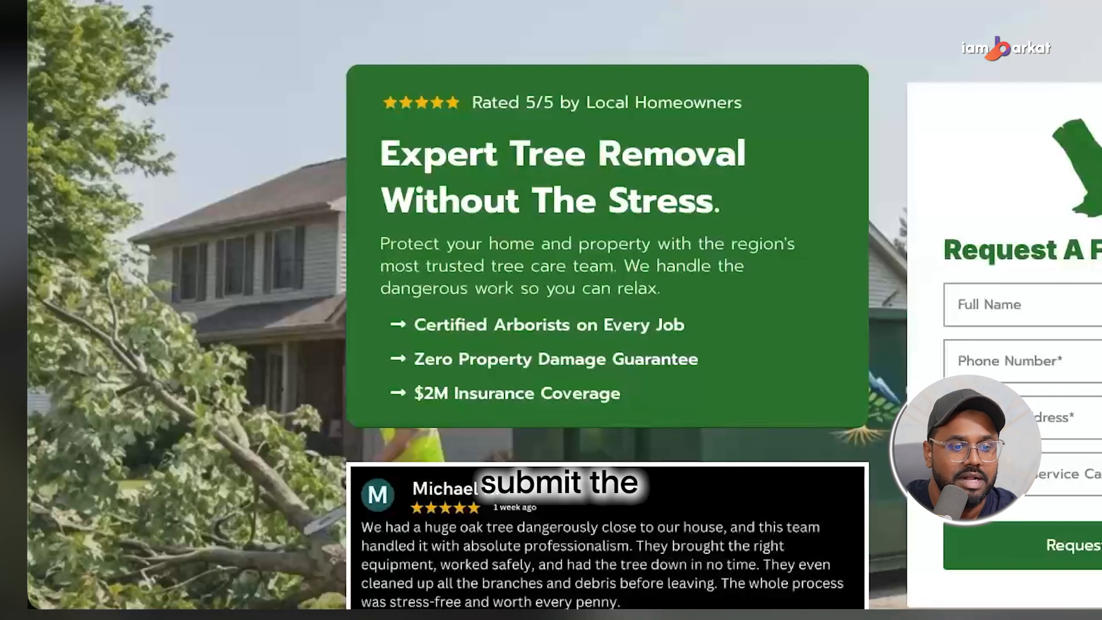
pyautogui.scroll(-2, 565, 310)
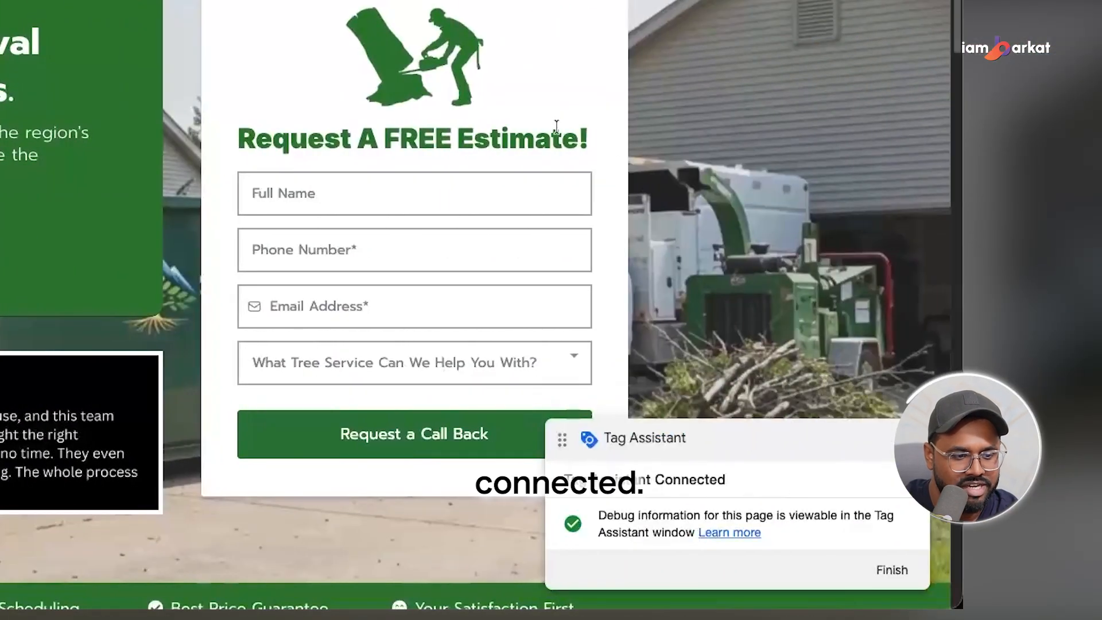
pyautogui.click(440, 178)
pyautogui.scroll(-1, 439, 178)
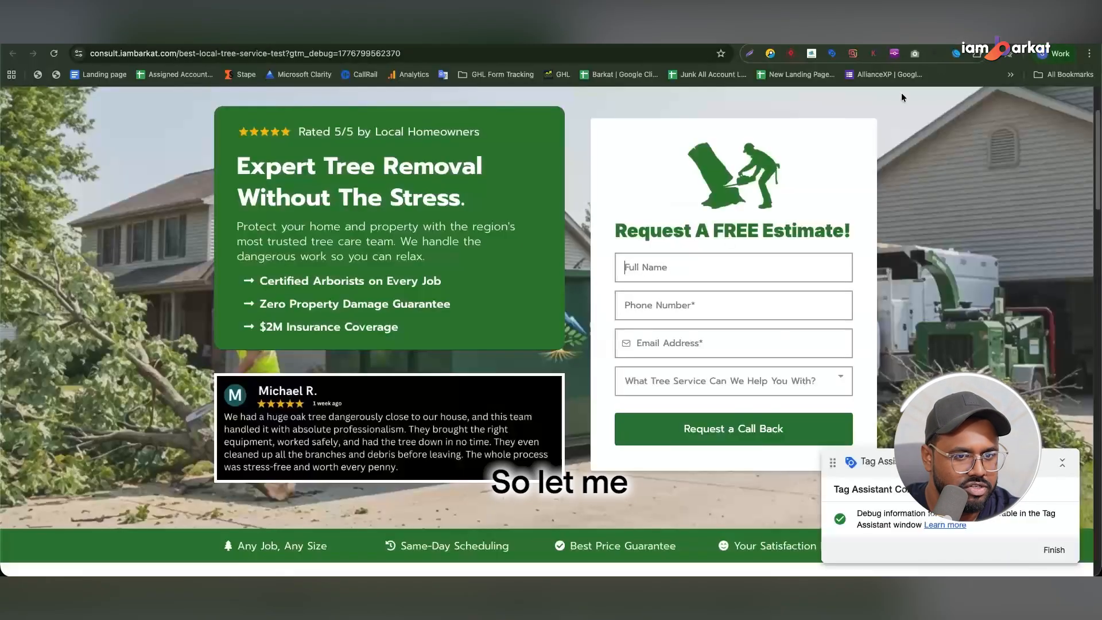
pyautogui.click(696, 270)
pyautogui.click(729, 302)
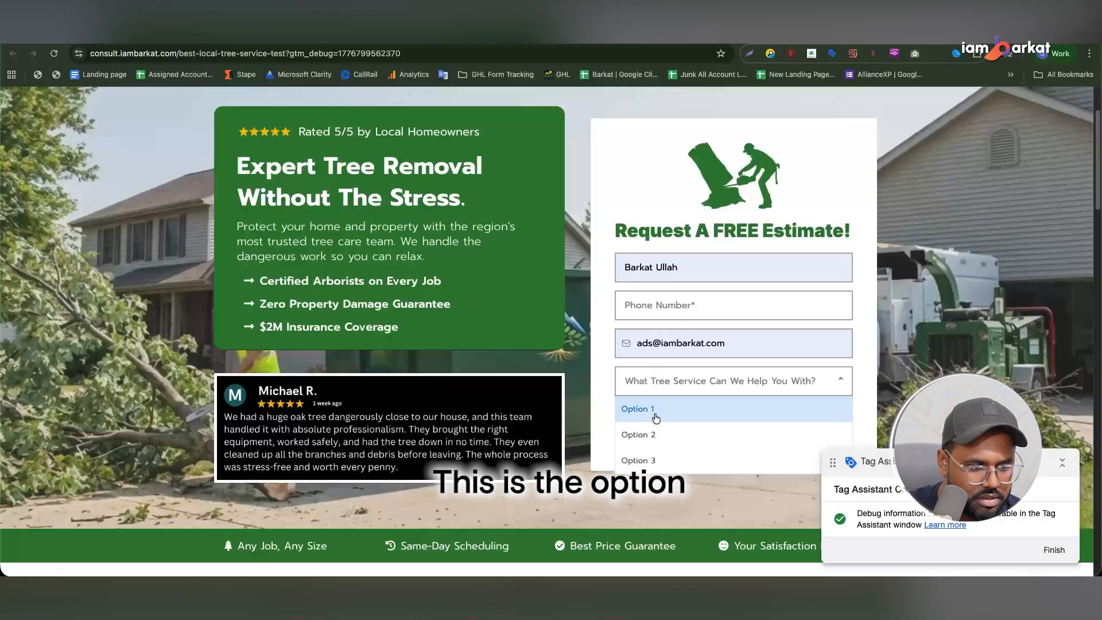
pyautogui.click(651, 411)
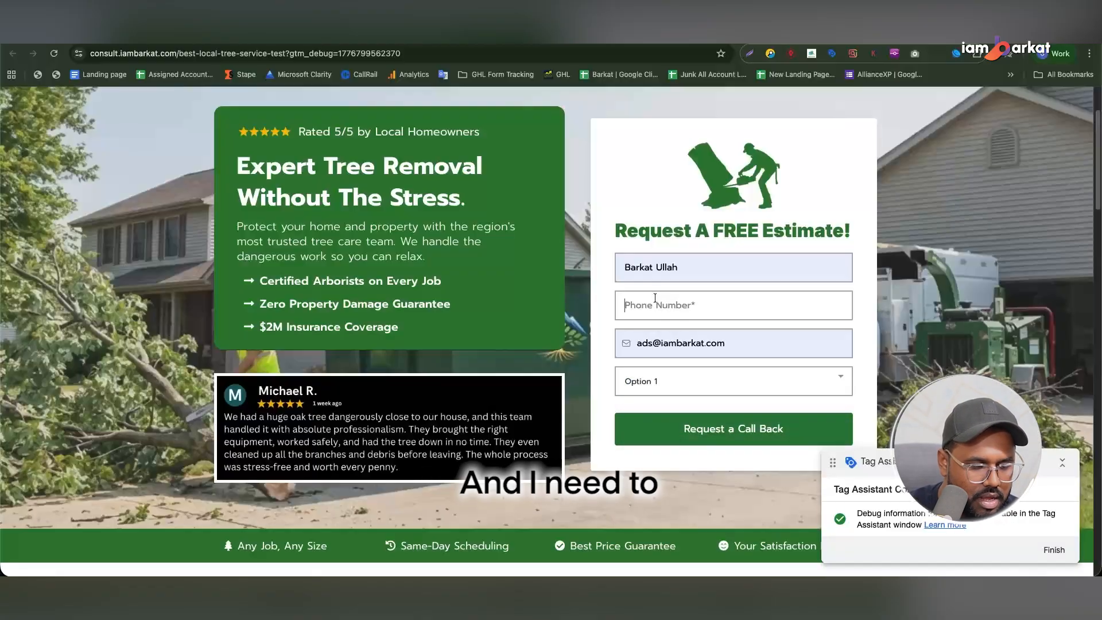
# Copy the phone number from the landing page header into the form's Phone Number field and submit the call-back request
pyautogui.scroll(2, 872, 186)
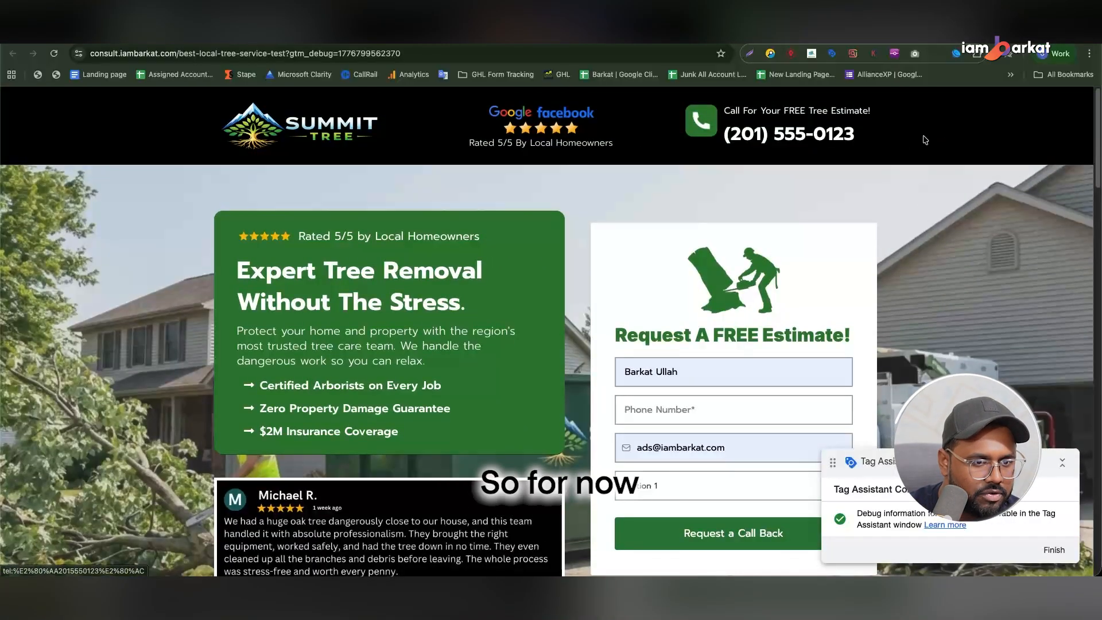
pyautogui.moveTo(856, 136); pyautogui.dragTo(722, 133)
pyautogui.hotkey('ctrl', 'c')
pyautogui.scroll(-1, 723, 287)
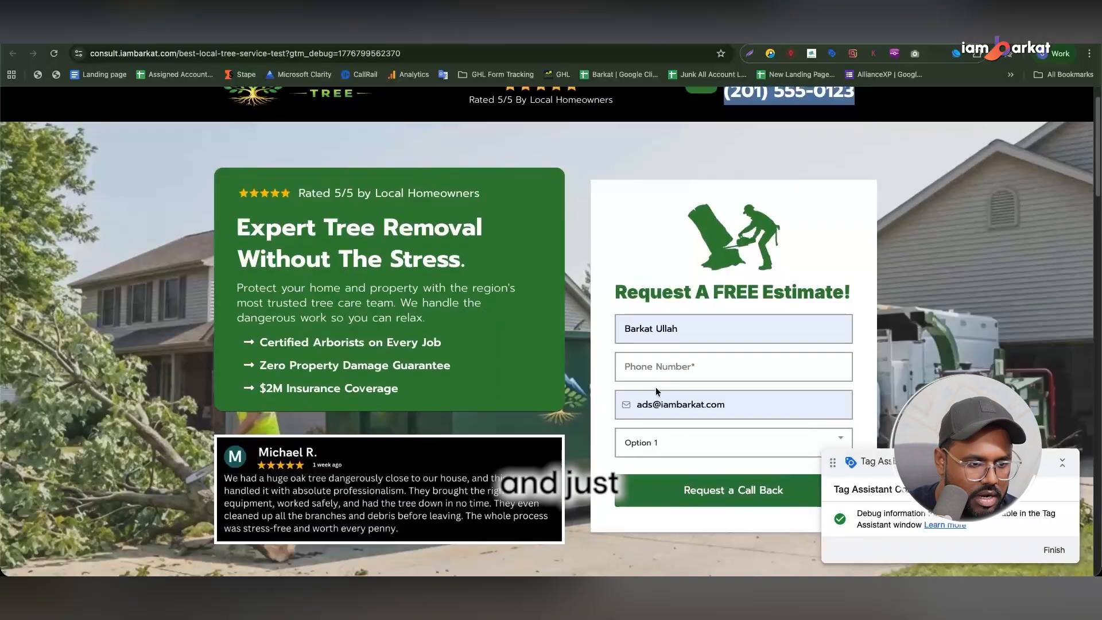
pyautogui.click(782, 361)
pyautogui.hotkey('ctrl', 'v')
pyautogui.scroll(-1, 782, 352)
pyautogui.scroll(-5, 851, 357)
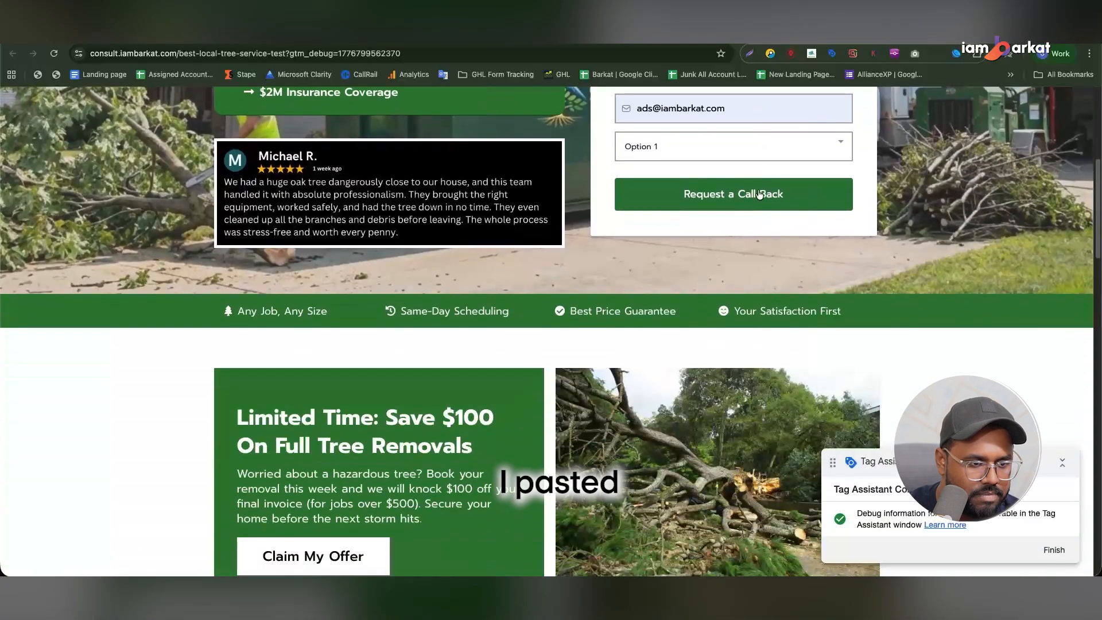
pyautogui.click(659, 192)
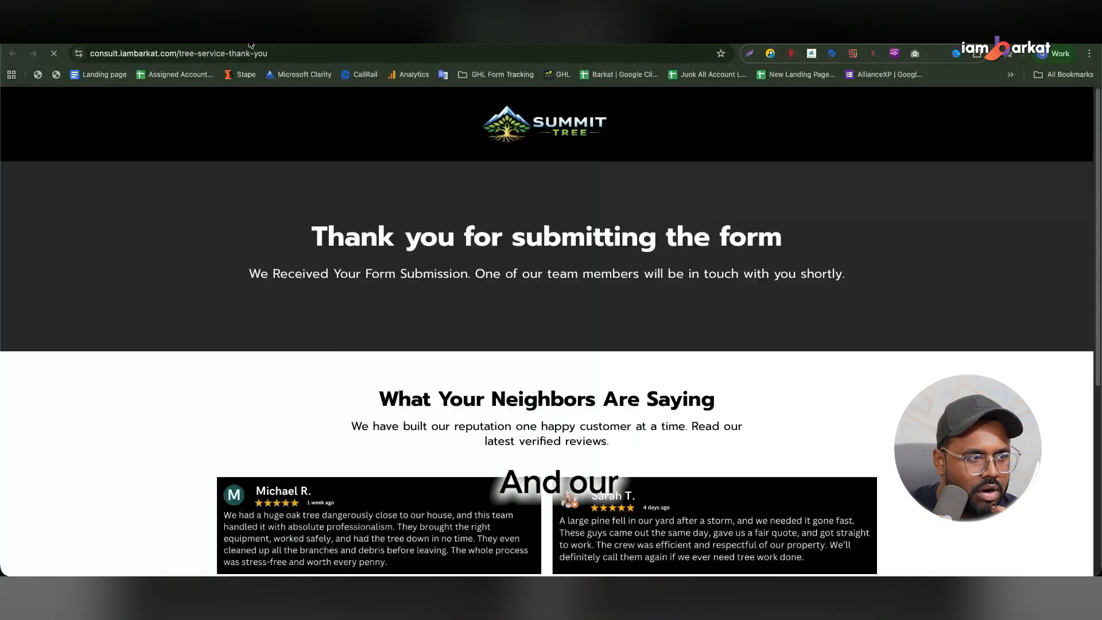
# Check the thank-you page's URL path and whether the Request Quote (Tree Service) tag fired in Tag Assistant
pyautogui.moveTo(174, 53); pyautogui.dragTo(294, 53)
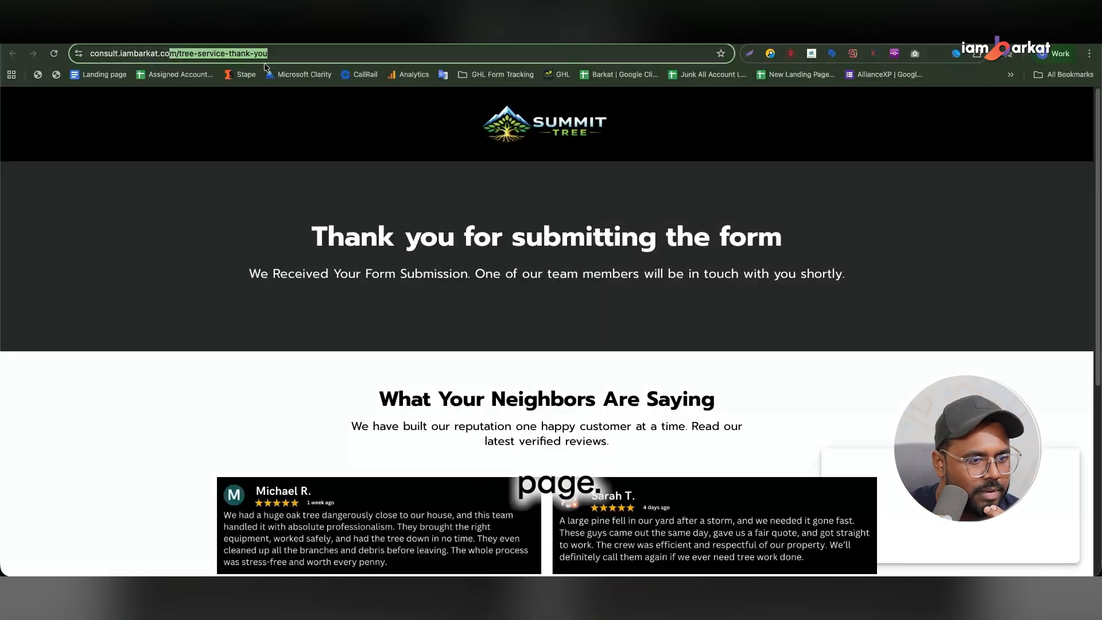
pyautogui.scroll(-2, 547, 331)
pyautogui.click(230, 36)
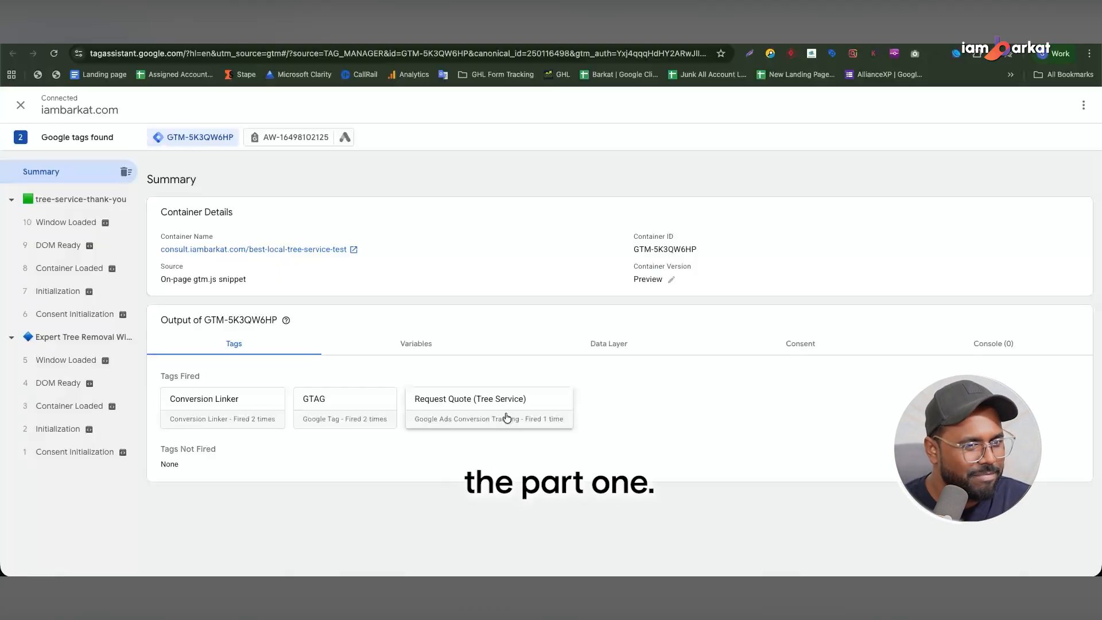
# Return to the tree service landing page to view its call-for-estimate header and the estimate form
pyautogui.click(850, 38)
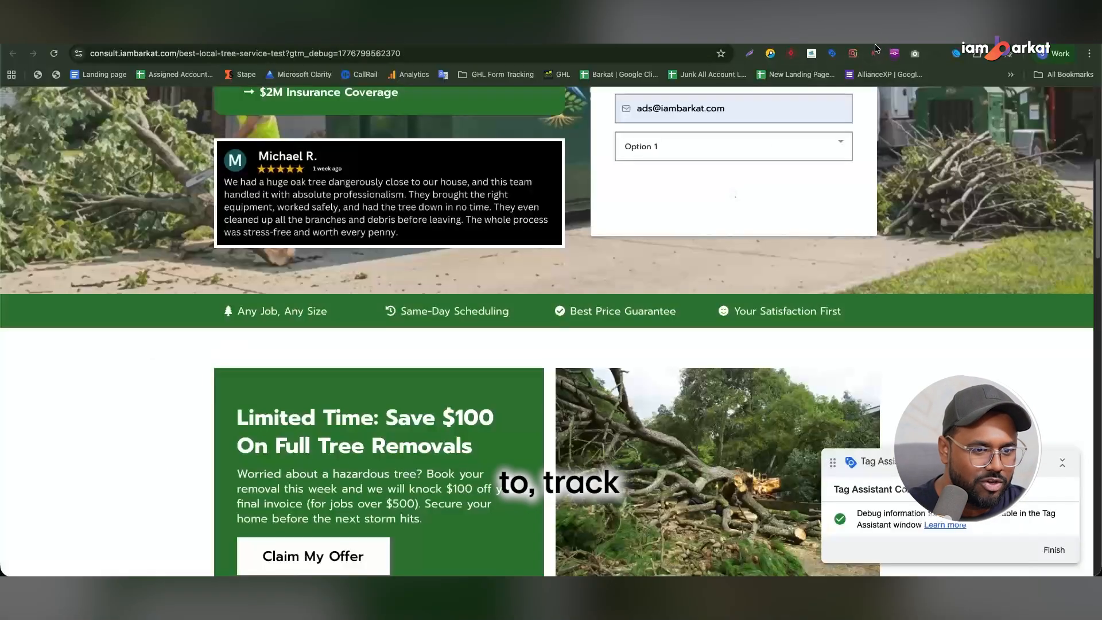
pyautogui.scroll(6, 863, 95)
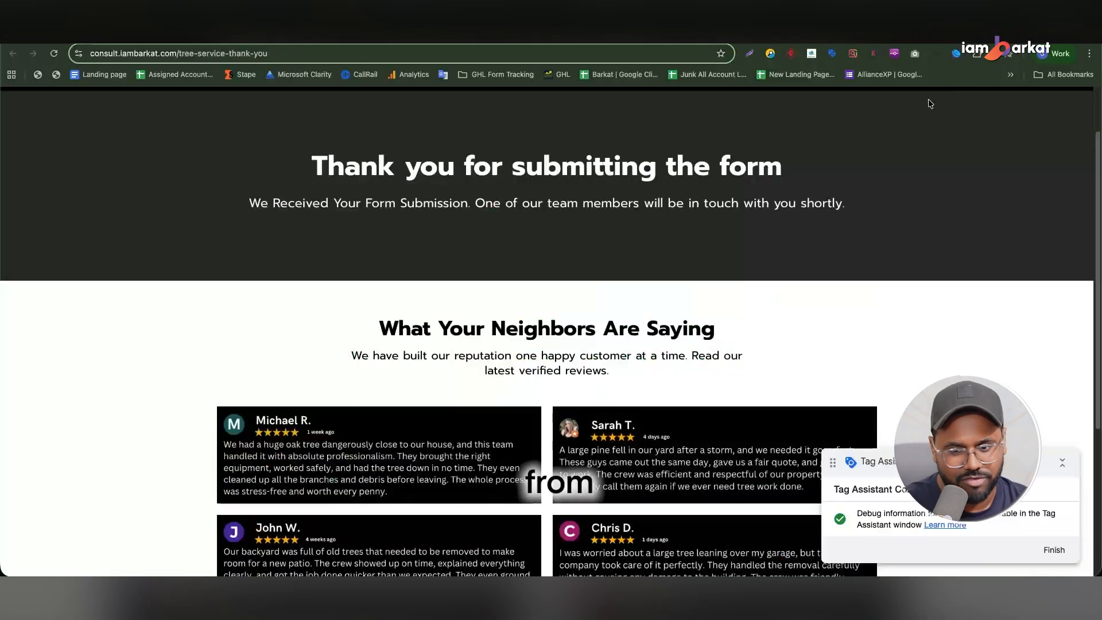
pyautogui.click(855, 38)
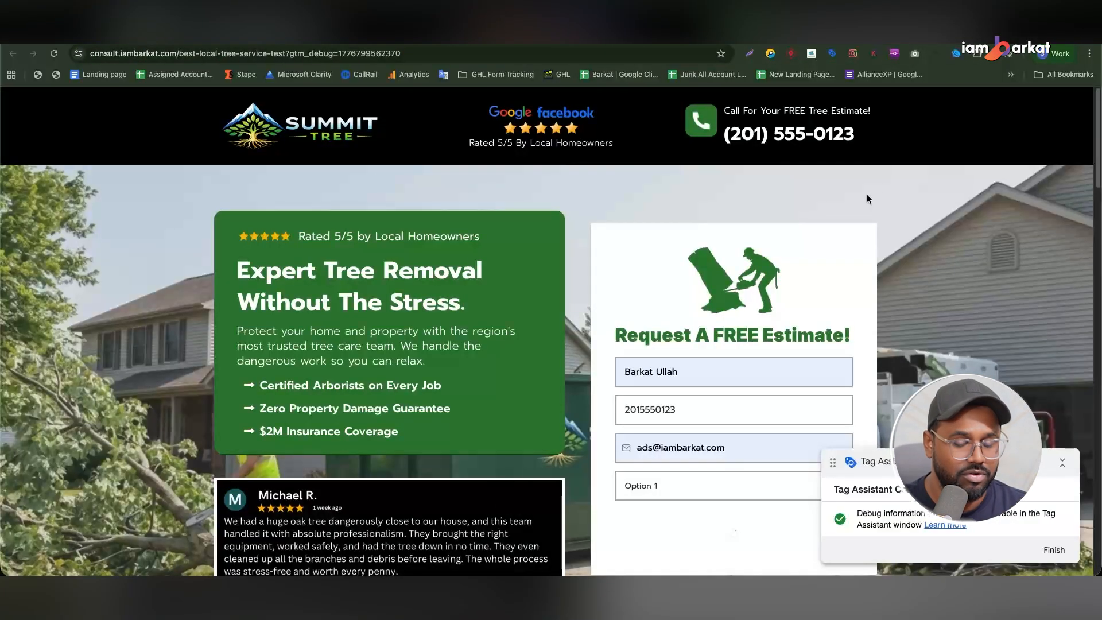